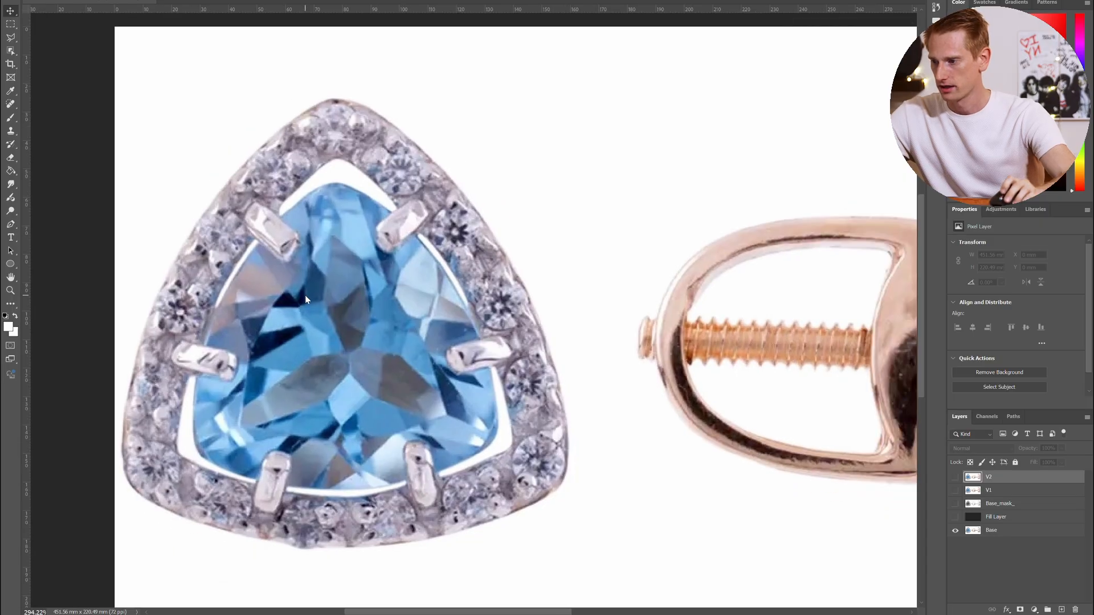
Examine the front view of the triangular earring on the Base layer, checking the small stones, prongs and metal border up close
scroll(305, 295, right, 1)
scroll(305, 296, down, 2)
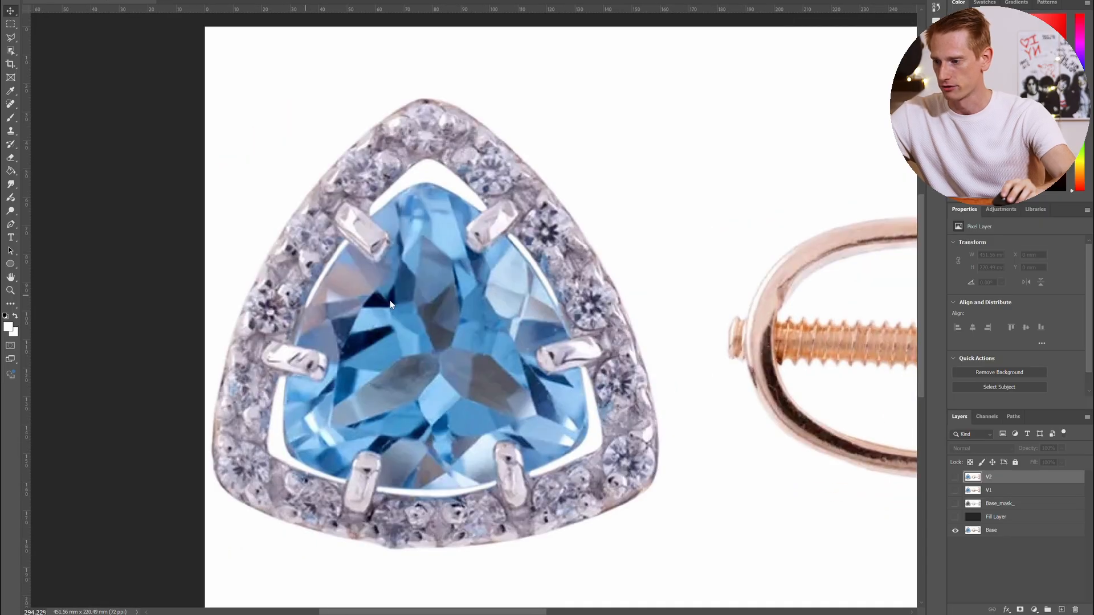
scroll(406, 312, up, 2)
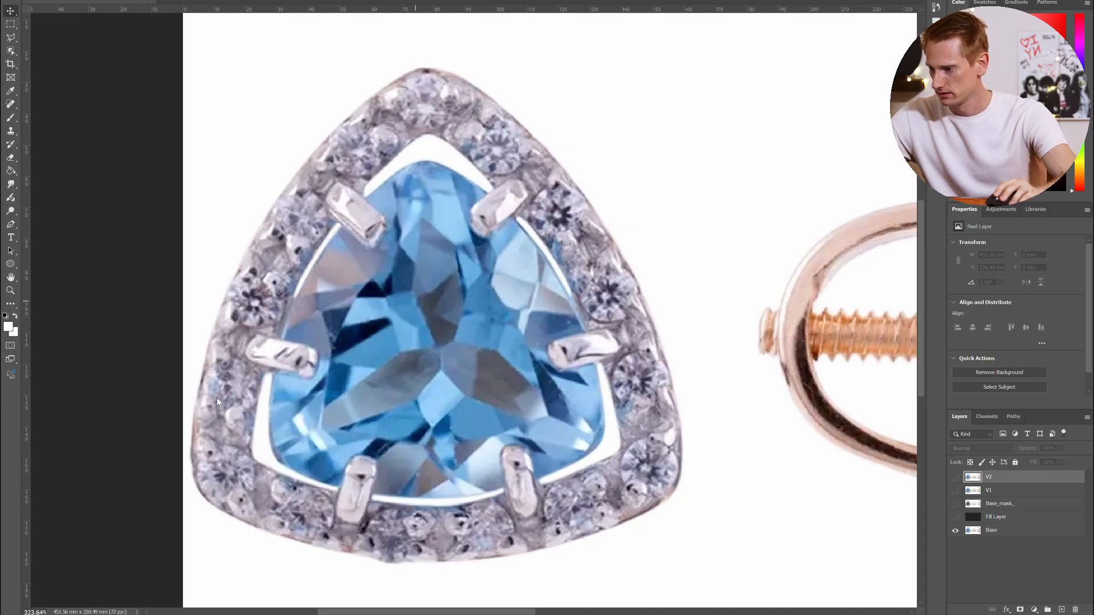
scroll(216, 397, up, 3)
scroll(217, 398, down, 4)
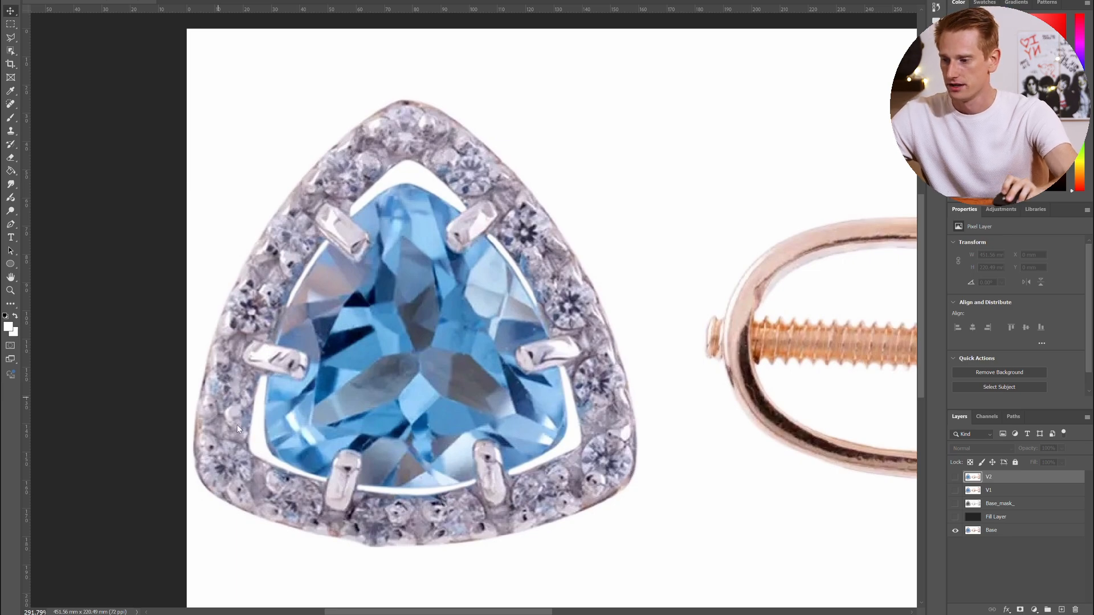
scroll(377, 535, up, 2)
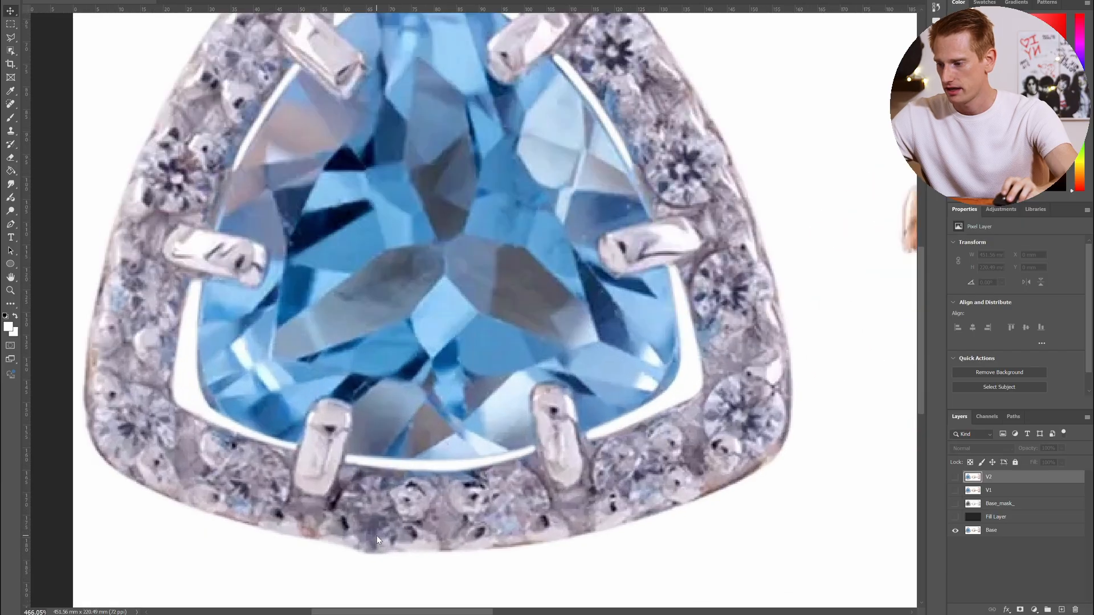
scroll(365, 521, up, 5)
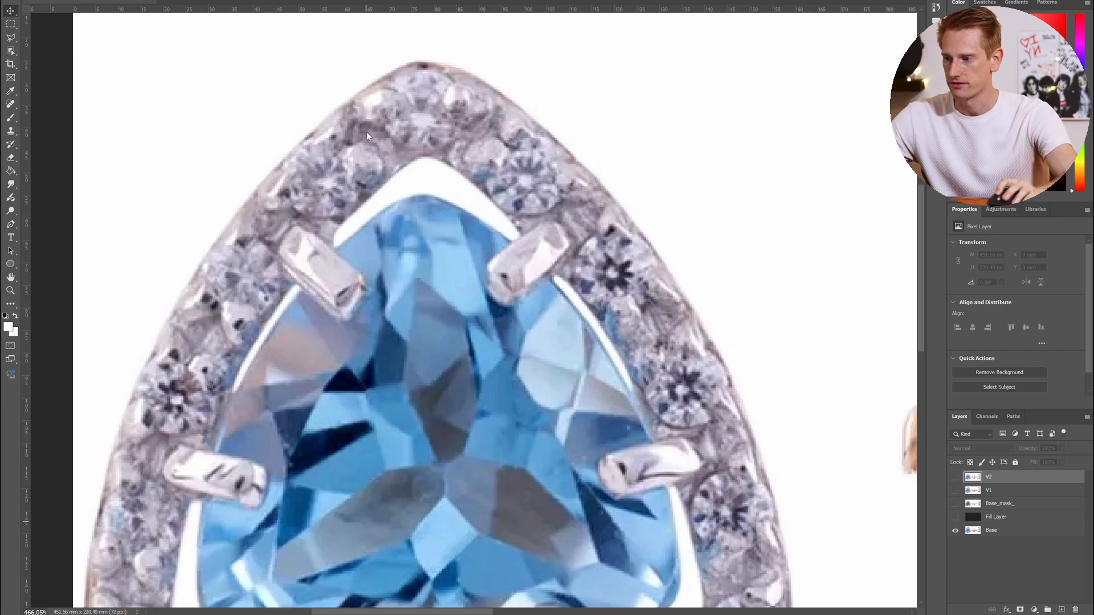
alt+scroll(378, 125, down, 5)
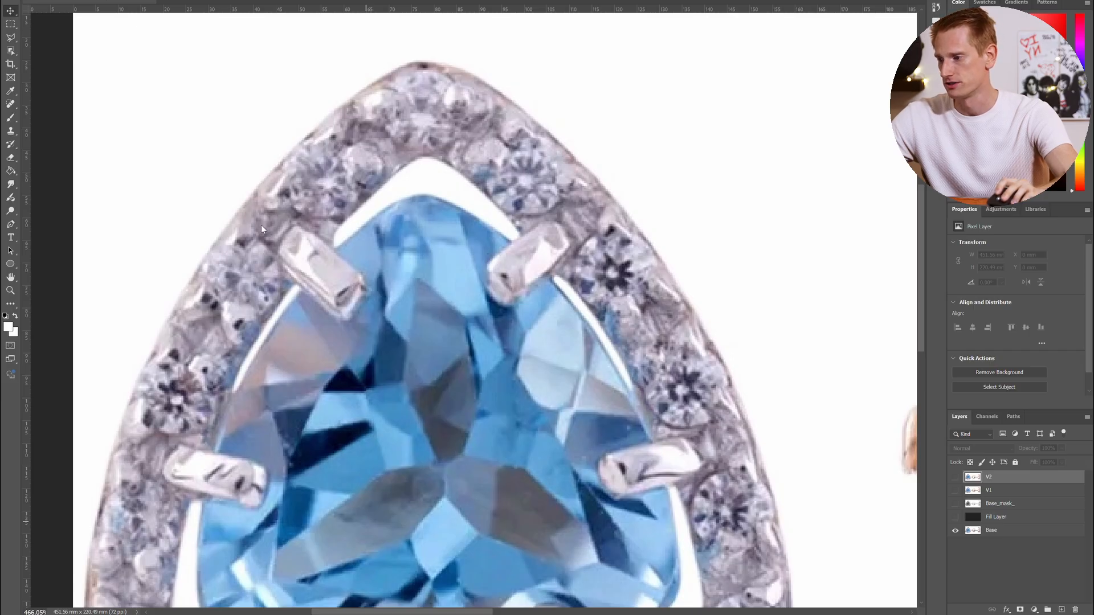
scroll(326, 276, down, 1)
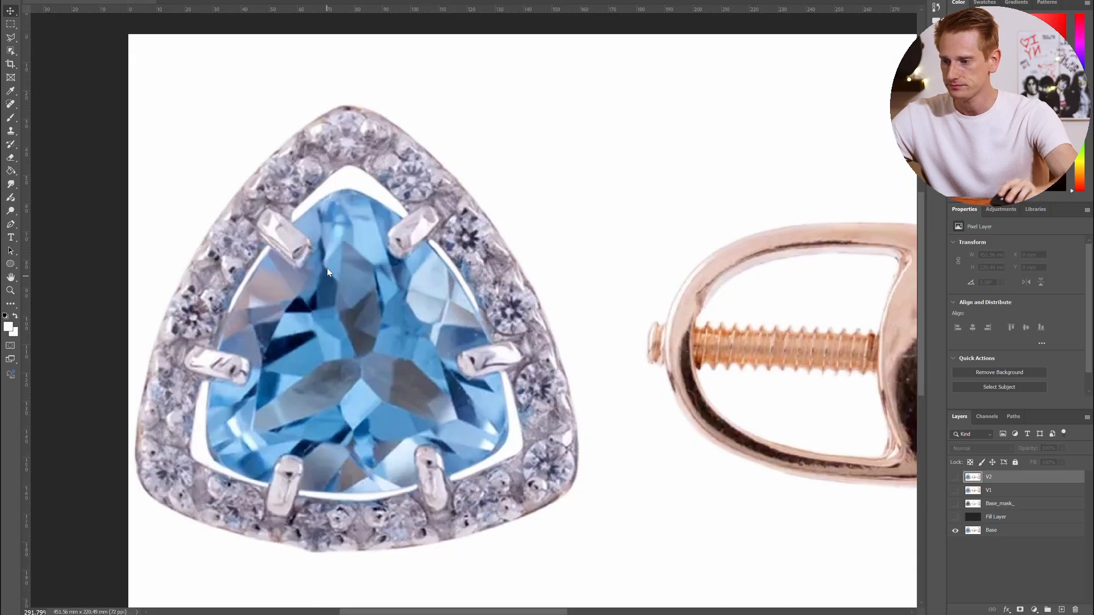
Inspect the earring's side view, checking the rose-gold setting, its slots and the stones along its edge
scroll(327, 273, right, 8)
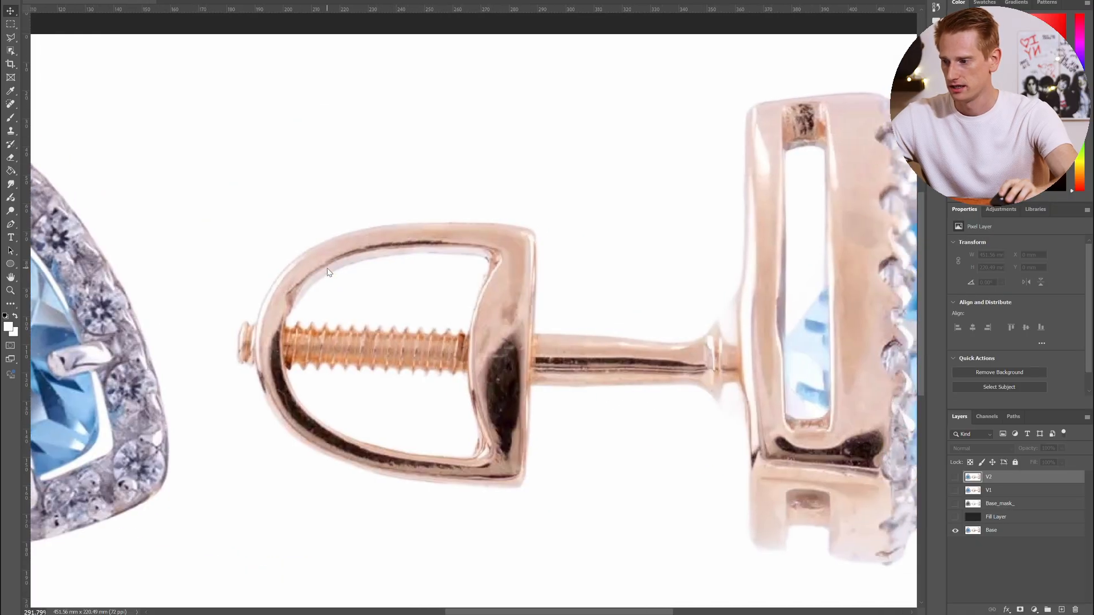
scroll(327, 272, right, 2)
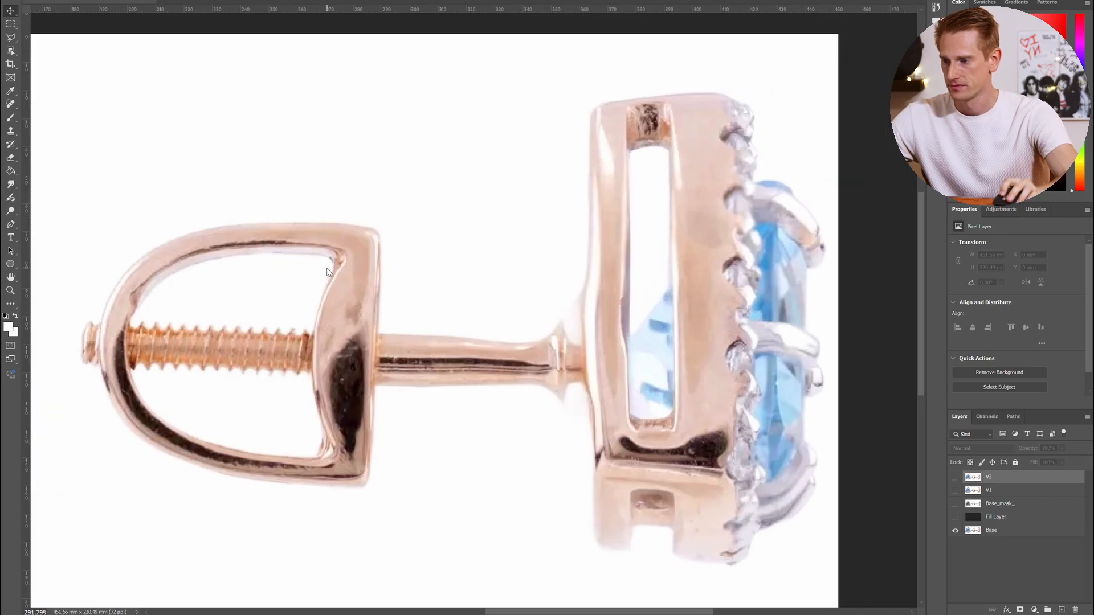
scroll(694, 217, down, 5)
scroll(739, 265, left, 1)
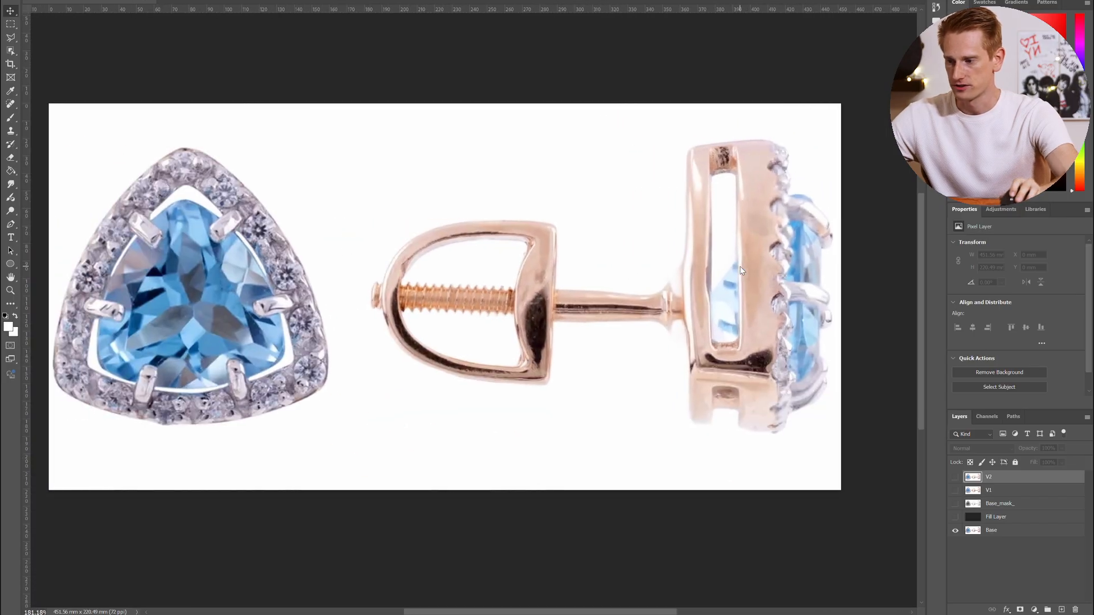
scroll(718, 267, right, 1)
scroll(717, 267, up, 8)
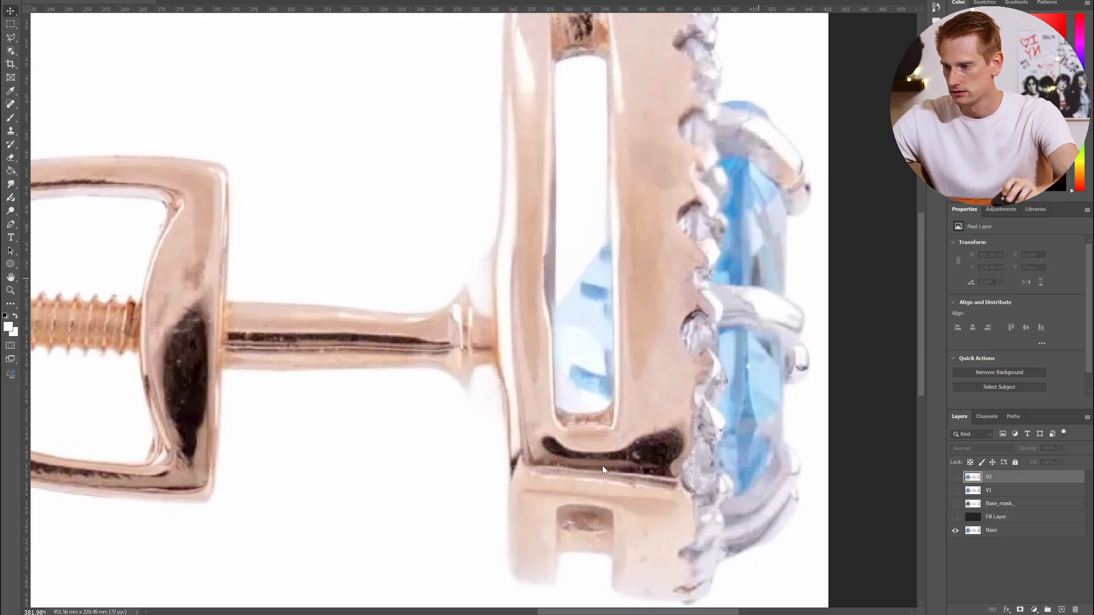
scroll(605, 466, up, 2)
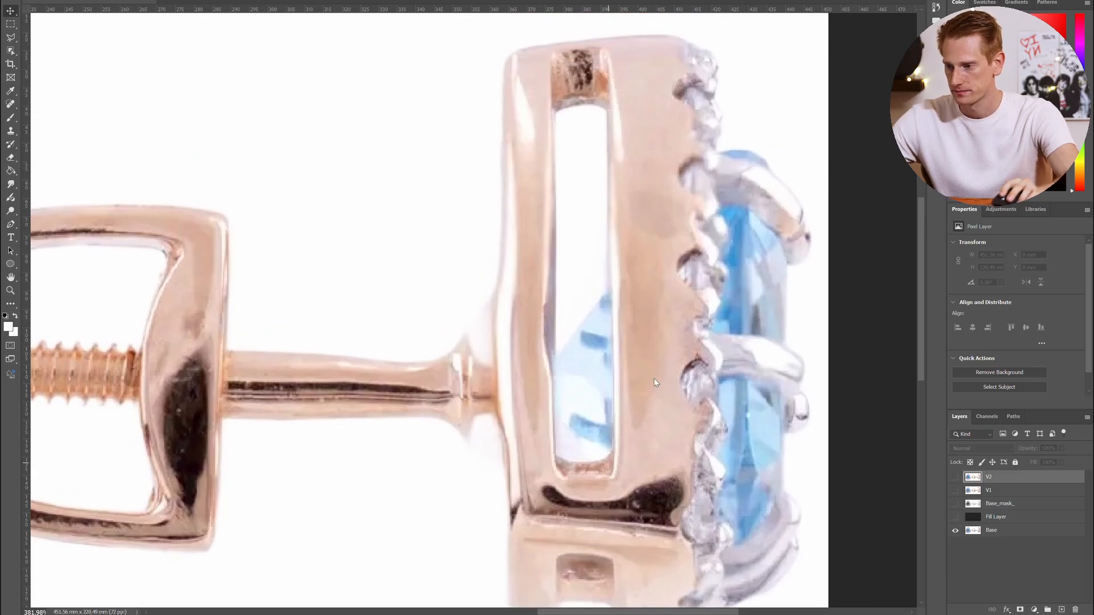
scroll(645, 329, down, 5)
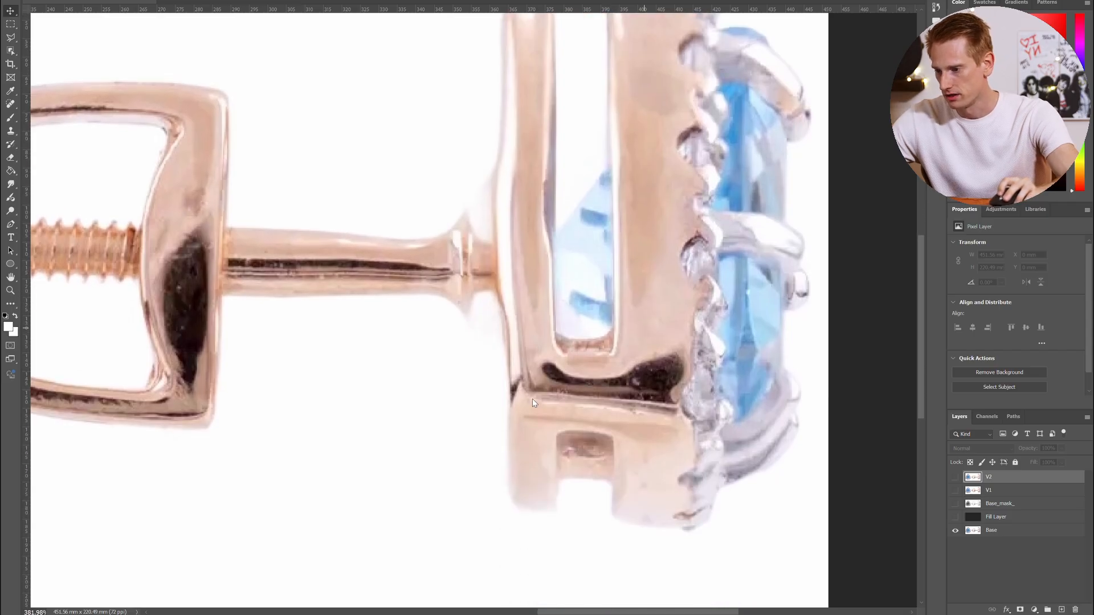
scroll(648, 379, up, 1)
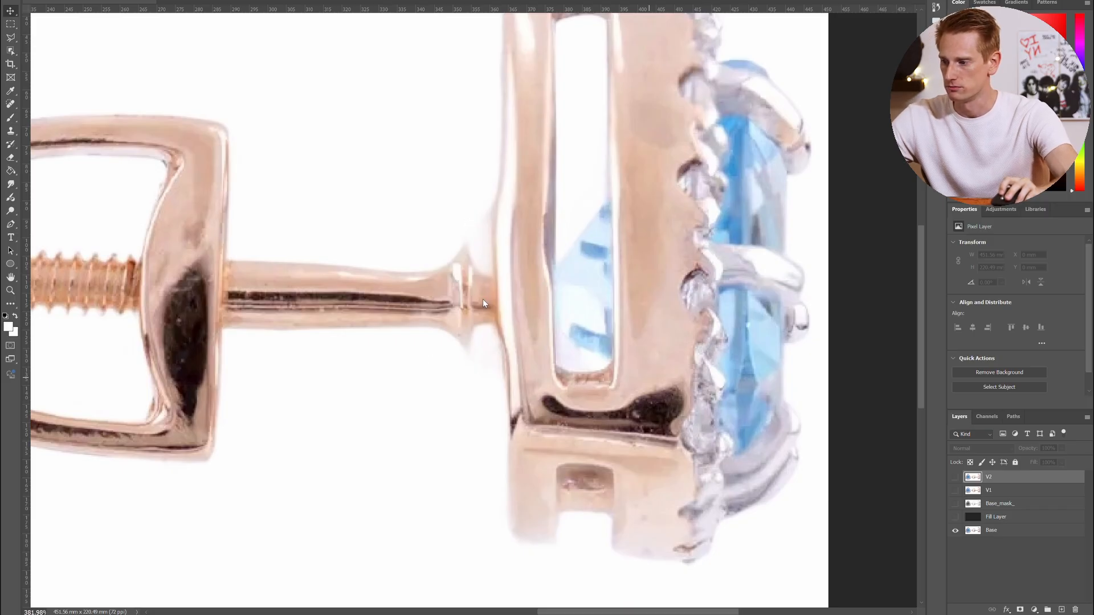
Inspect the rose-gold post, its screw thread and the D-shaped back of the earring's side view
scroll(419, 318, left, 1)
scroll(417, 318, left, 2)
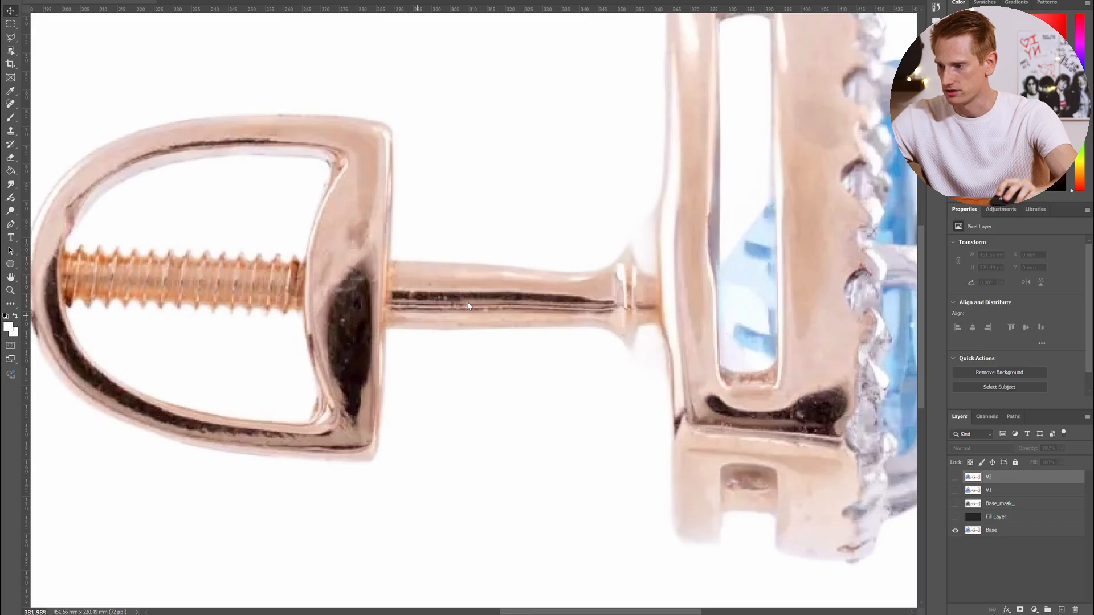
scroll(444, 306, left, 4)
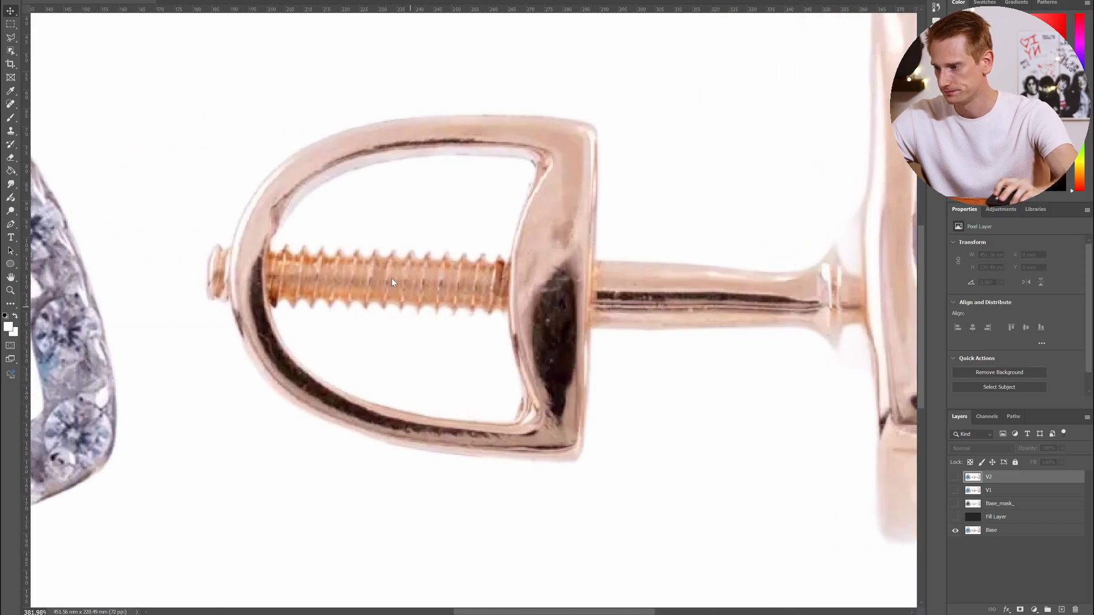
scroll(530, 279, up, 5)
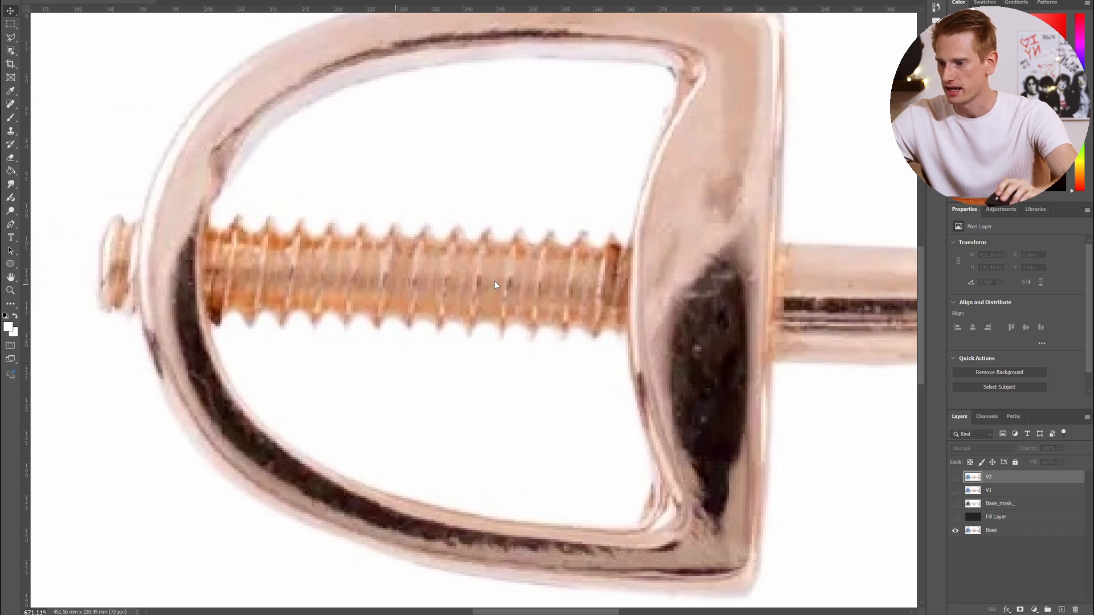
scroll(501, 280, down, 5)
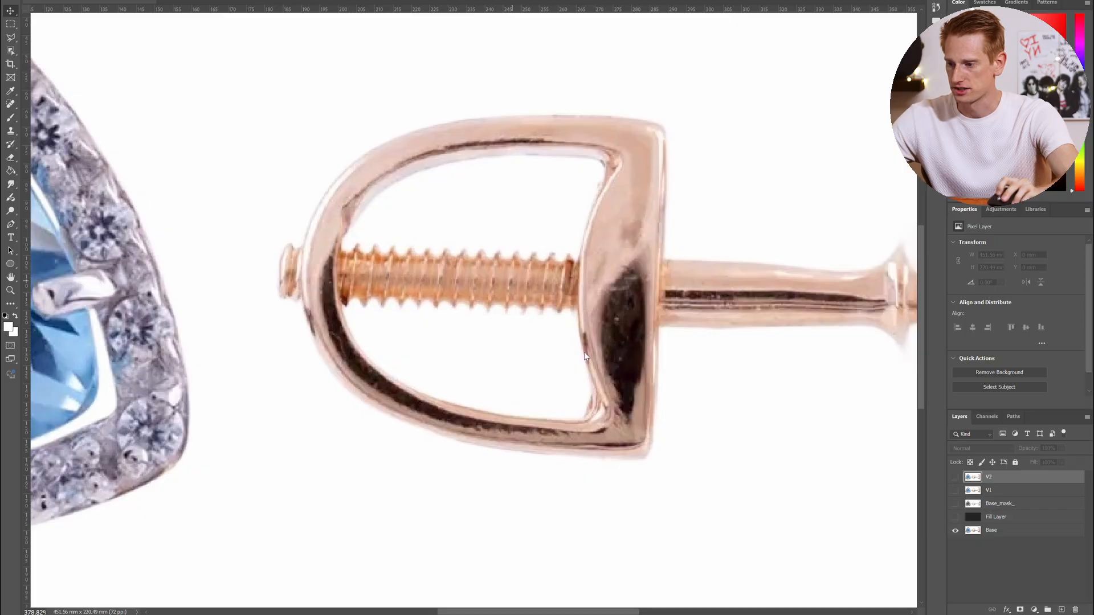
scroll(421, 360, down, 4)
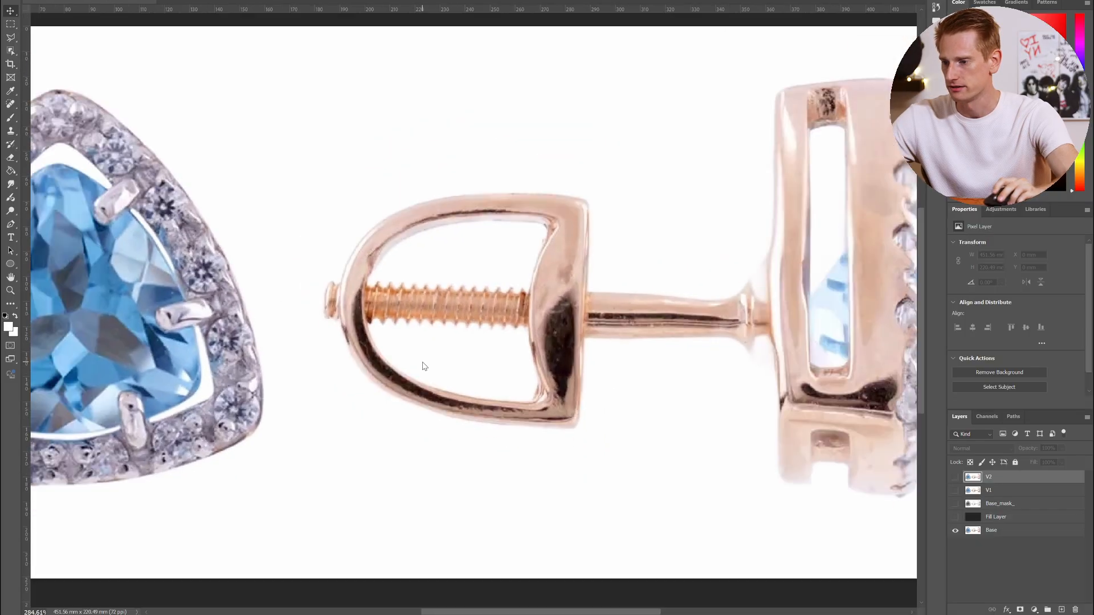
Show the V1 layer over the Base image and inspect the front-view earring's stones and prongs
scroll(691, 323, left, 3)
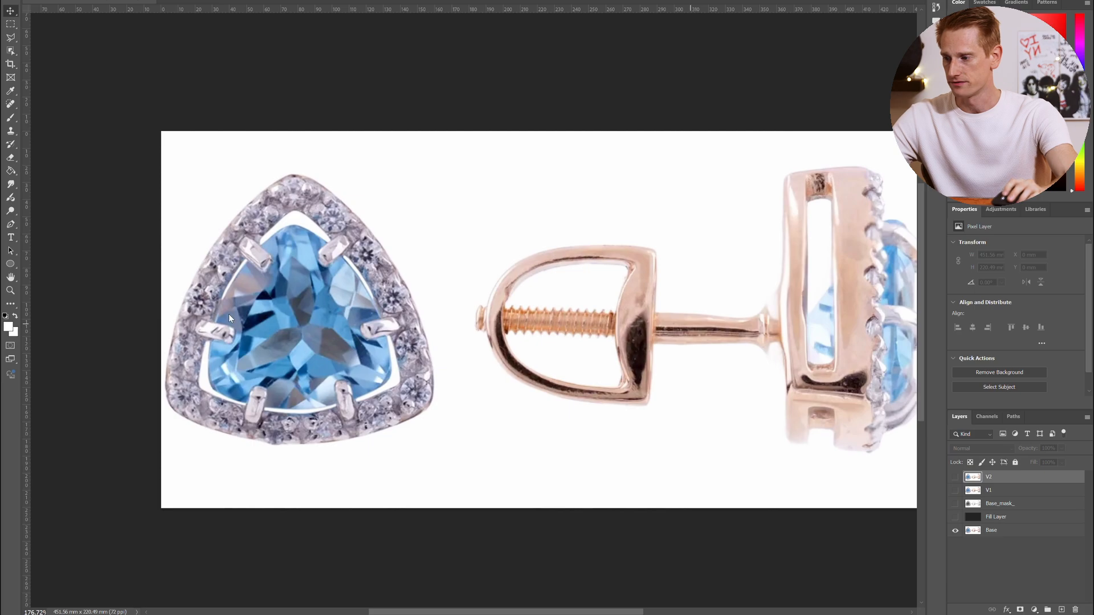
scroll(354, 321, up, 5)
scroll(355, 322, down, 2)
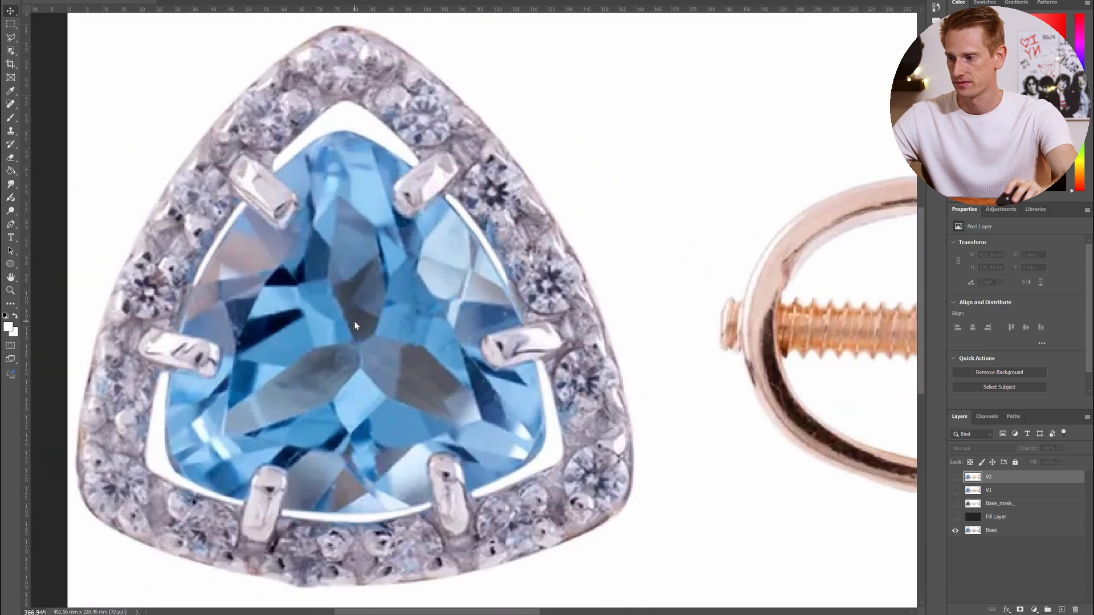
scroll(354, 325, left, 3)
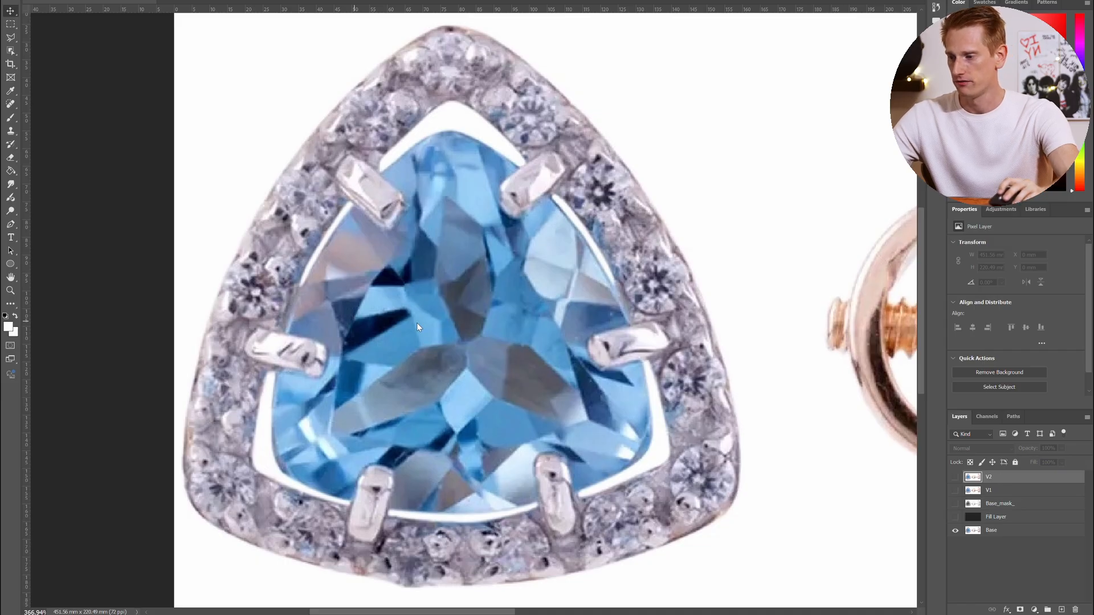
click(956, 490)
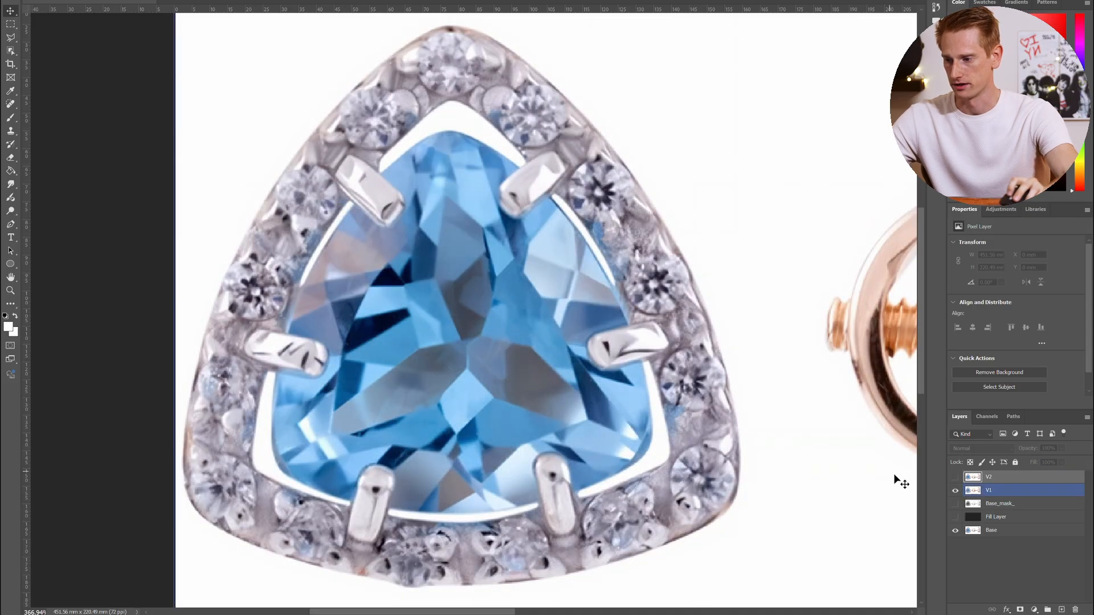
scroll(404, 316, up, 1)
scroll(448, 320, down, 2)
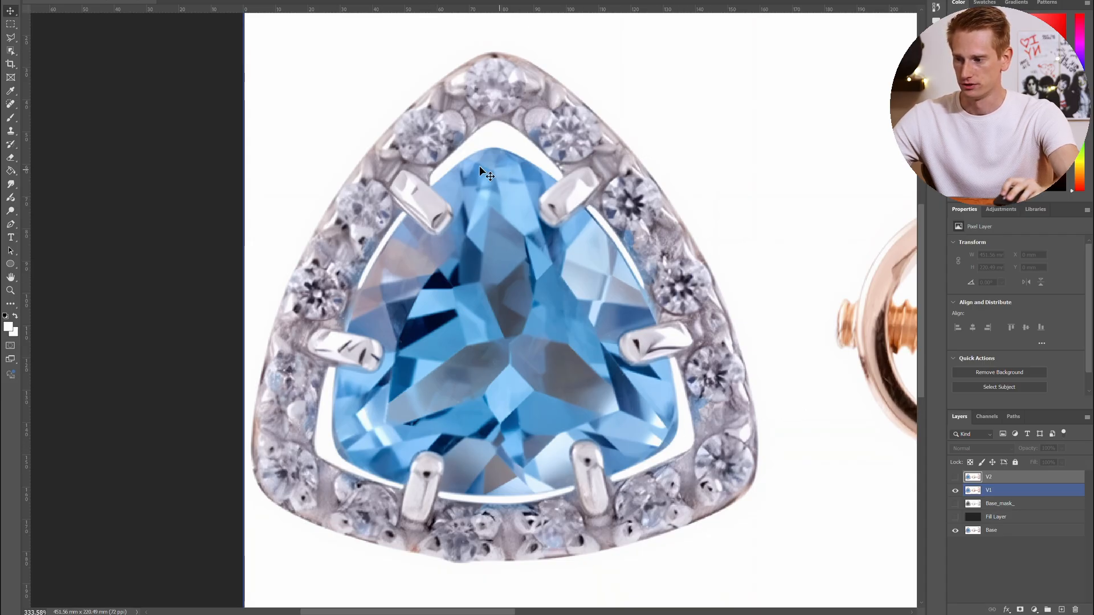
Hide the V1 layer and examine the blue gemstone's facets and prongs on the Base layer up close
click(955, 491)
click(994, 530)
scroll(464, 317, up, 1)
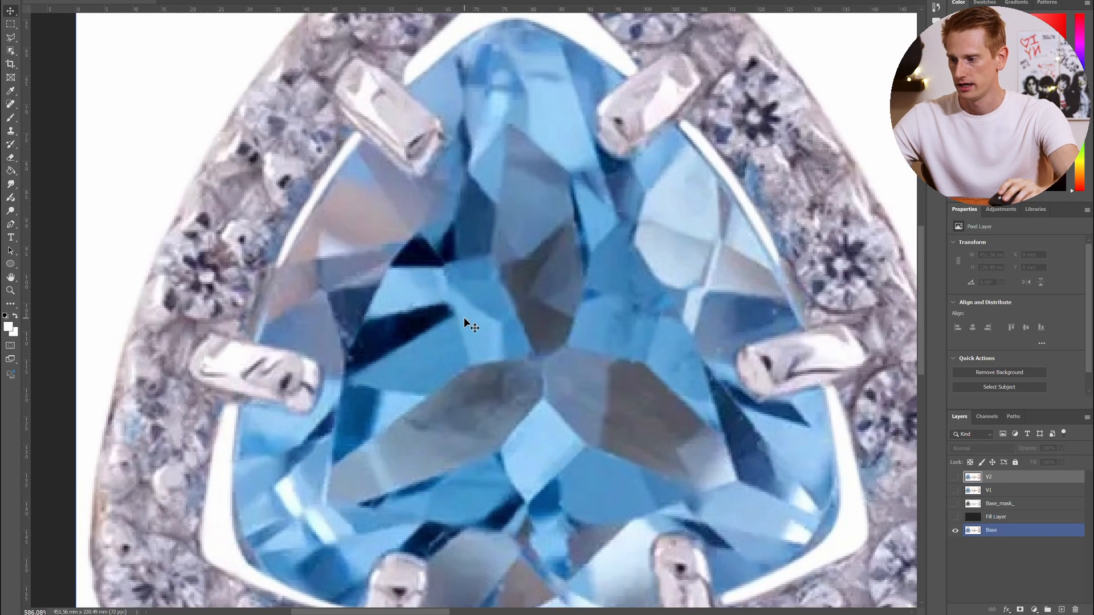
scroll(463, 317, up, 1)
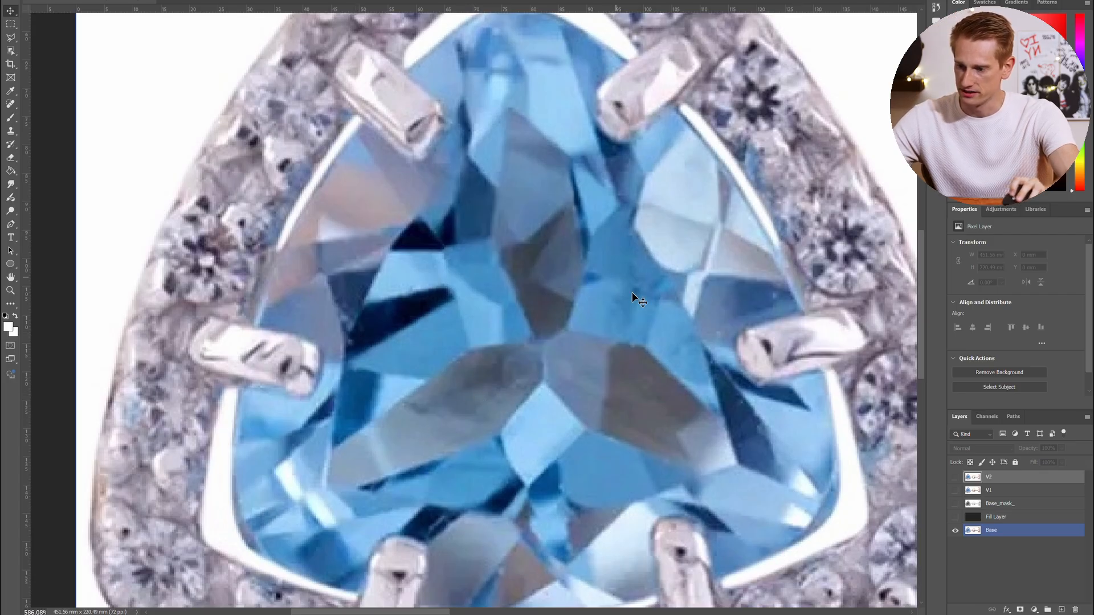
scroll(501, 502, down, 2)
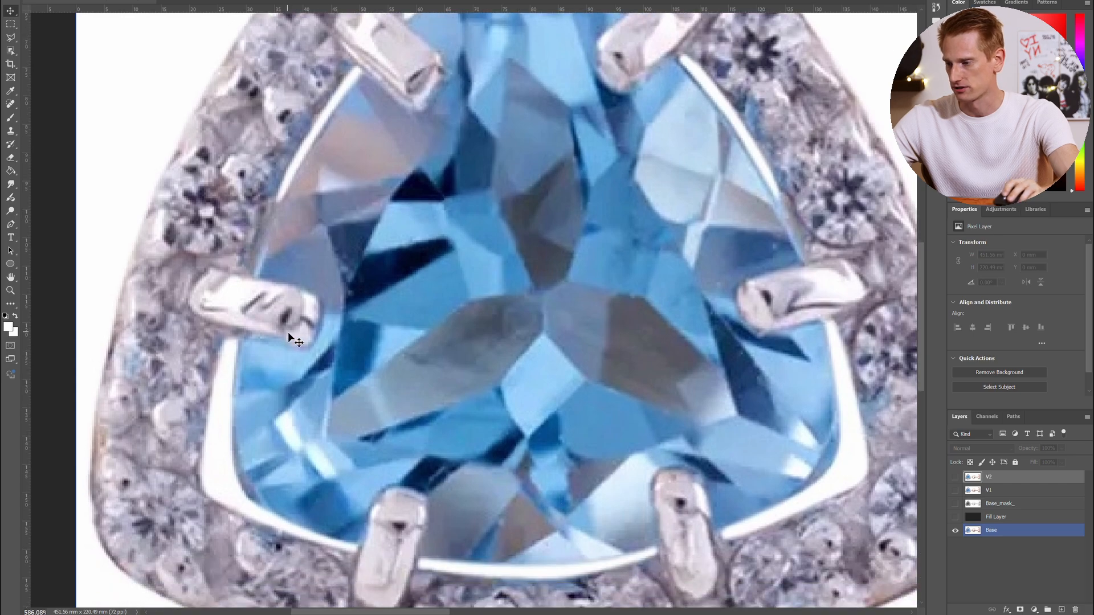
scroll(291, 331, up, 2)
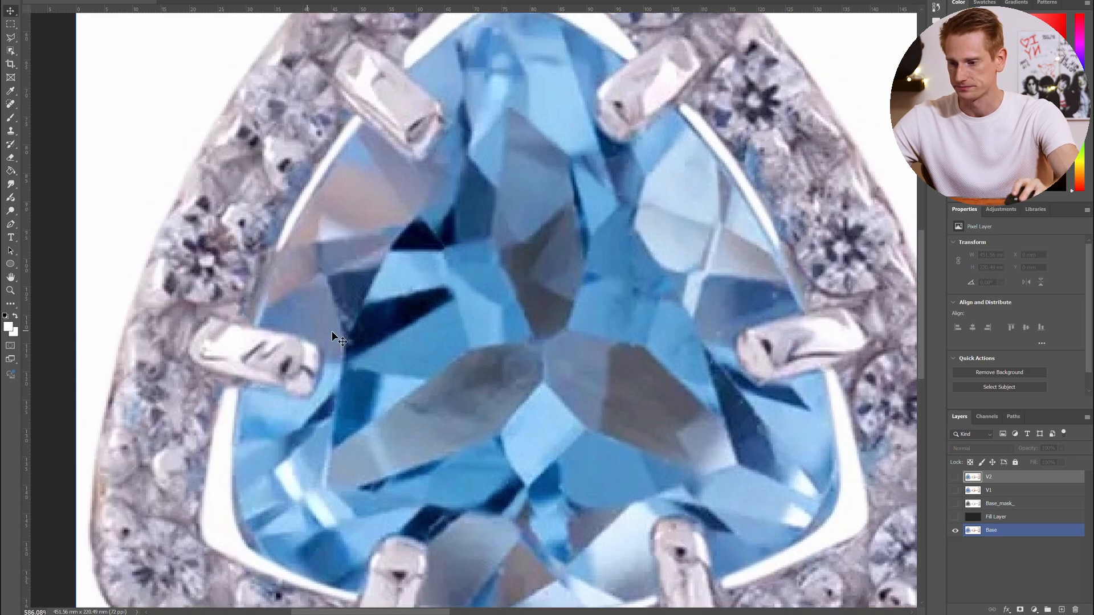
Make the V1 layer visible again and compare its blue gemstone and surrounding stones with the Base image
click(954, 492)
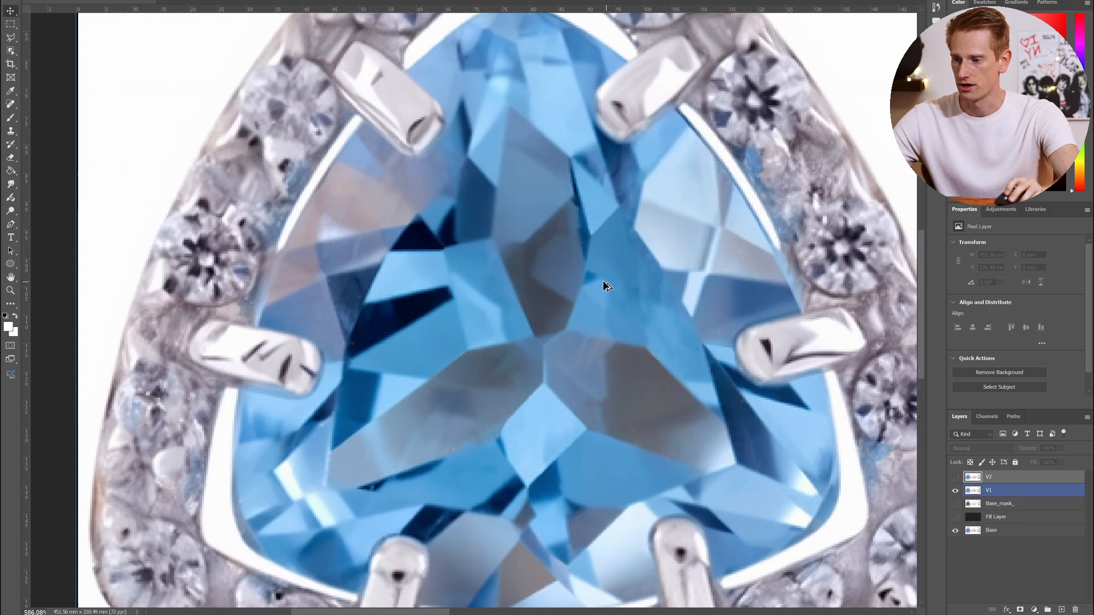
scroll(602, 285, down, 1)
scroll(576, 280, down, 3)
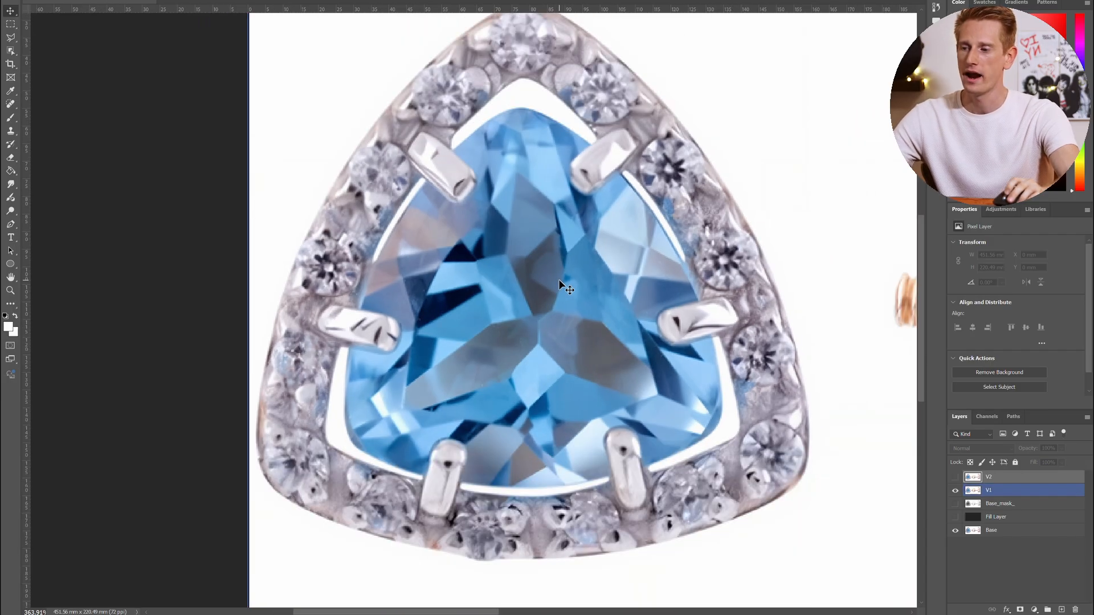
scroll(559, 279, down, 4)
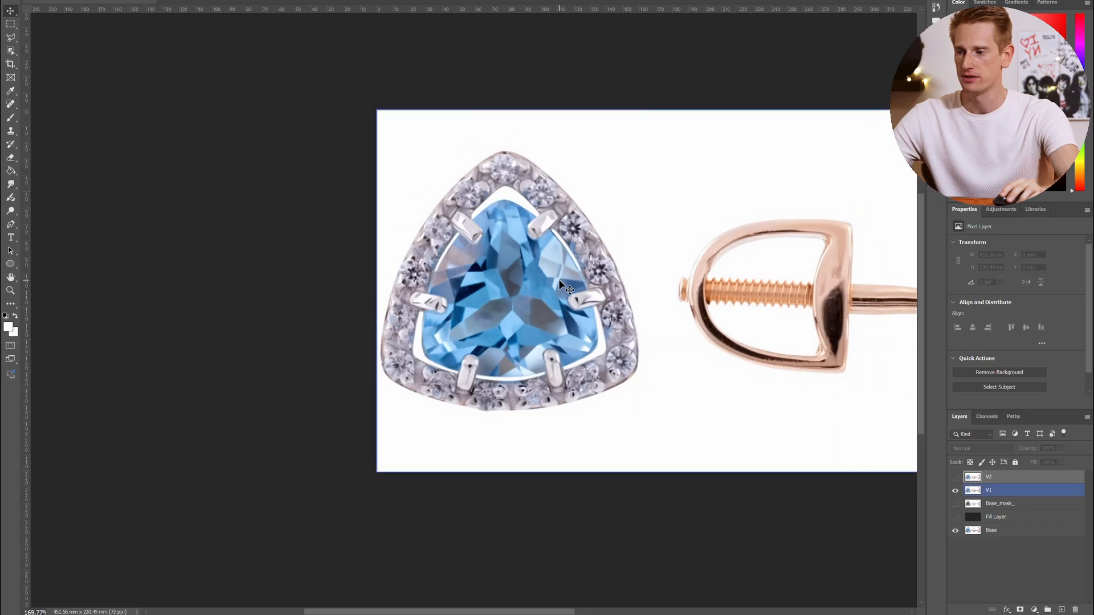
scroll(559, 279, up, 3)
scroll(539, 282, up, 2)
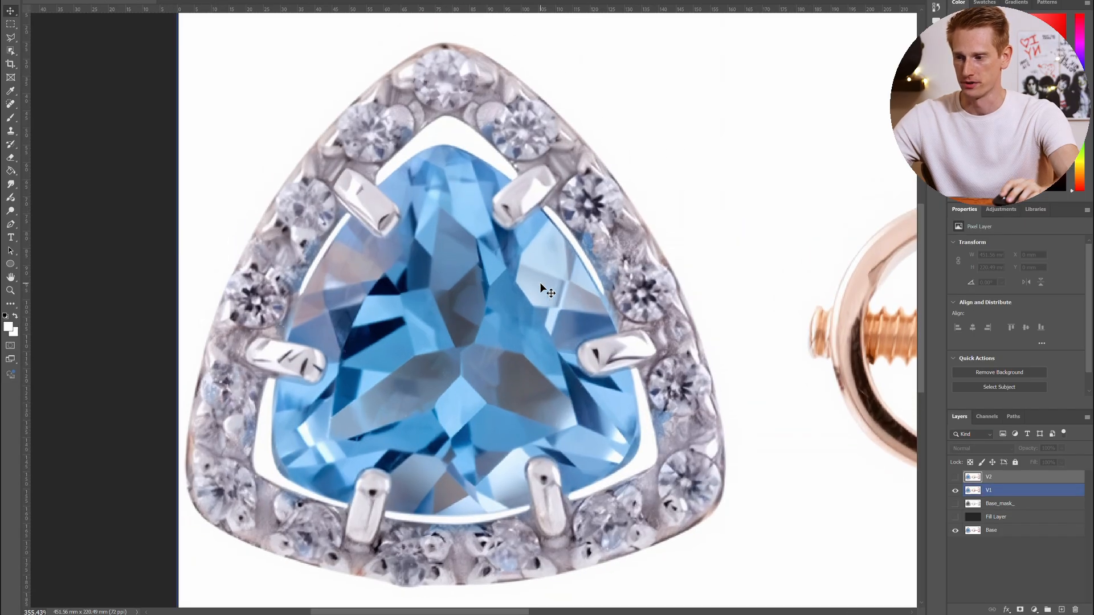
Review the overall V1 image, covering both the front and side views of the earring
scroll(539, 282, down, 6)
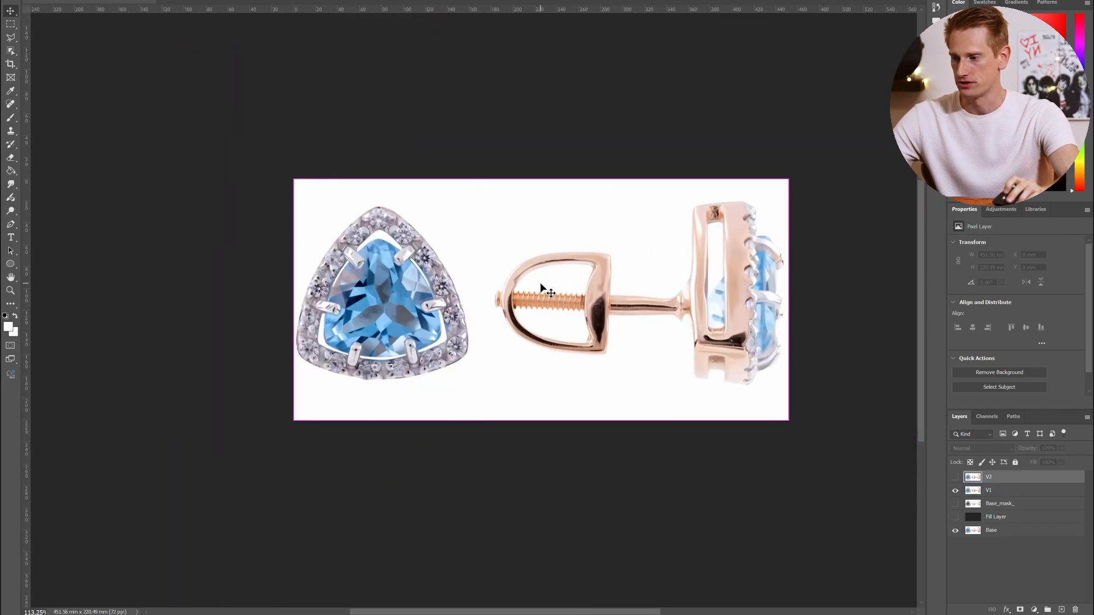
scroll(540, 284, up, 1)
scroll(540, 284, up, 2)
scroll(540, 283, left, 1)
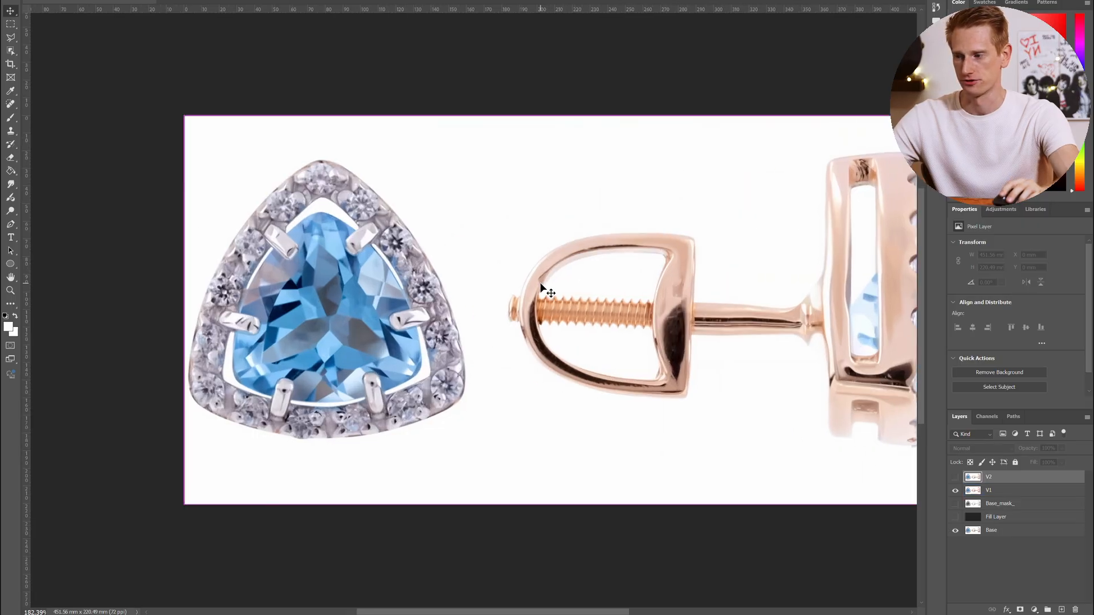
scroll(540, 284, down, 1)
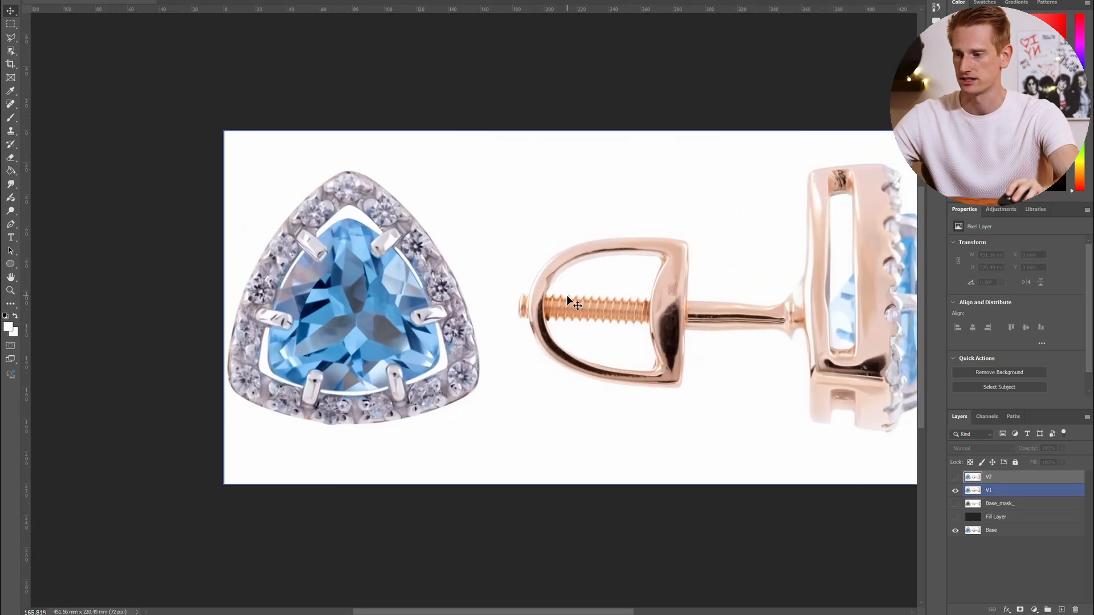
Toggle the V1 layer's visibility to compare the front-view earring with the Base image, leaving V1 hidden
scroll(340, 301, up, 1)
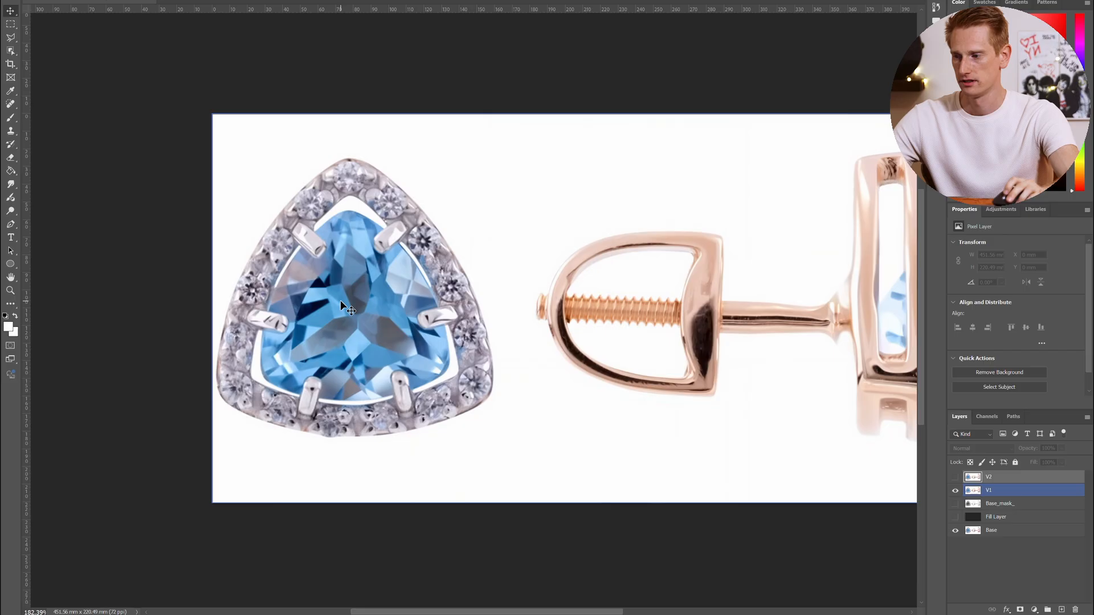
click(955, 491)
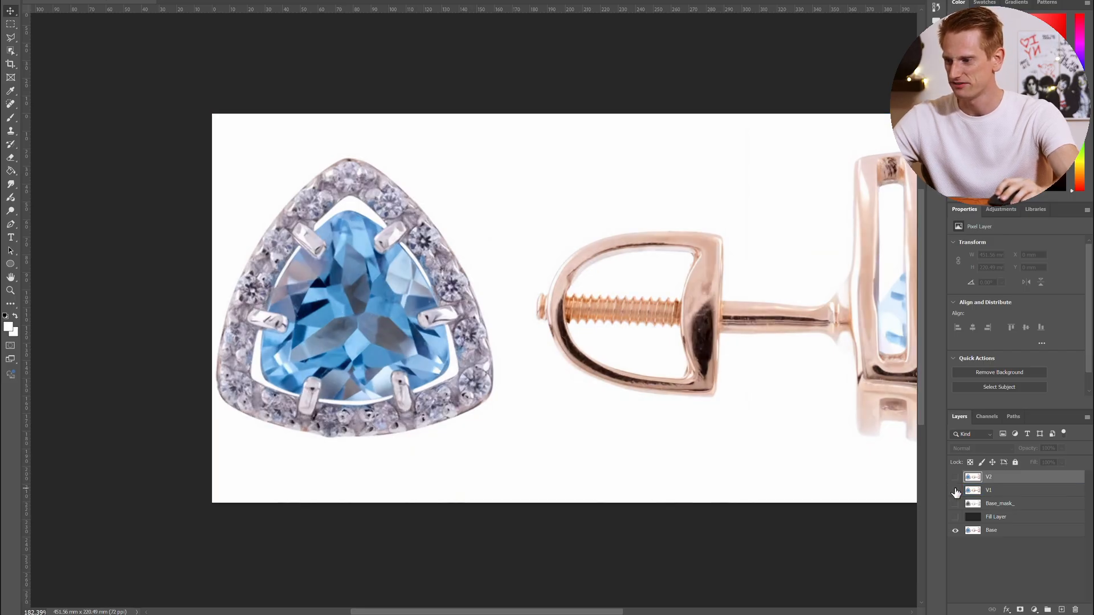
click(334, 366)
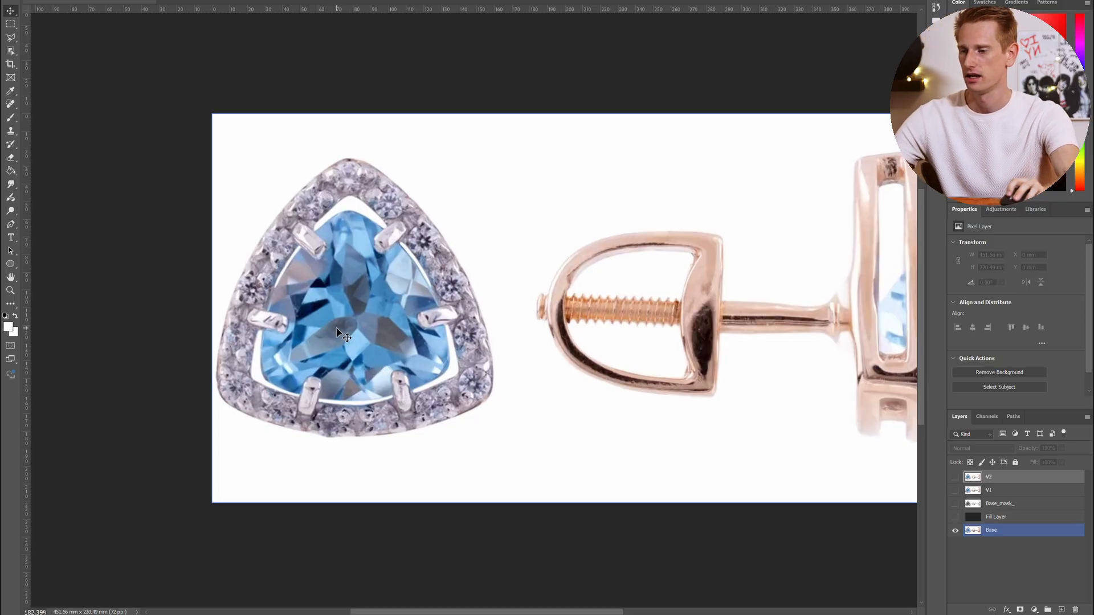
click(955, 490)
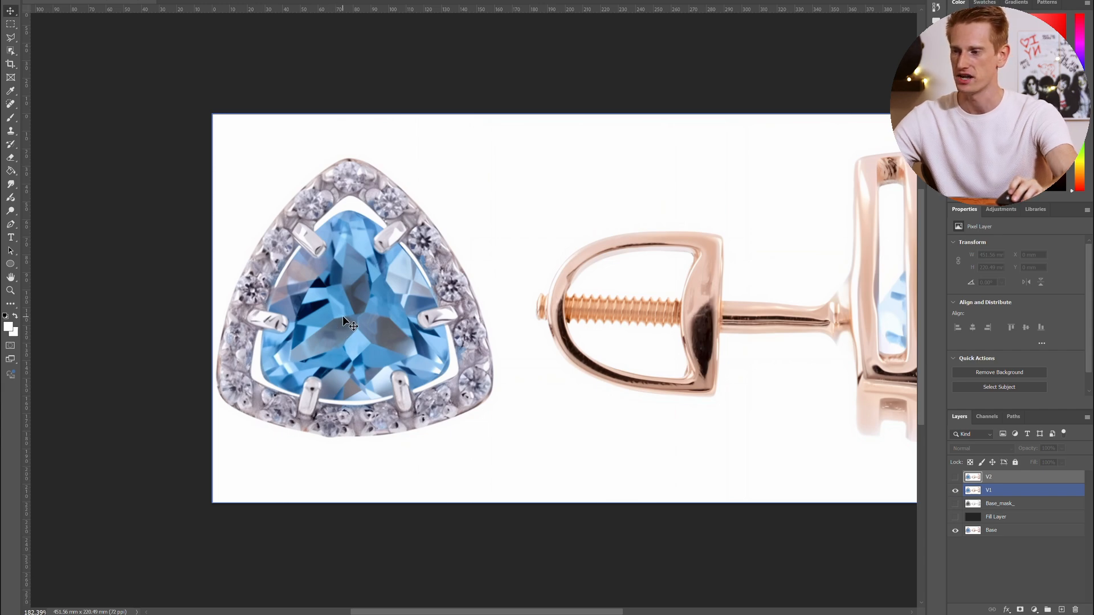
click(955, 490)
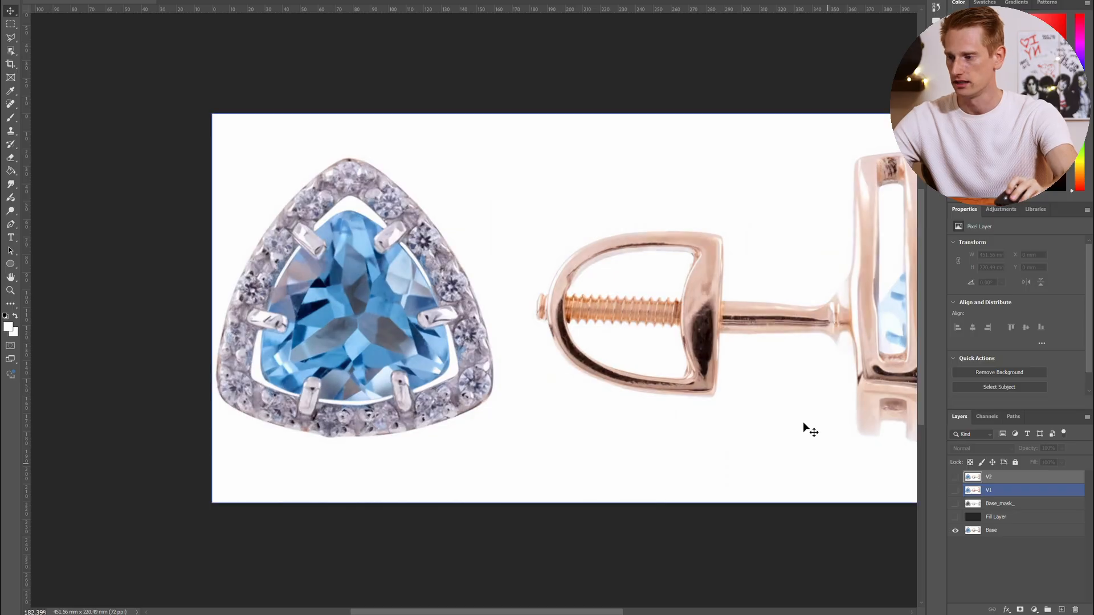
Examine the small stones around the upper tip of the front-view earring on the Base layer
scroll(385, 190, up, 6)
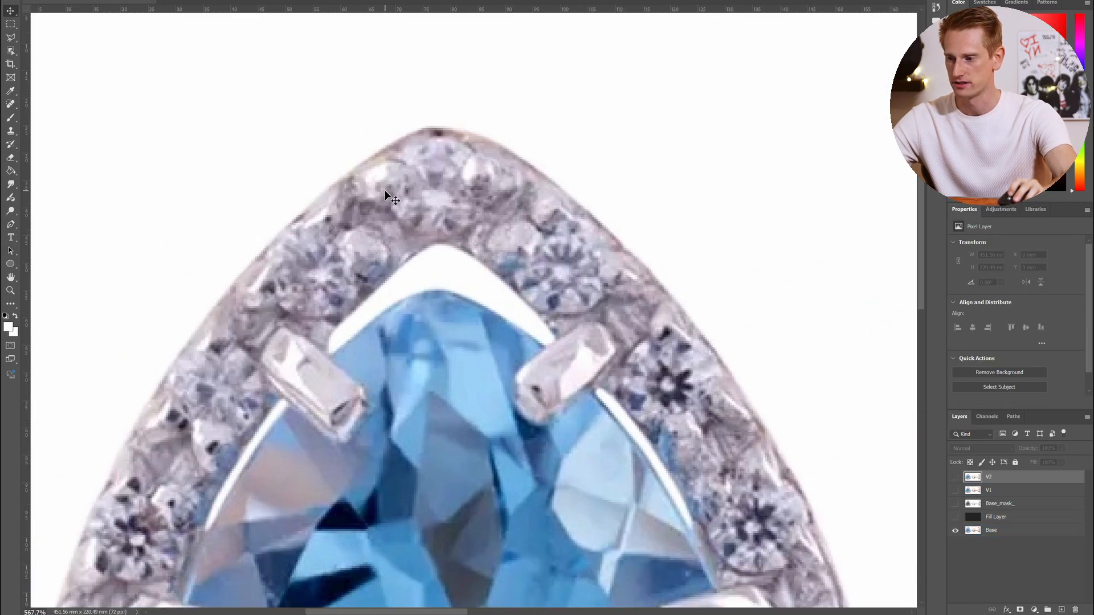
scroll(385, 189, left, 1)
scroll(385, 190, down, 1)
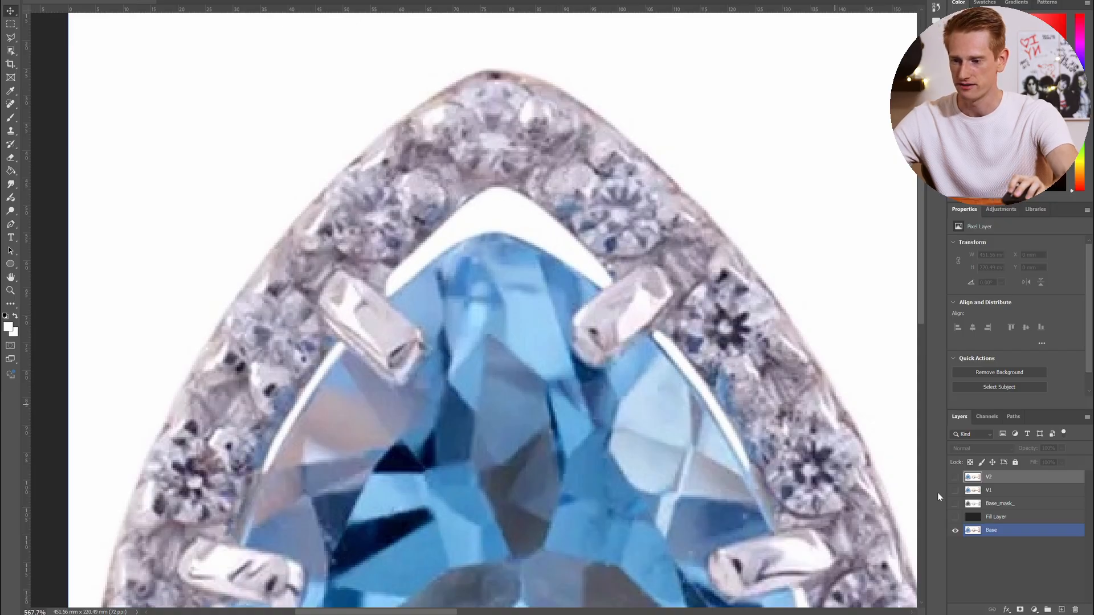
Show the V1 layer and inspect the front-view earring's halo stones, prongs and blue gemstone
click(956, 490)
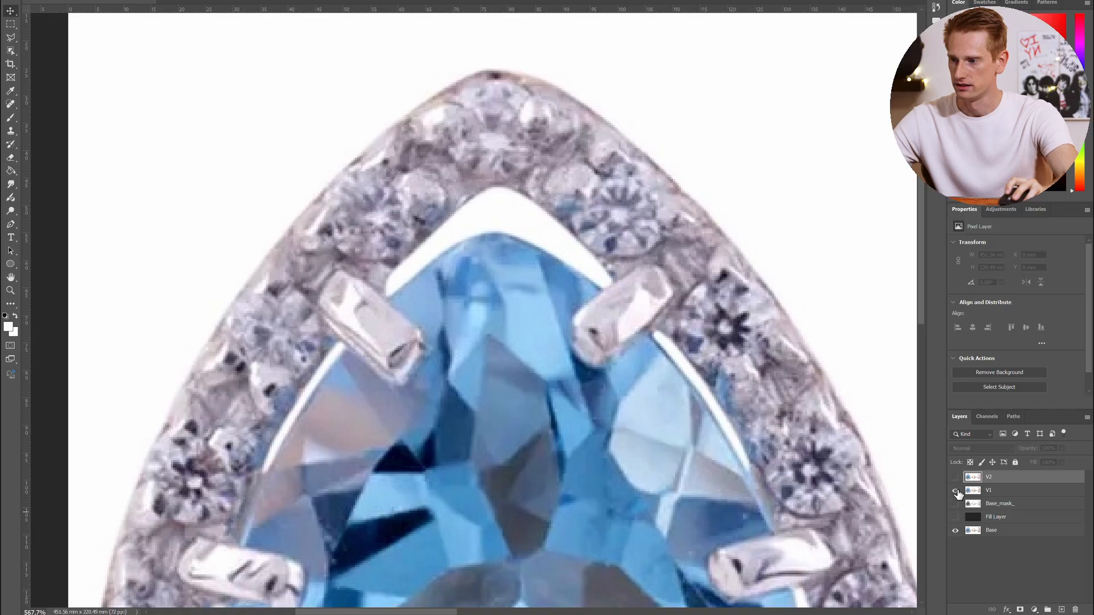
scroll(481, 210, down, 3)
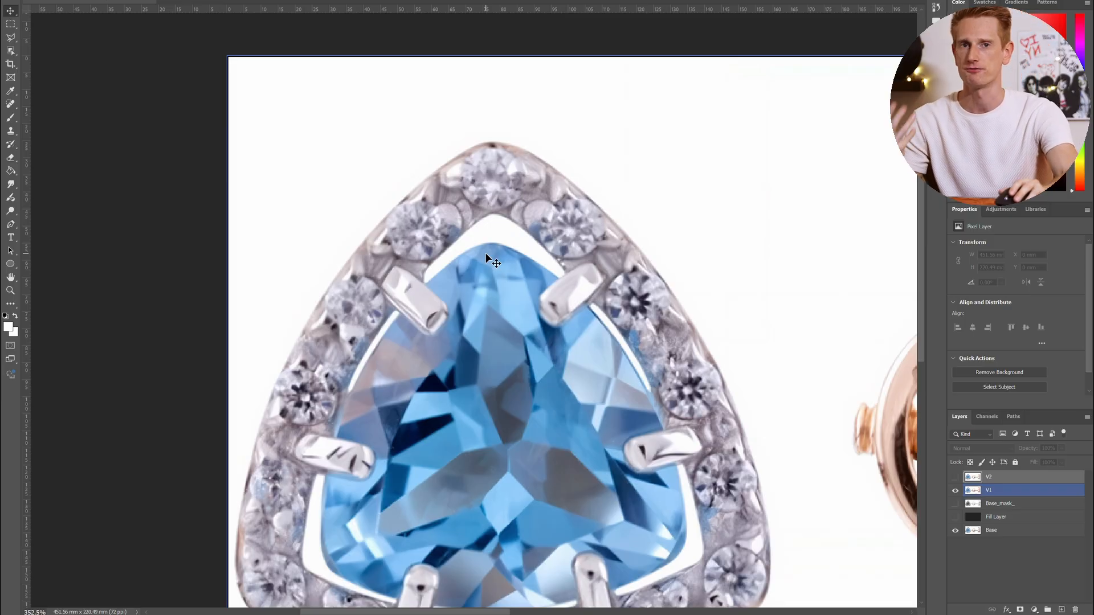
scroll(433, 263, down, 2)
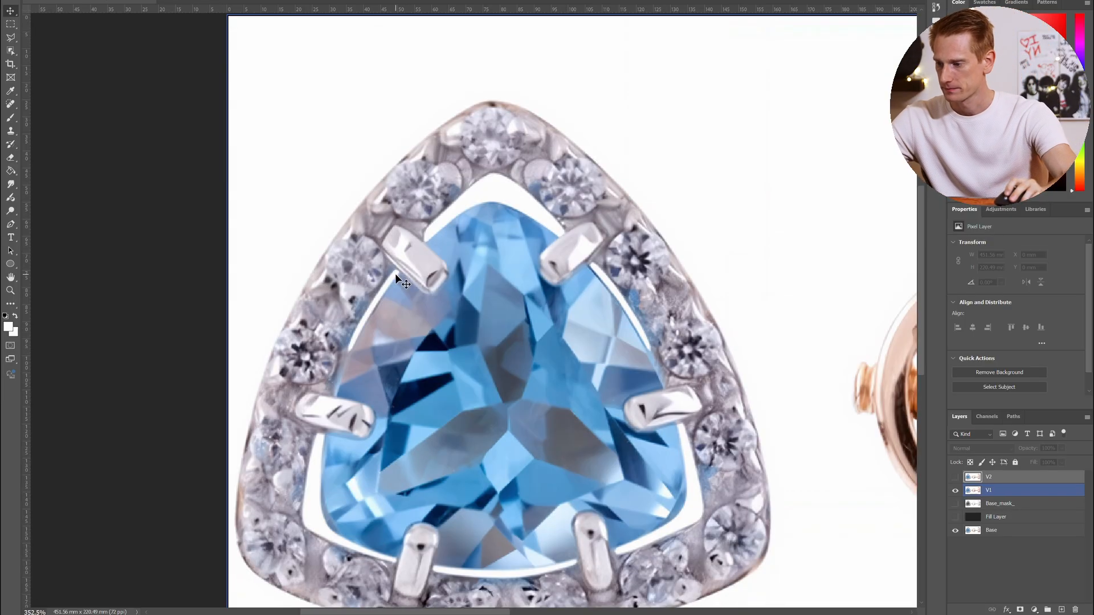
scroll(279, 463, up, 2)
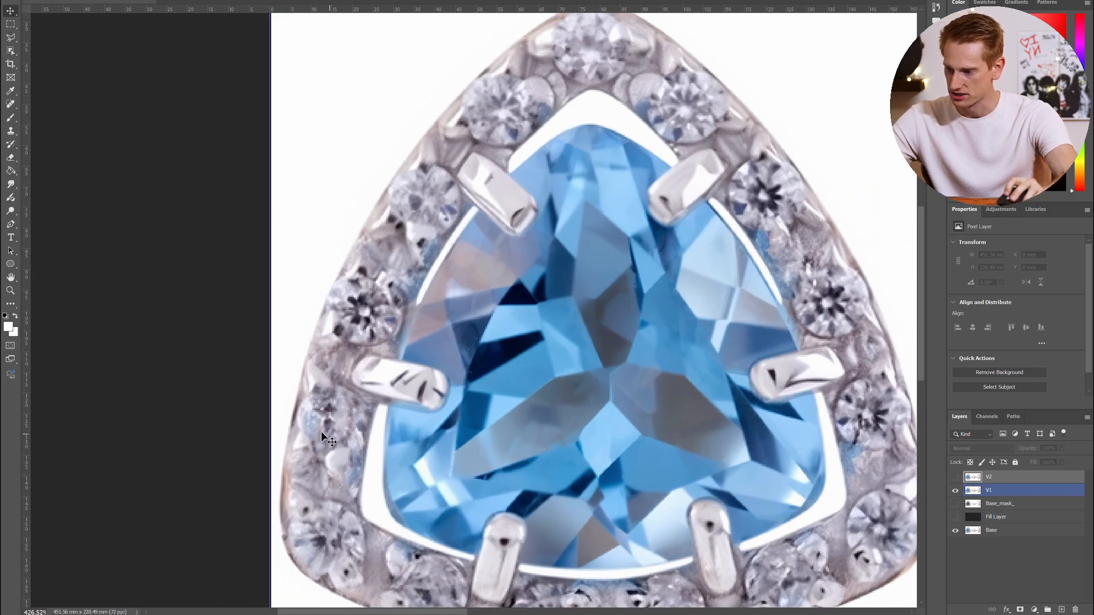
Hide and reshow the V1 layer, comparing the small stones along the left edge of the front-view setting
click(955, 490)
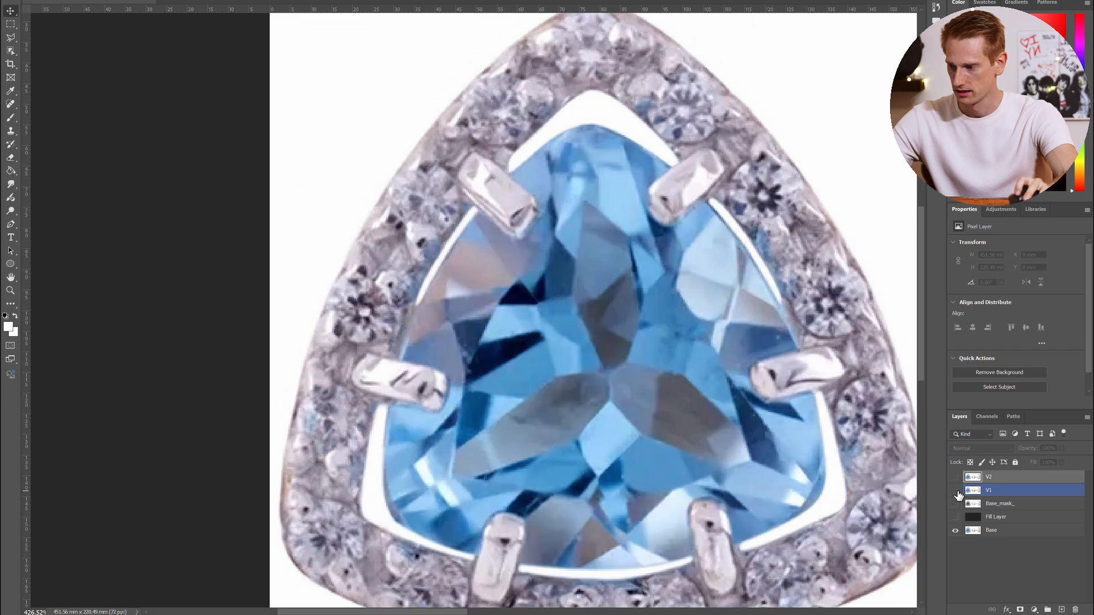
click(956, 491)
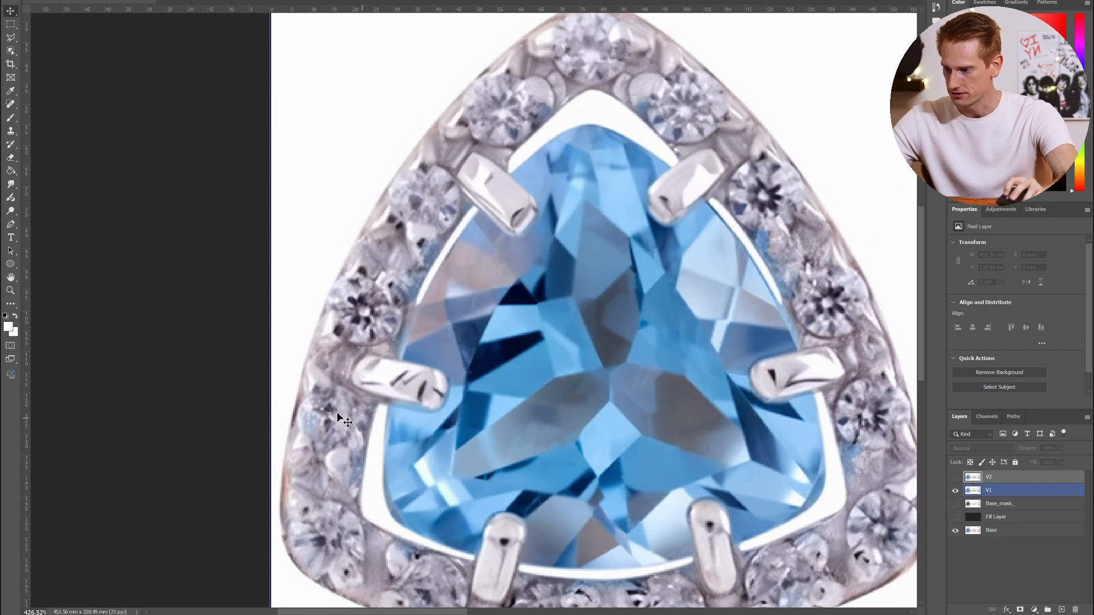
scroll(374, 413, down, 3)
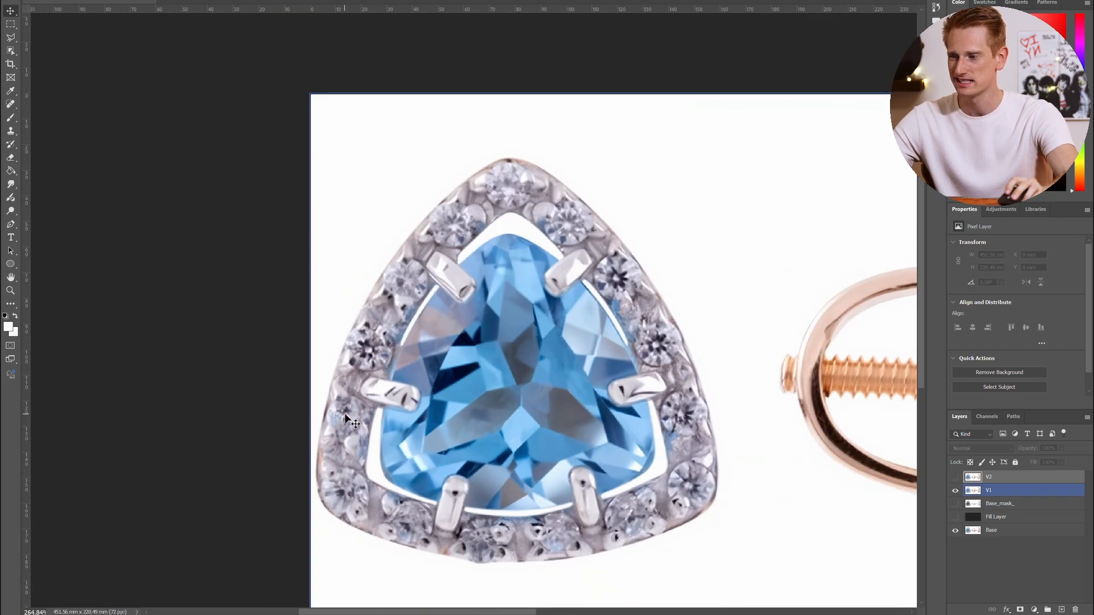
scroll(363, 422, up, 5)
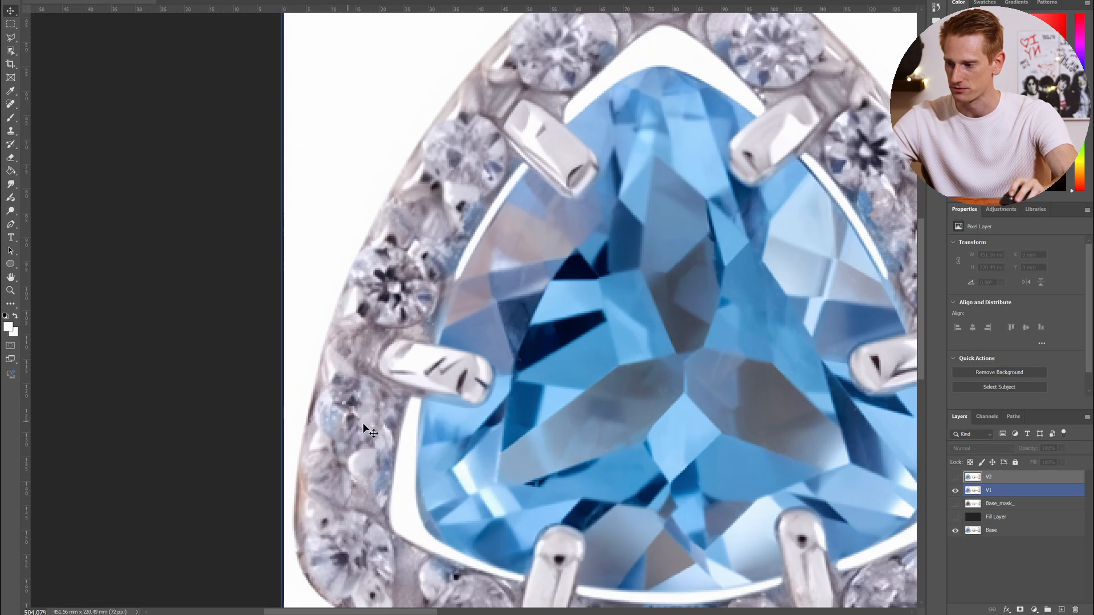
scroll(395, 426, down, 2)
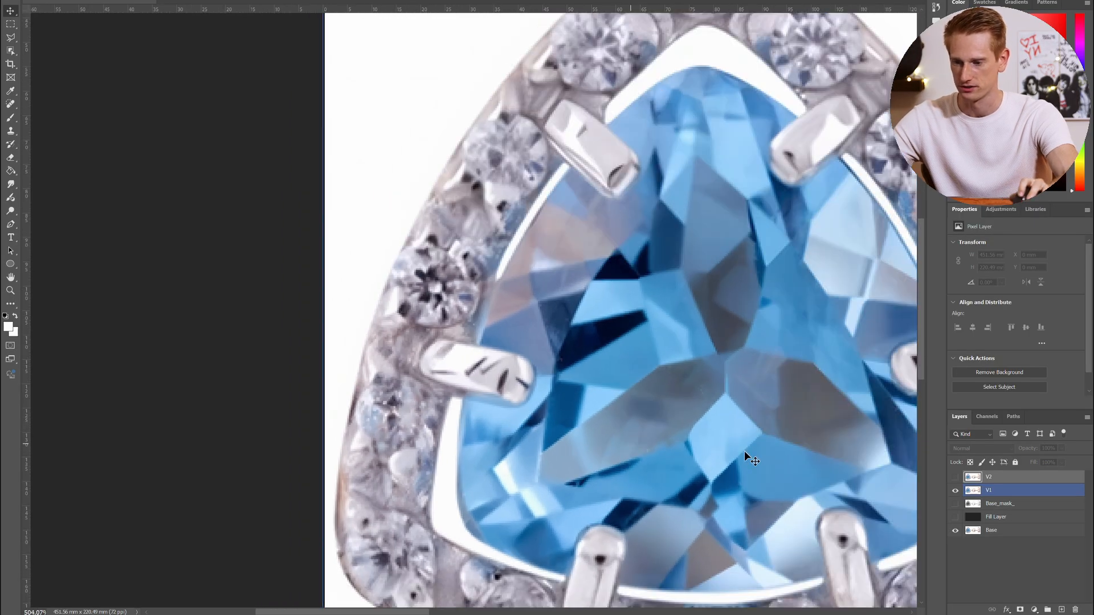
Check the left-edge halo stones up close on the Base layer, then turn V1 visibility back on
click(956, 491)
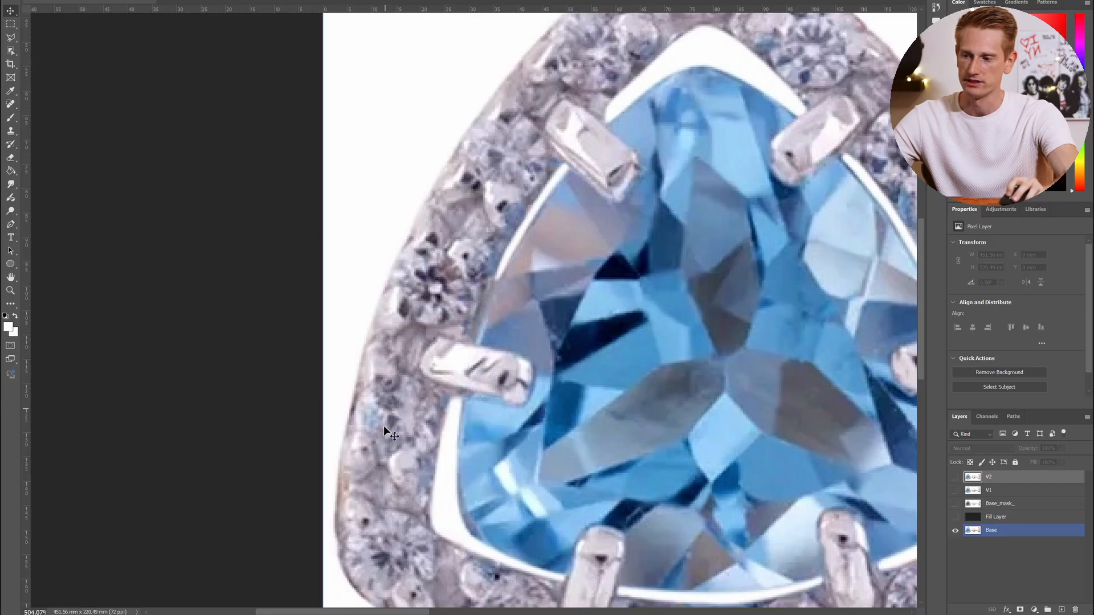
click(1003, 490)
click(955, 490)
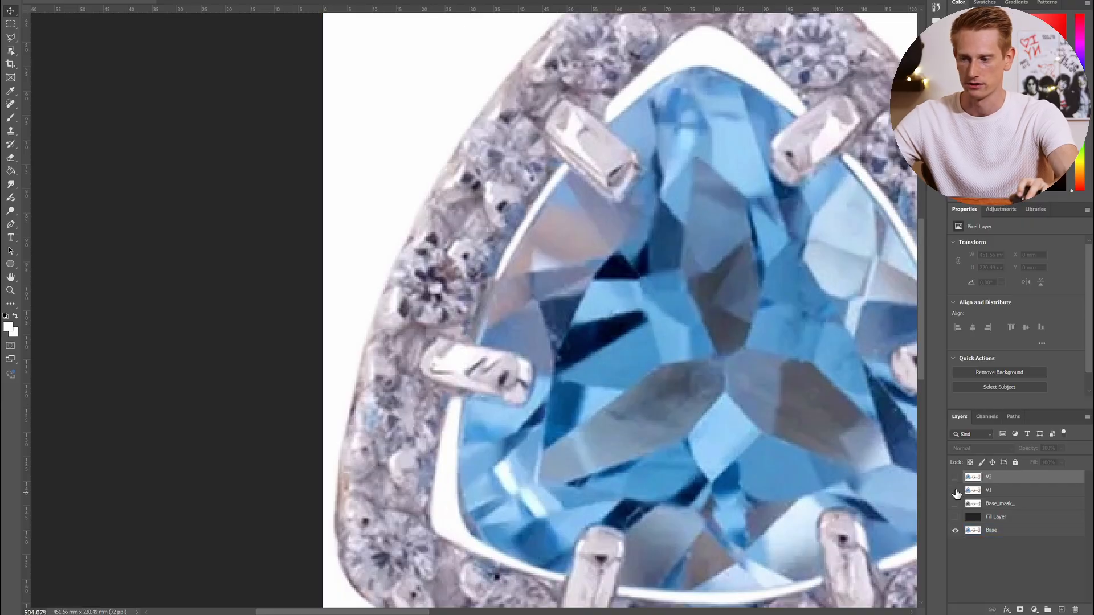
Review the V1 image from the whole front-view earring across to the side-view post and setting
scroll(463, 326, down, 1)
scroll(465, 331, down, 2)
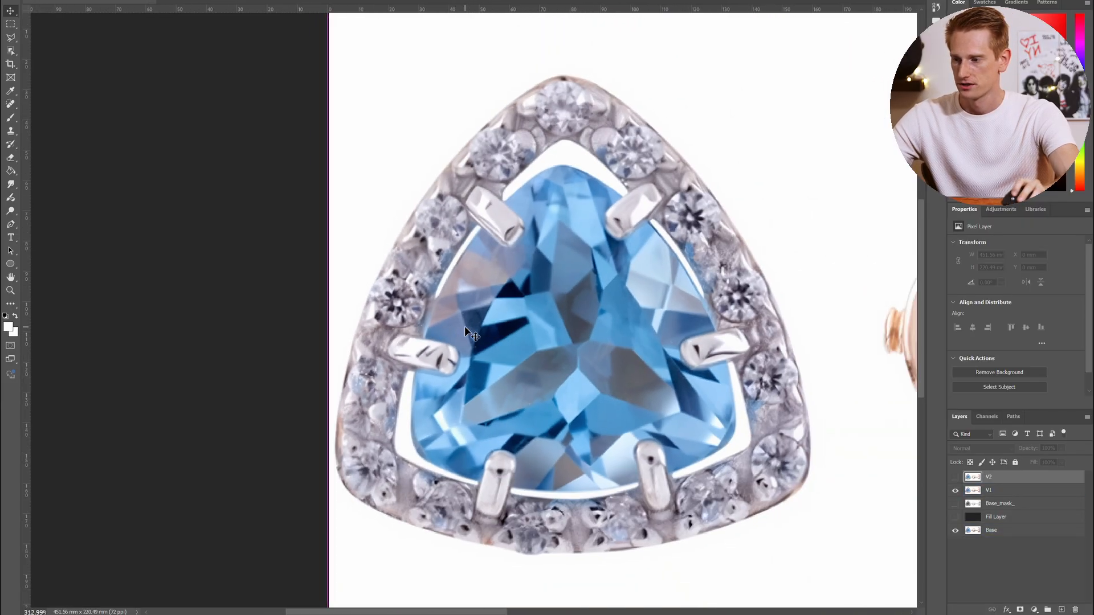
scroll(465, 331, right, 3)
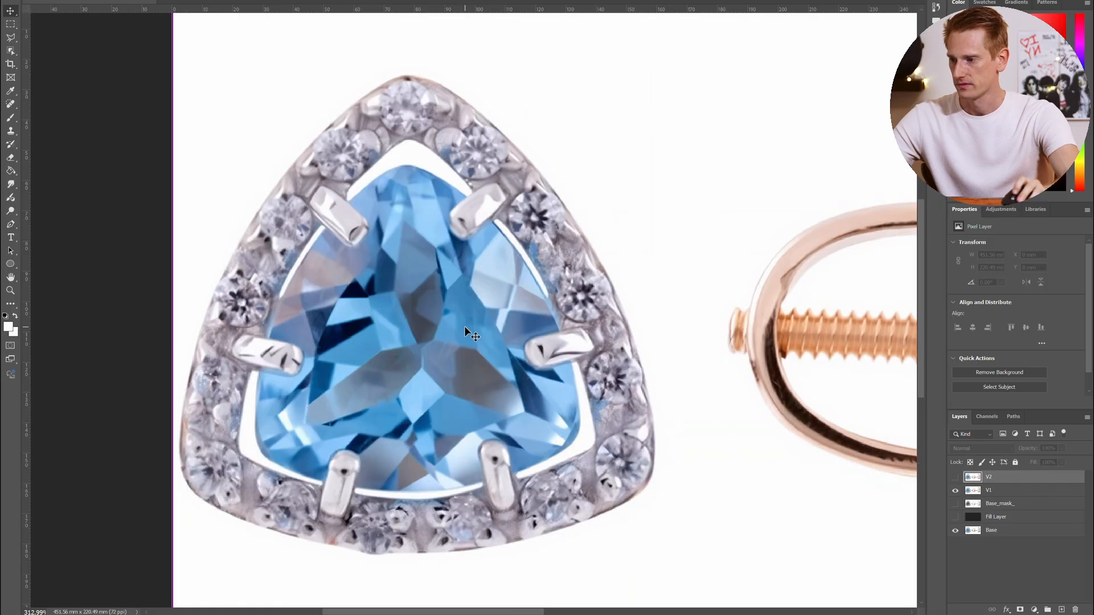
scroll(464, 327, up, 1)
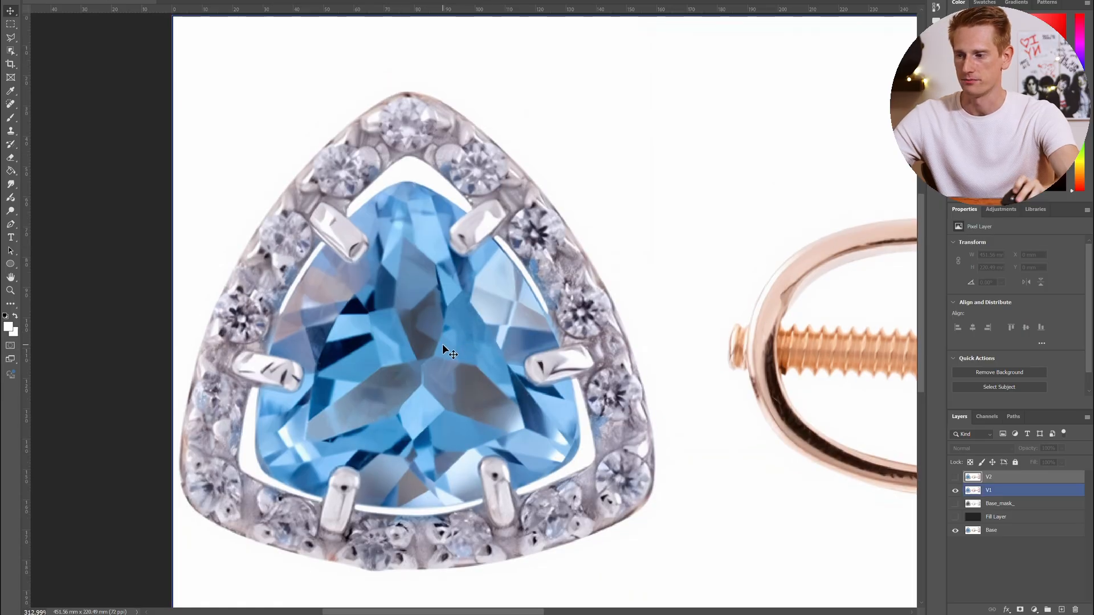
scroll(443, 349, right, 15)
scroll(443, 345, left, 1)
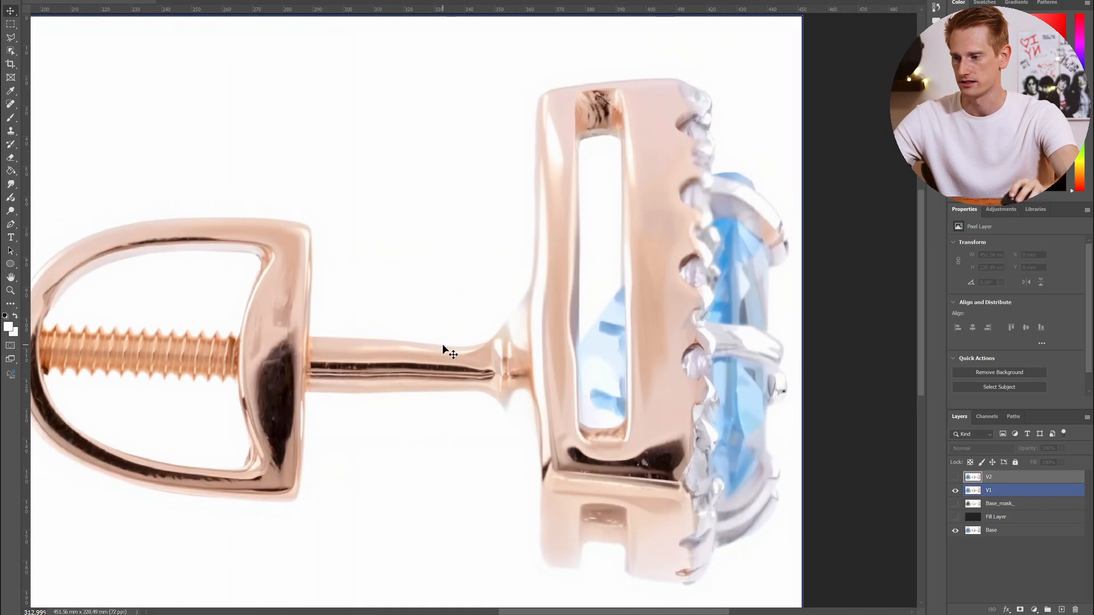
scroll(442, 344, down, 1)
Hide the V1 layer and examine the side view's screw back and threads on the Base layer
click(954, 491)
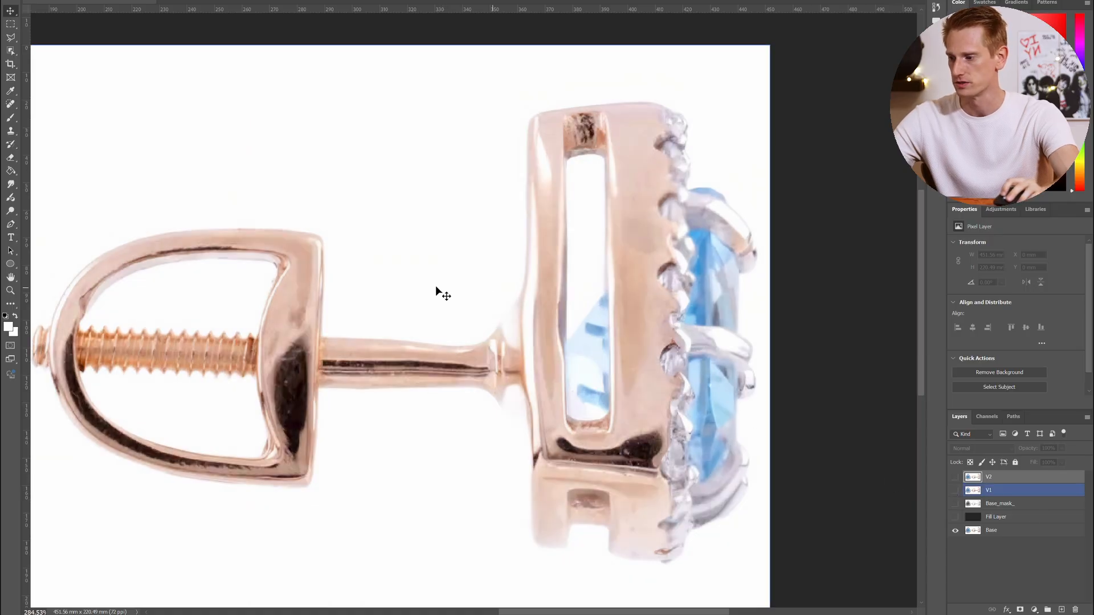
scroll(313, 345, left, 1)
scroll(183, 348, up, 2)
scroll(183, 353, up, 3)
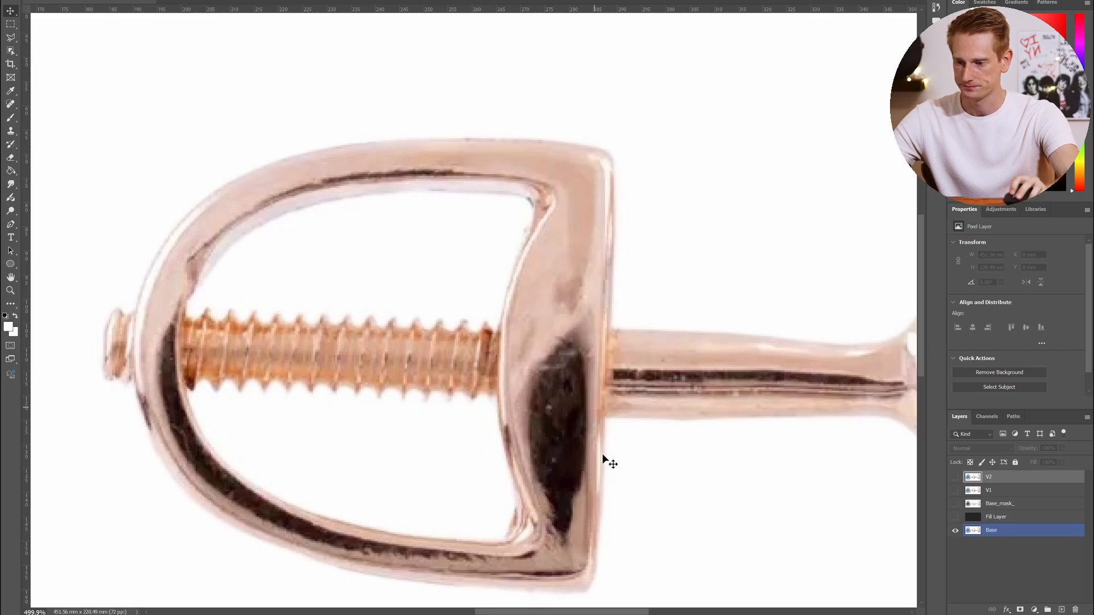
Make the V1 layer visible and inspect its rose-gold screw back and threads up close
click(981, 491)
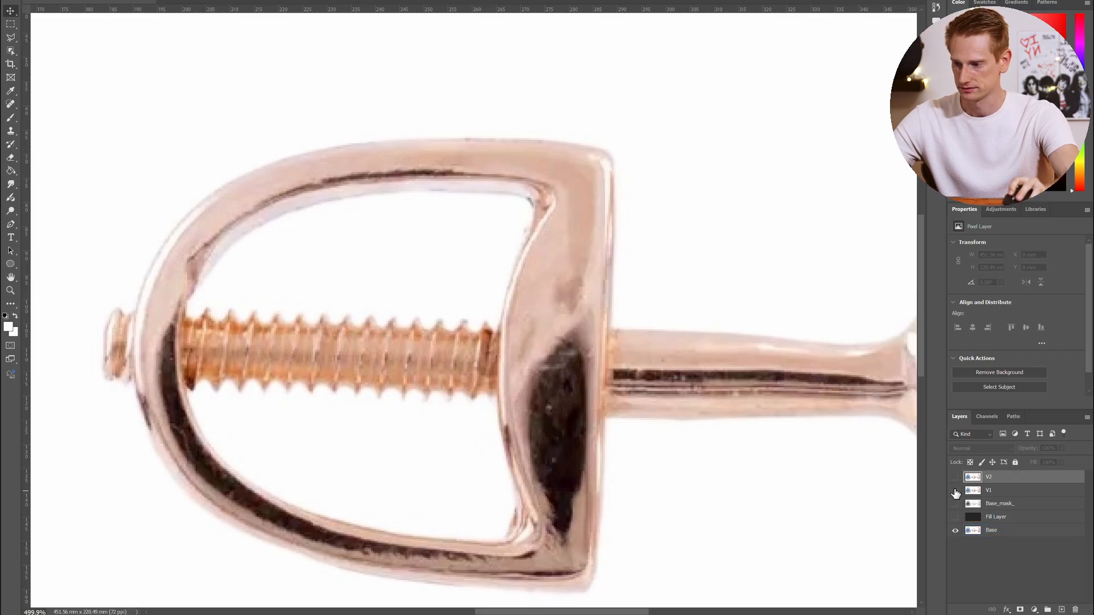
click(954, 491)
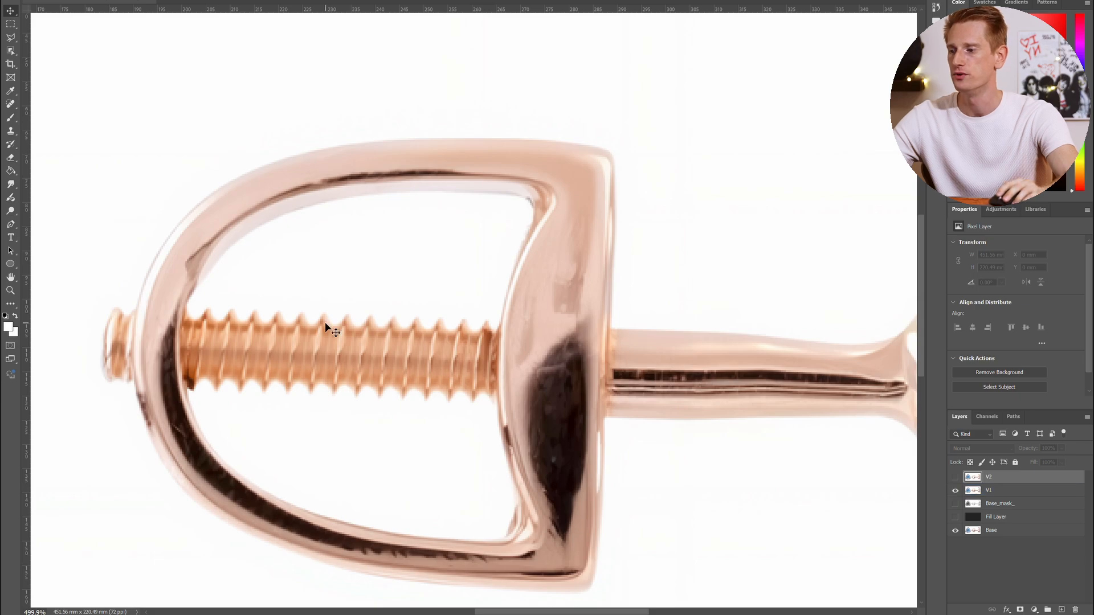
scroll(327, 328, up, 5)
scroll(336, 342, down, 3)
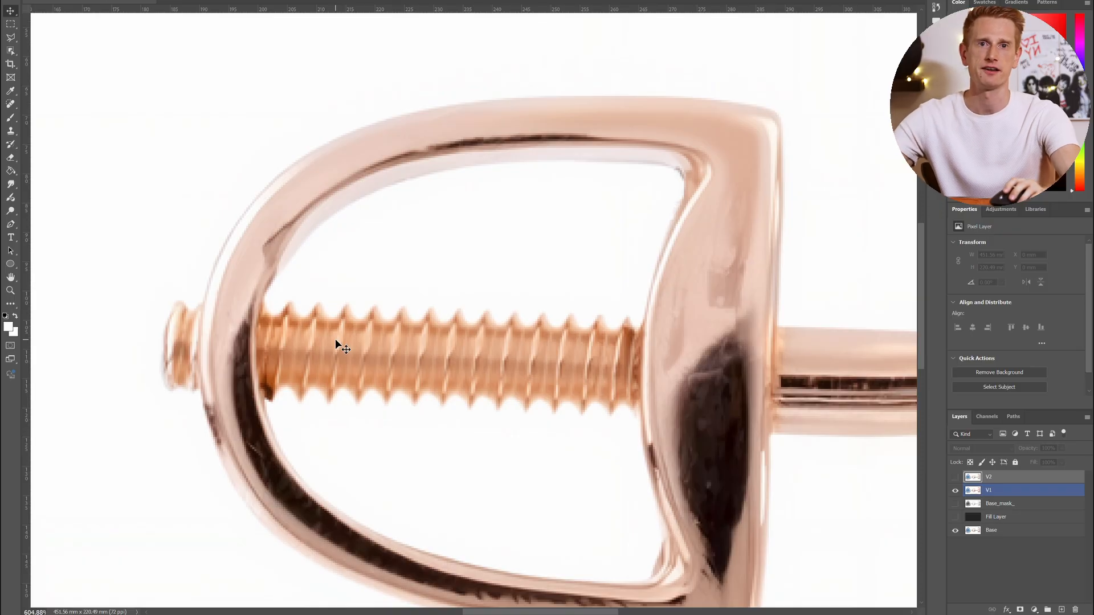
scroll(380, 336, down, 2)
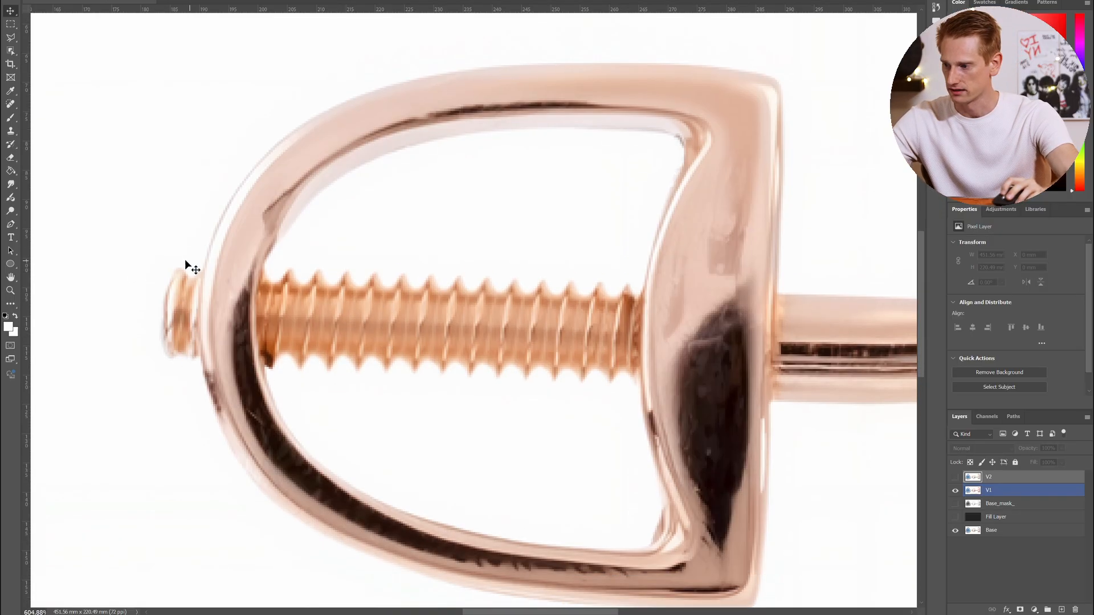
Turn V1 off again and recheck the screw threads and end cap against the Base image
click(956, 491)
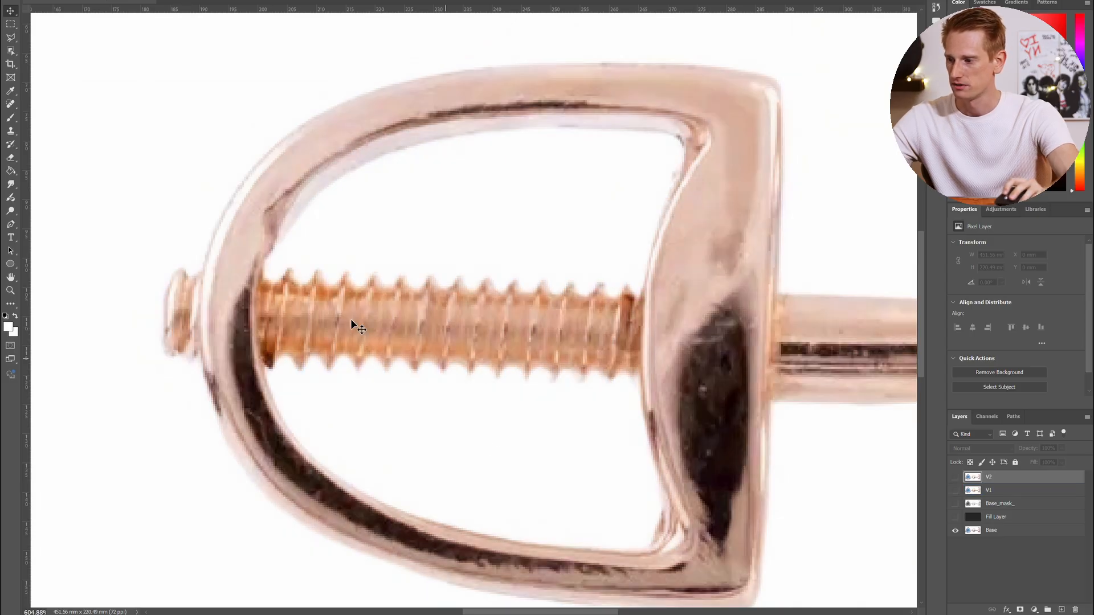
key(alt+bracketleft)
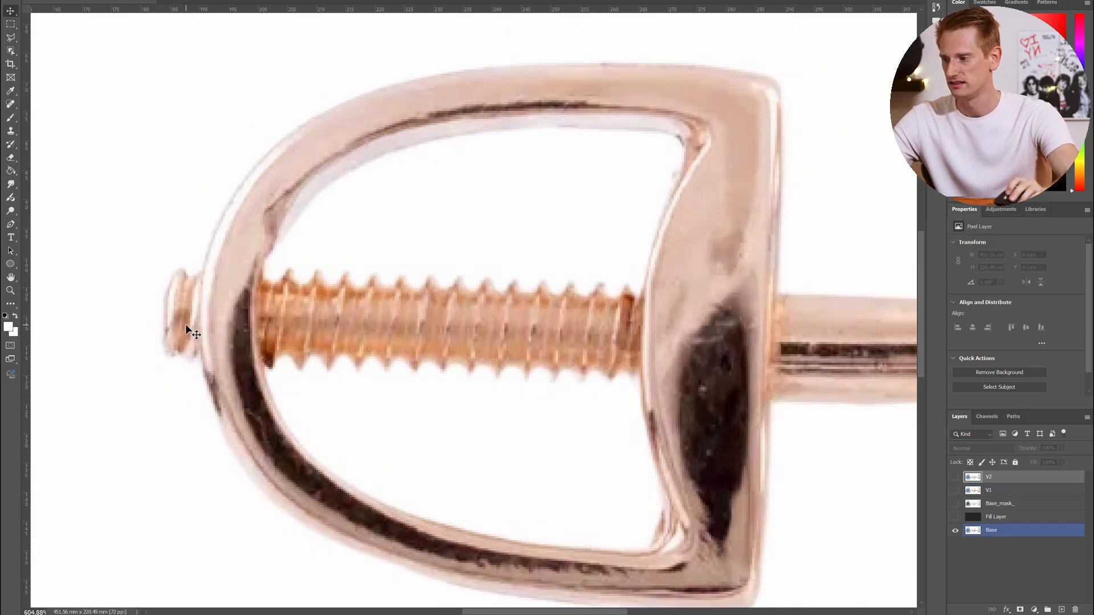
scroll(185, 325, down, 2)
Switch V1 visibility on and off repeatedly to compare the screw back and post, leaving V1 visible
key(alt+bracketright)
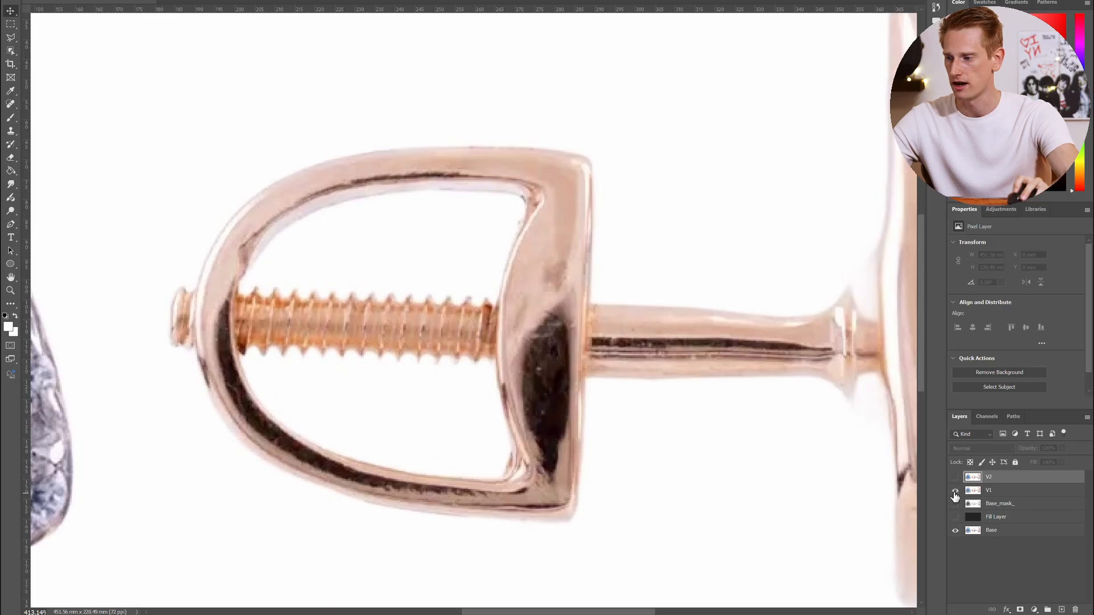
click(955, 491)
click(955, 493)
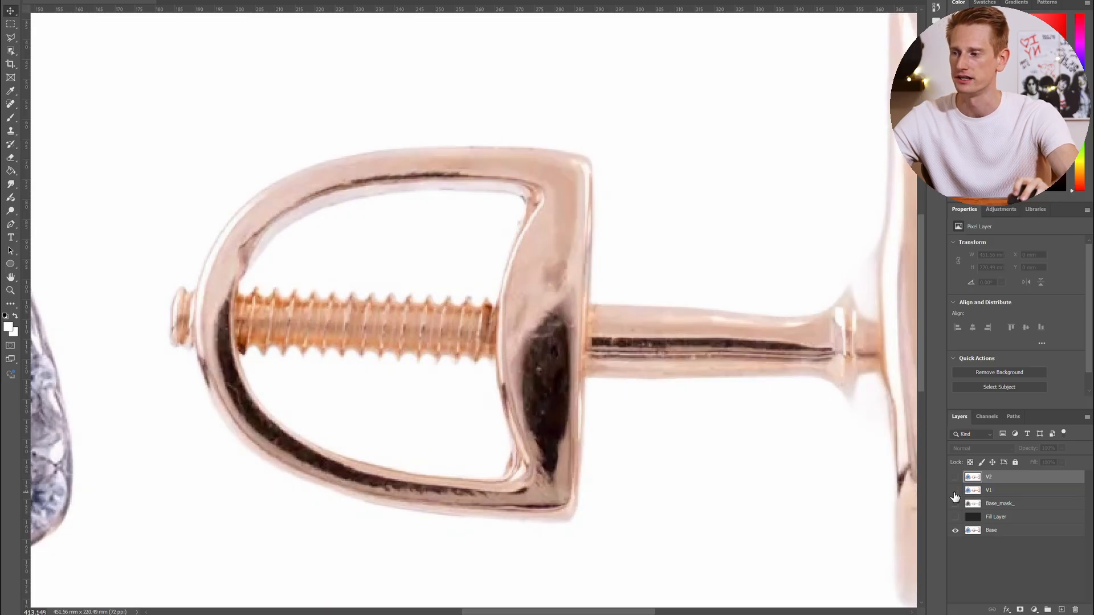
click(955, 493)
click(956, 493)
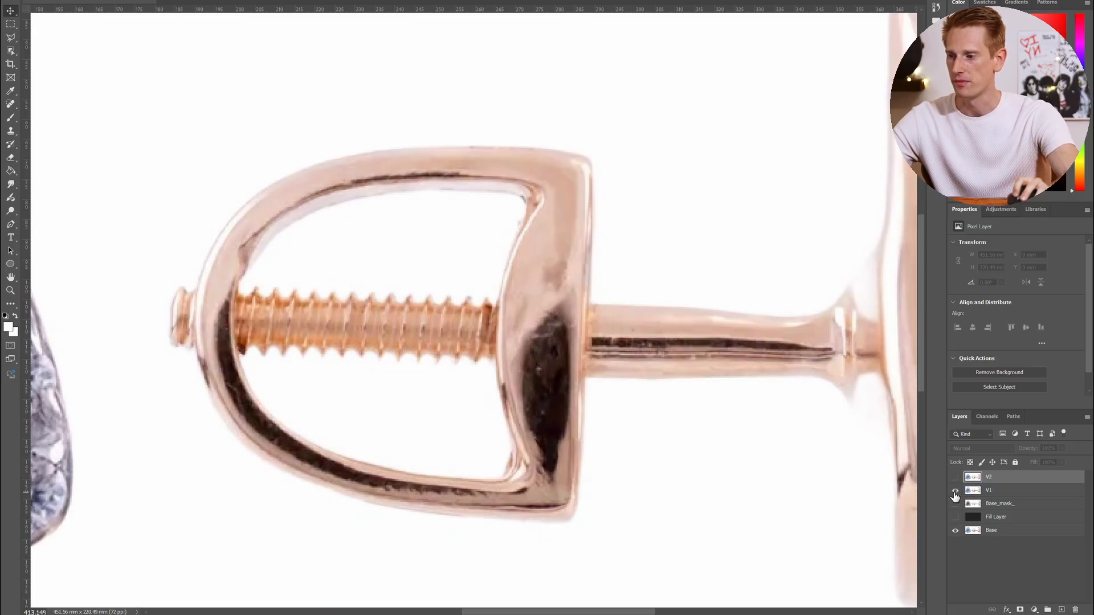
click(956, 493)
Inspect the side-view setting, its slot and the stones along its edge on the V1 layer
scroll(490, 337, right, 10)
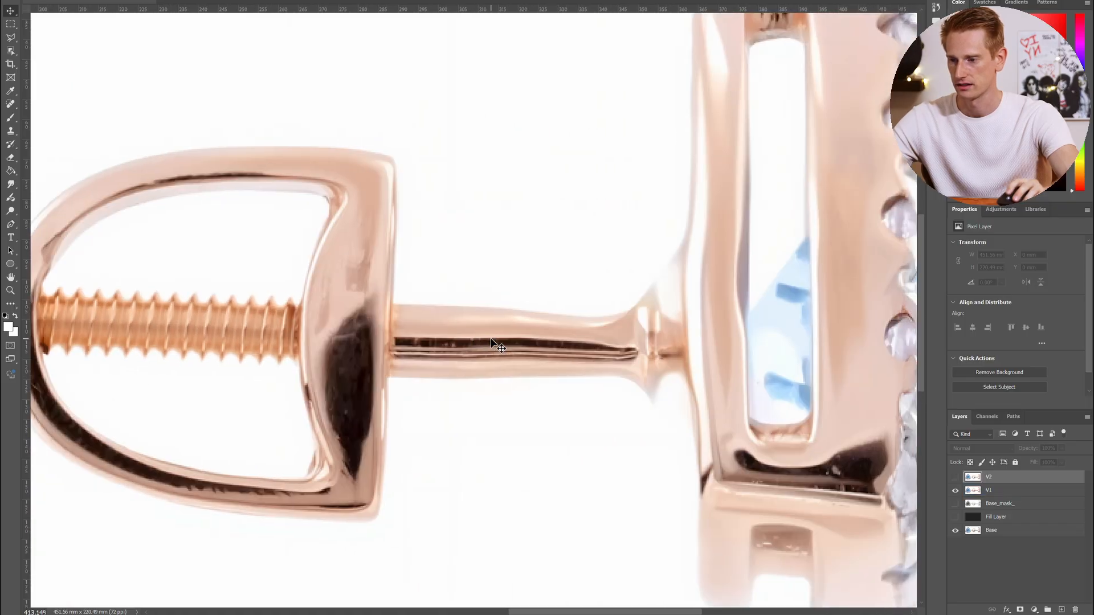
scroll(491, 339, right, 3)
scroll(668, 464, up, 2)
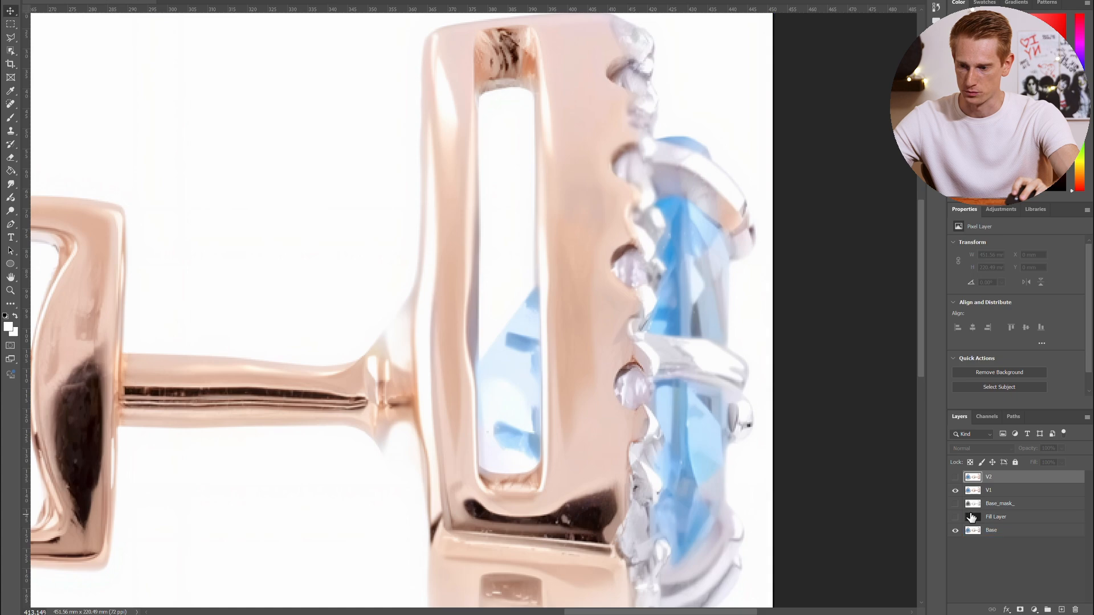
Turn V1 off and inspect the blue gem, prongs and edge stones of the side-view setting on the Base layer
click(955, 493)
click(955, 495)
click(688, 252)
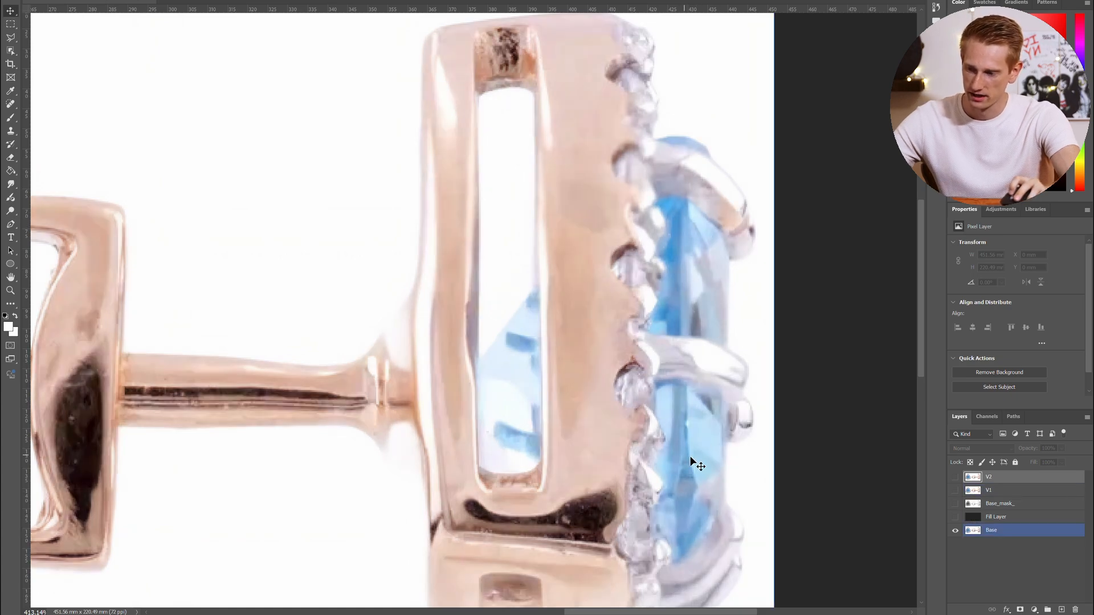
scroll(700, 446, right, 3)
scroll(520, 434, up, 4)
scroll(521, 433, down, 2)
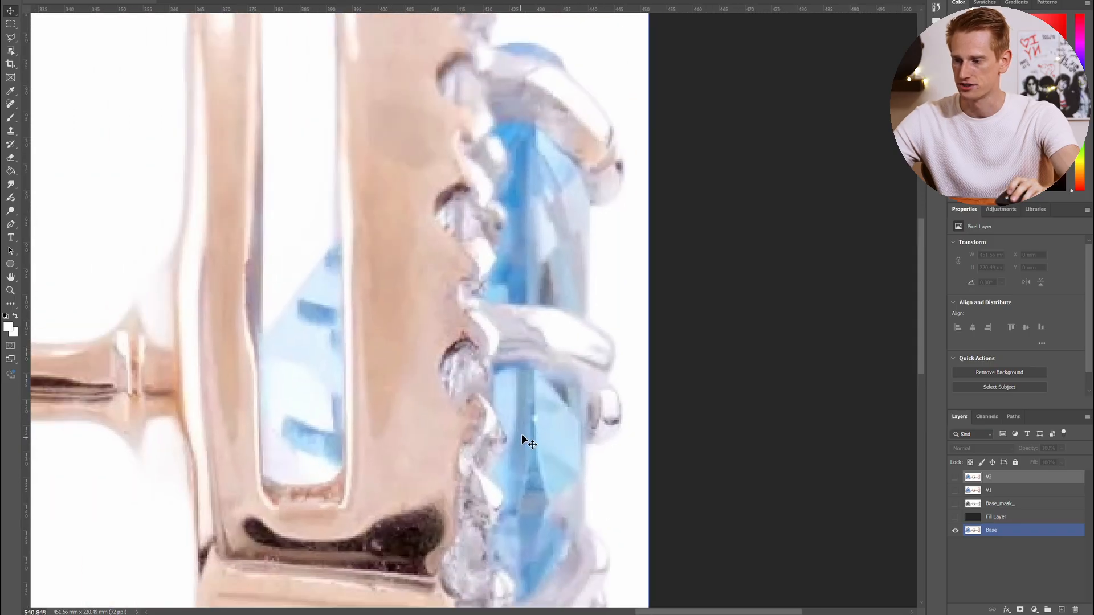
scroll(523, 431, down, 1)
Turn V1 back on and review the earring's side view and front view as a whole
click(998, 489)
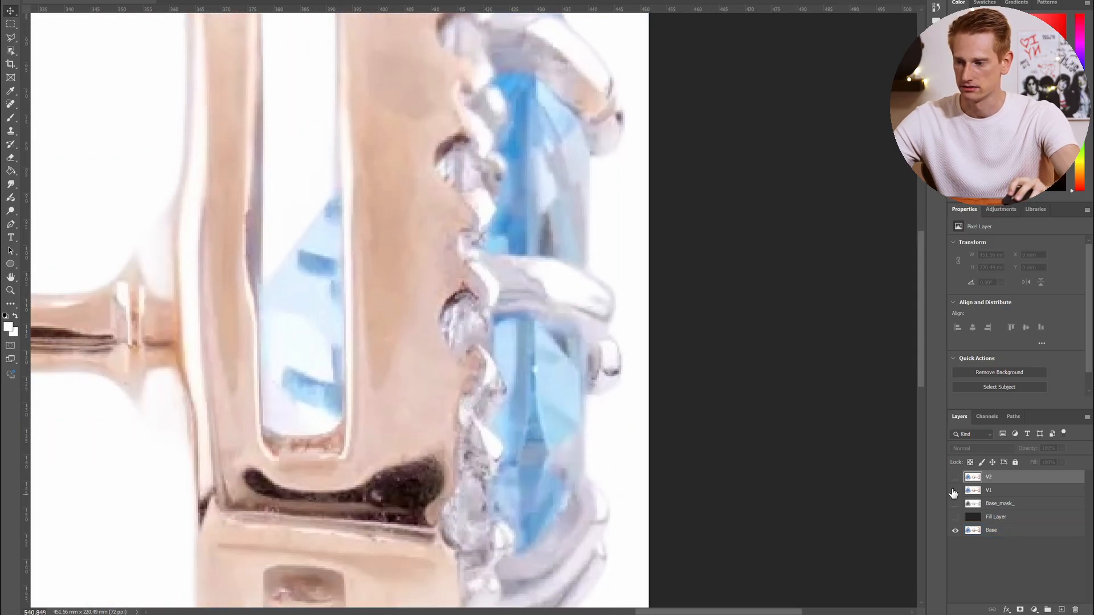
click(955, 490)
scroll(530, 238, down, 6)
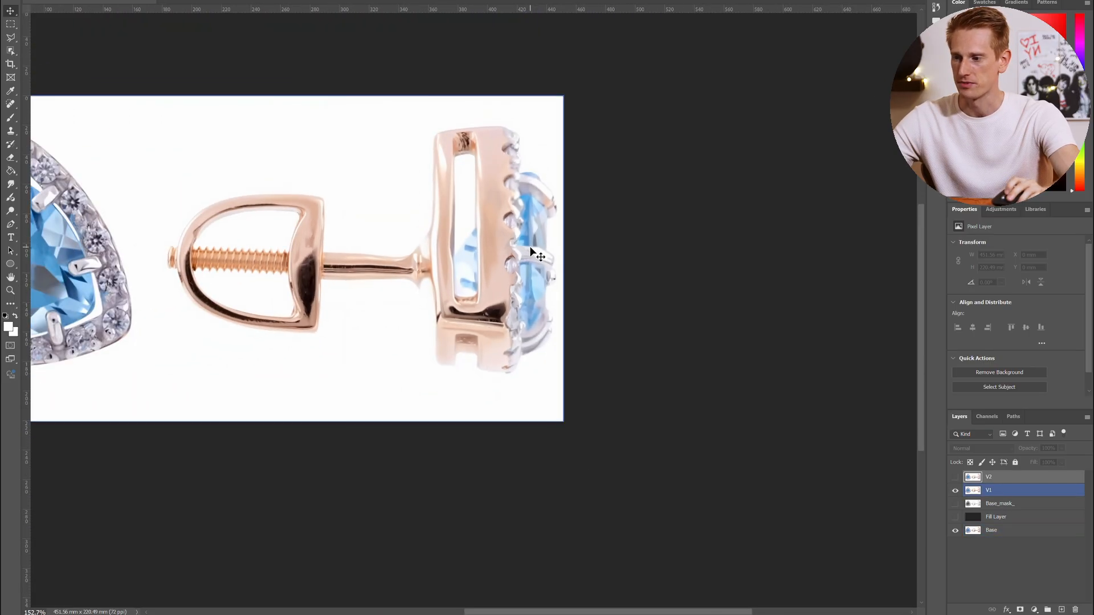
scroll(527, 253, up, 3)
scroll(527, 253, left, 1)
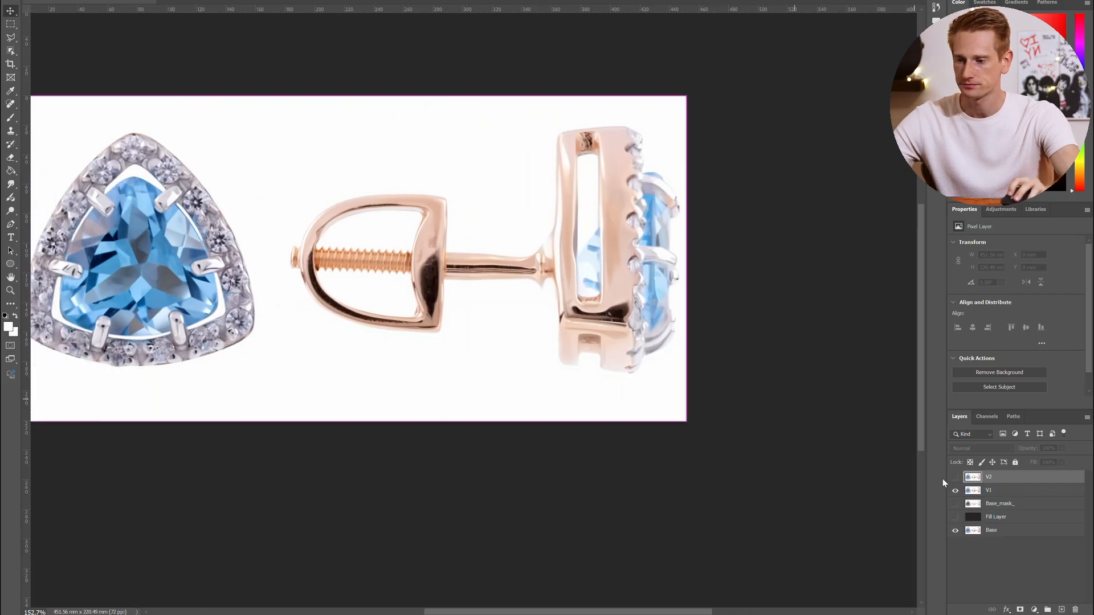
scroll(512, 298, up, 1)
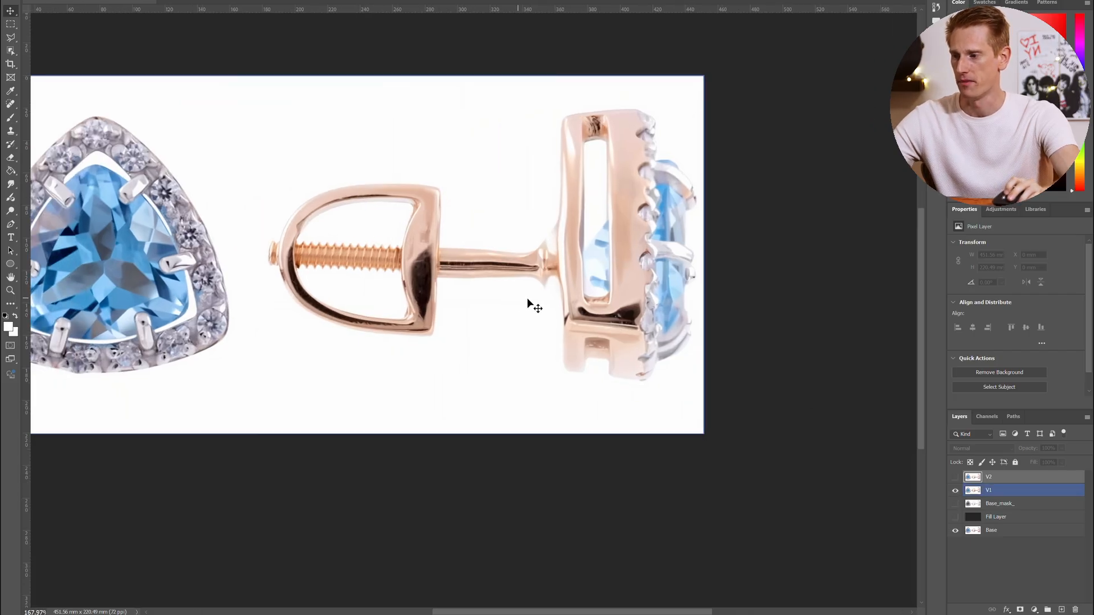
scroll(536, 303, left, 4)
scroll(557, 308, up, 2)
scroll(556, 308, up, 2)
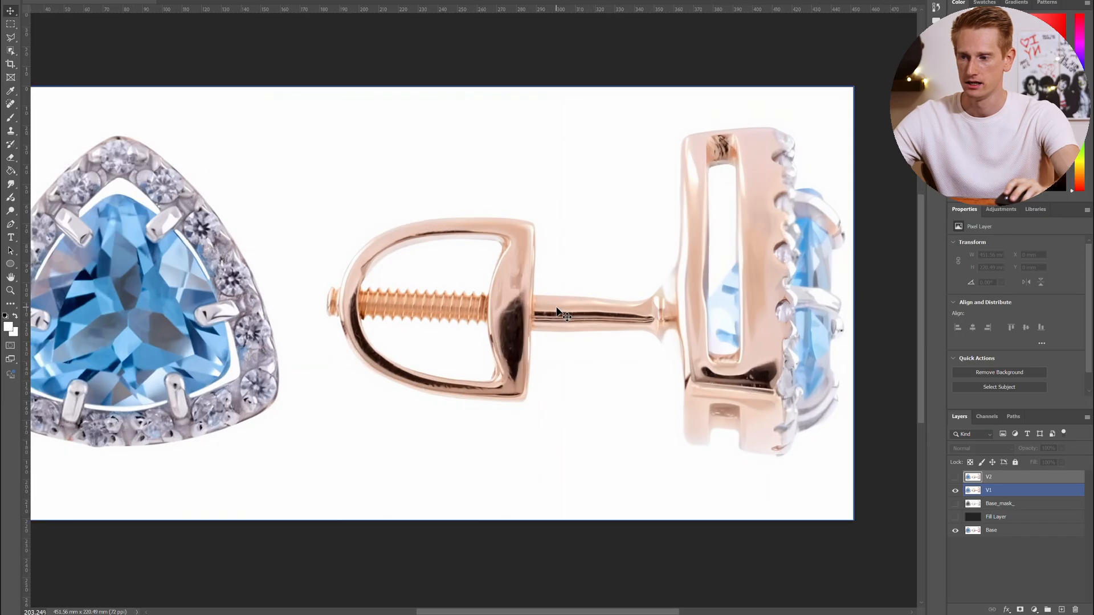
scroll(663, 321, down, 1)
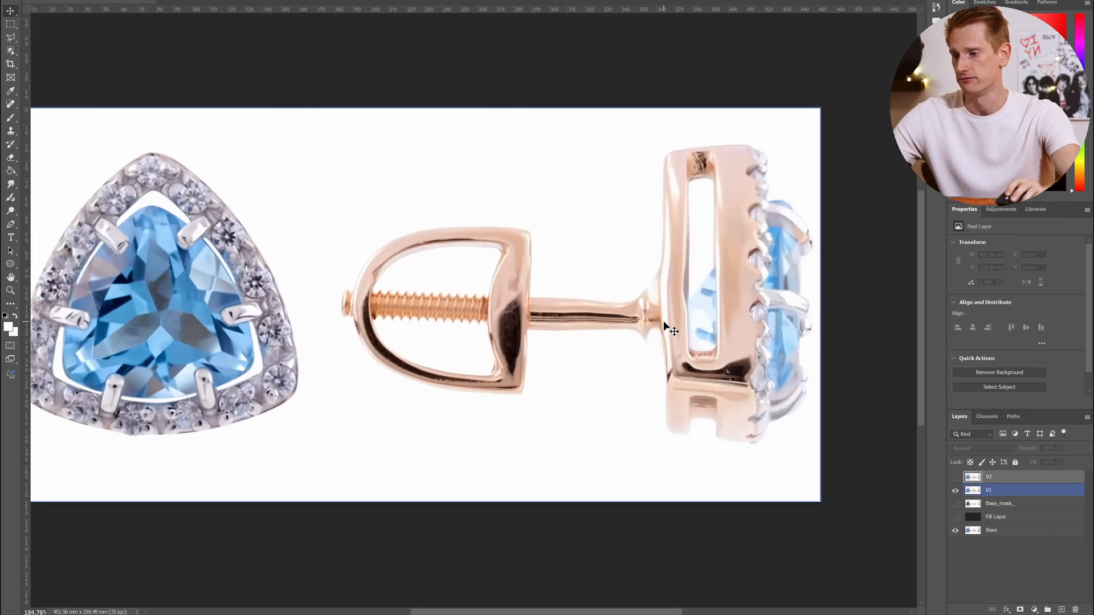
scroll(664, 322, down, 4)
scroll(664, 322, up, 3)
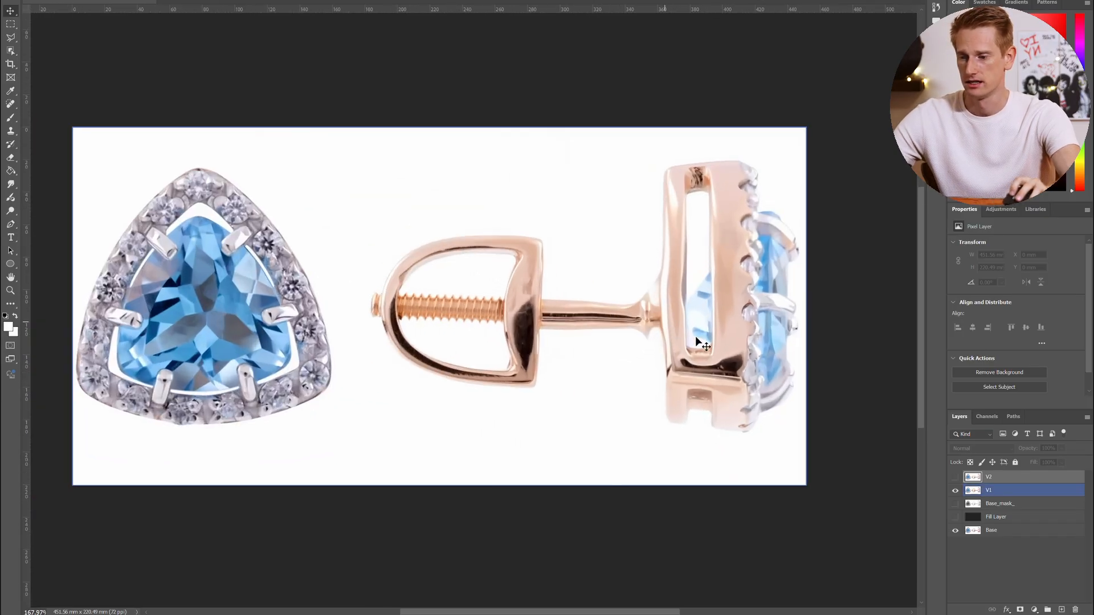
Switch V1 off and on to compare both full earring views with the Base image, leaving V1 visible
click(955, 491)
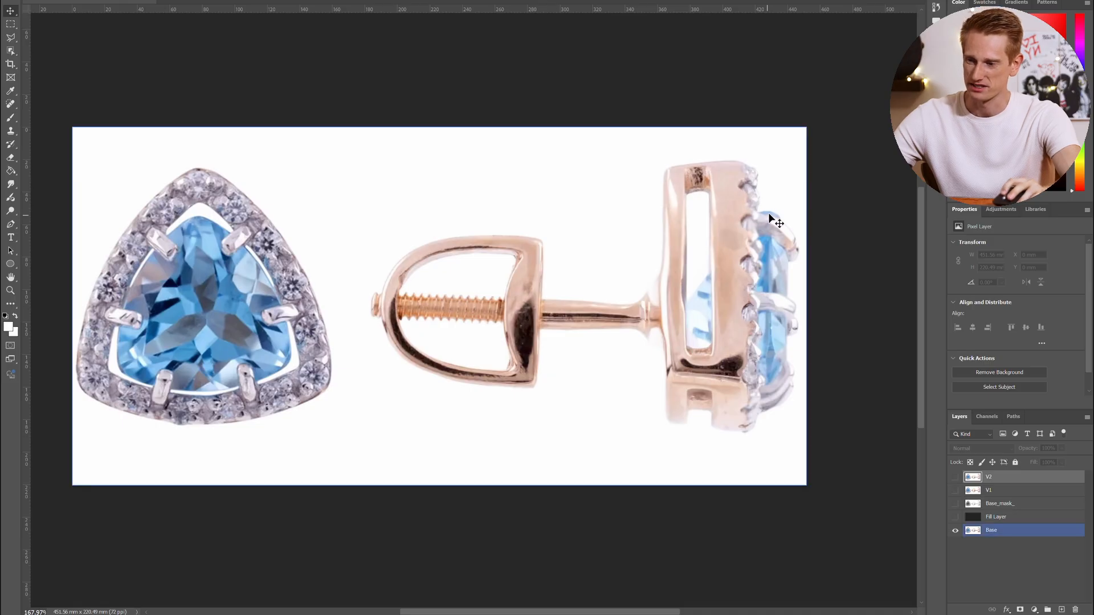
click(955, 490)
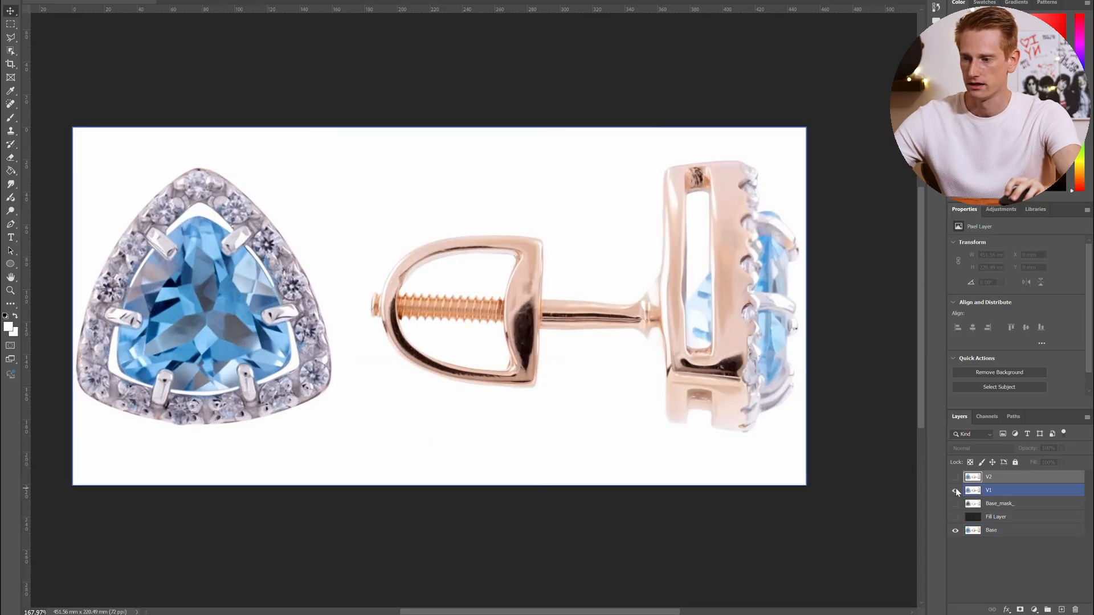
click(955, 491)
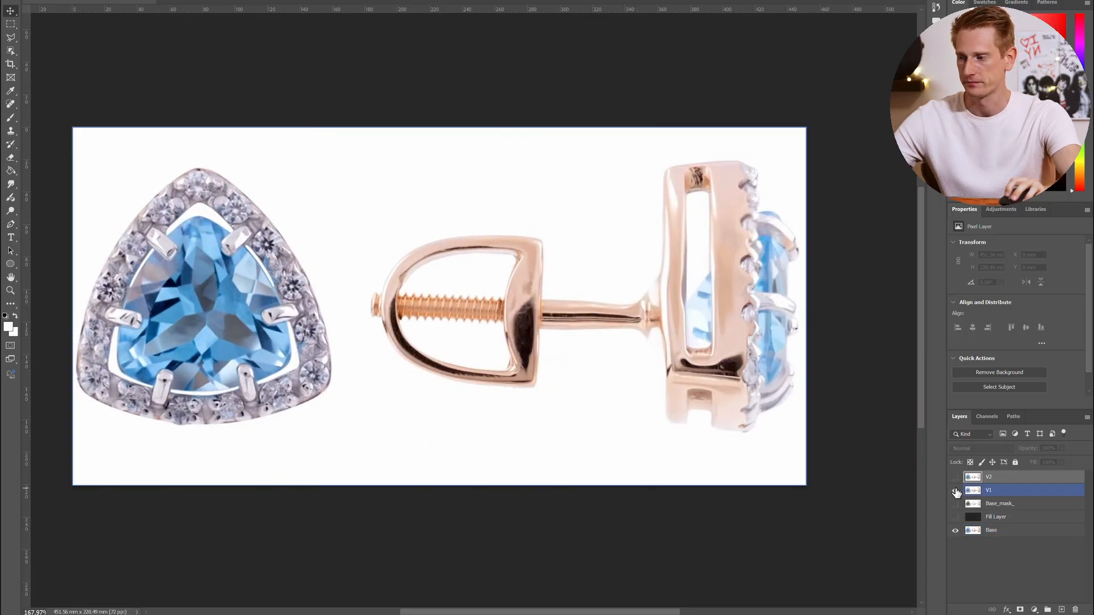
click(956, 490)
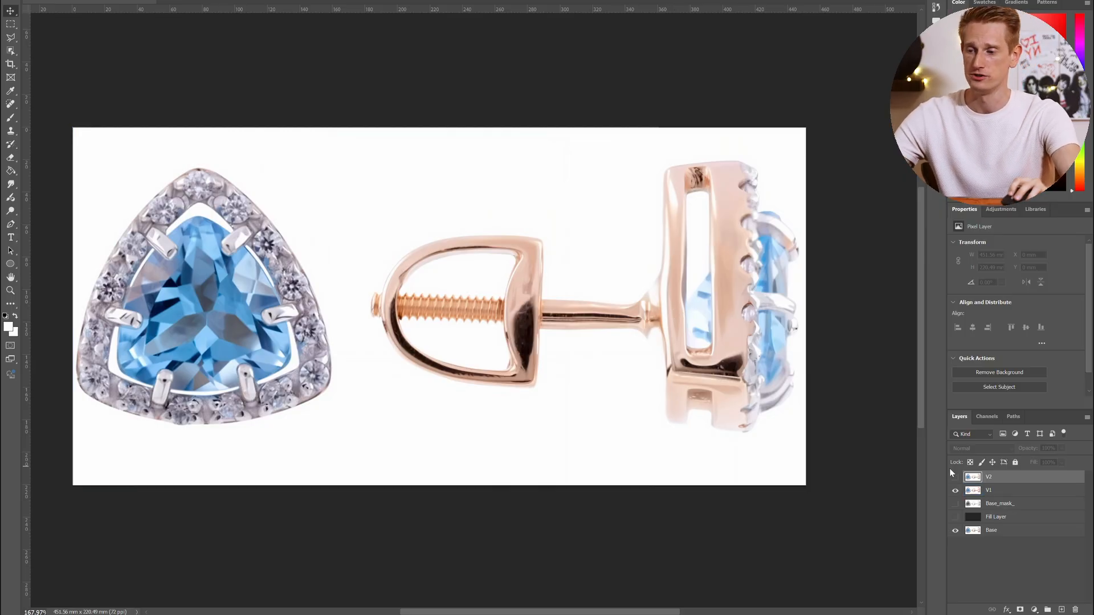
Make the V2 layer visible and examine the side view's screw back, post and setting
scroll(699, 366, up, 3)
scroll(695, 364, up, 1)
scroll(695, 364, right, 2)
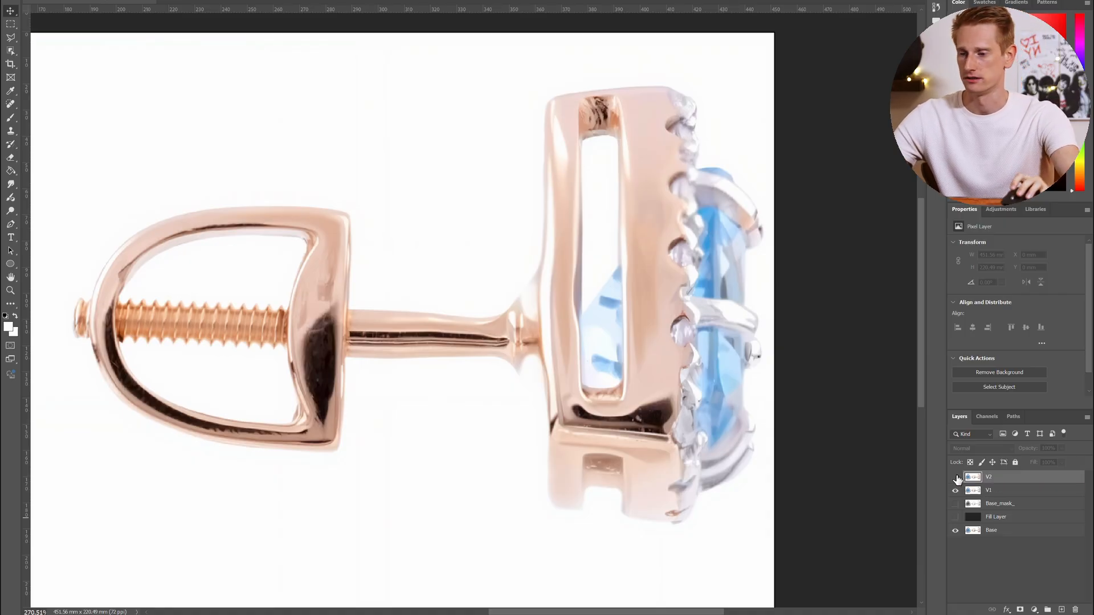
click(955, 477)
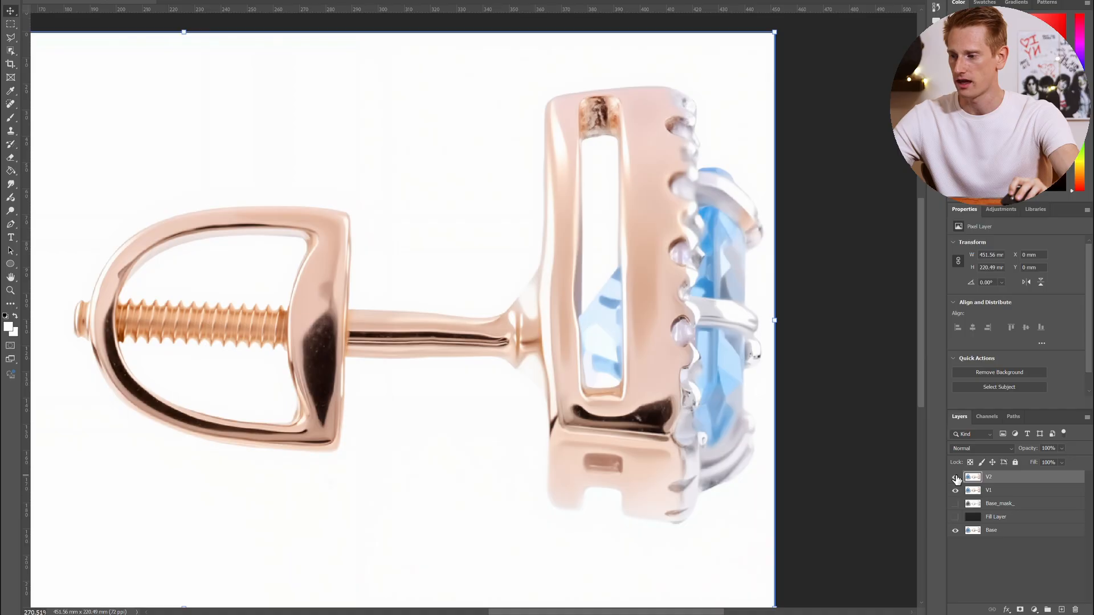
scroll(354, 385, left, 4)
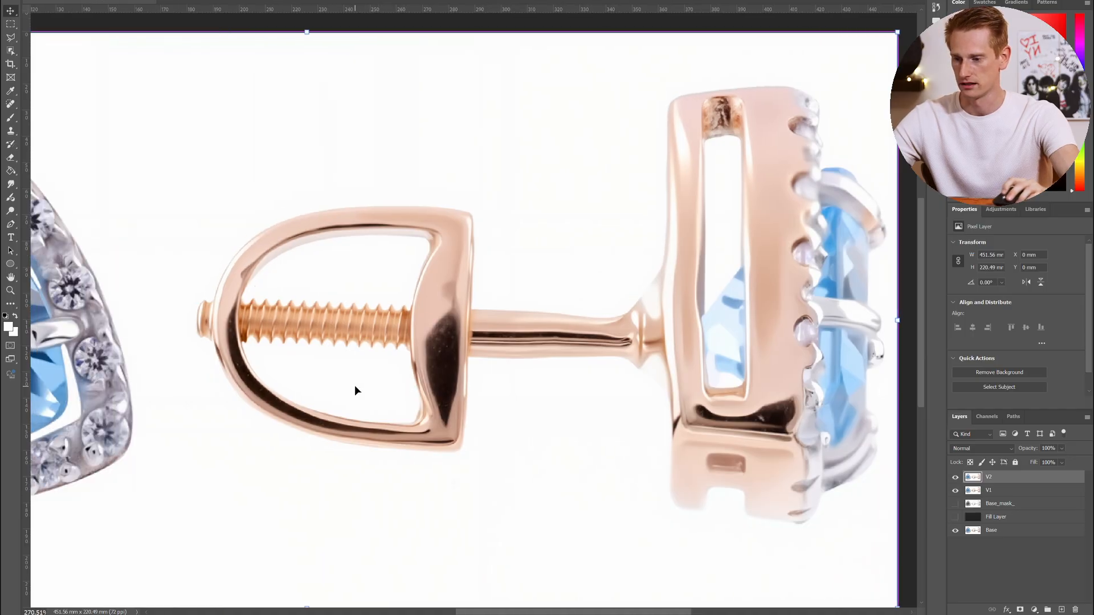
Hide V2 and toggle V1 to compare the screw back up close with the Base image, leaving V1 visible
click(955, 478)
scroll(410, 302, up, 3)
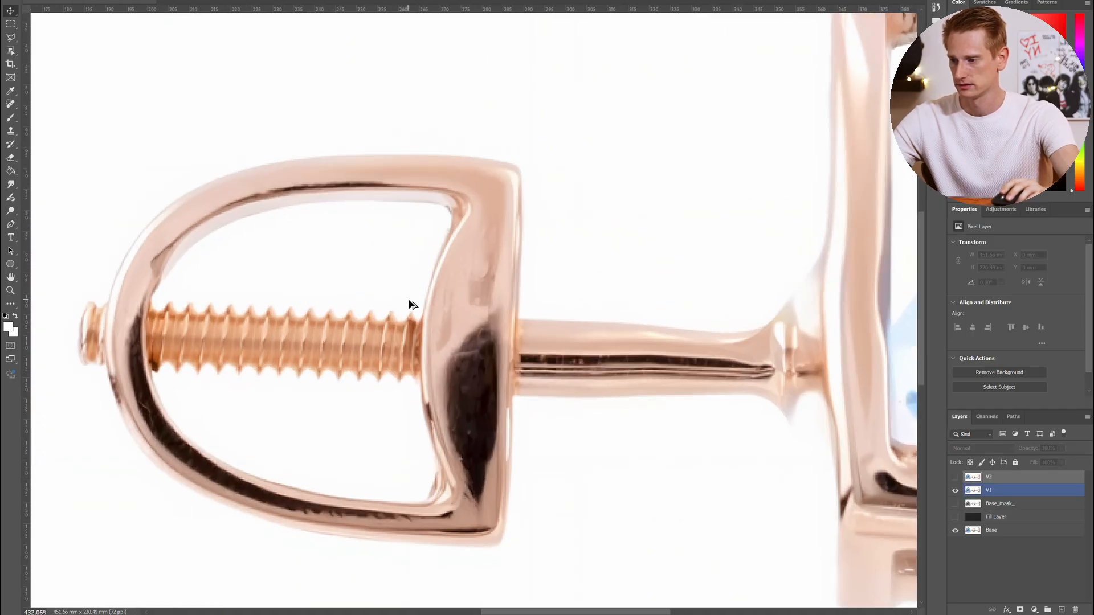
click(956, 490)
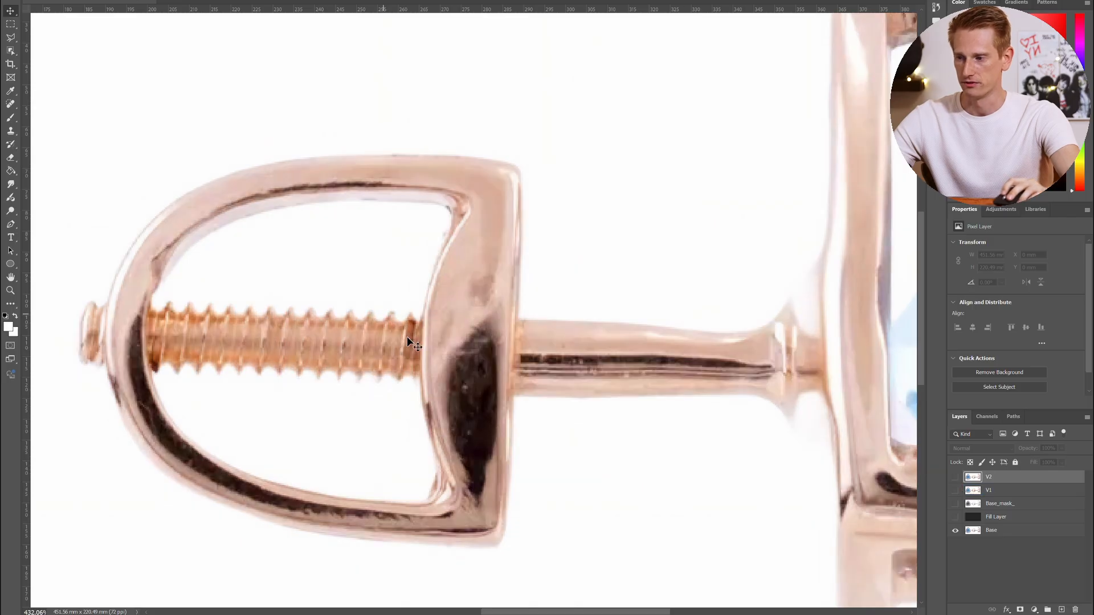
click(955, 491)
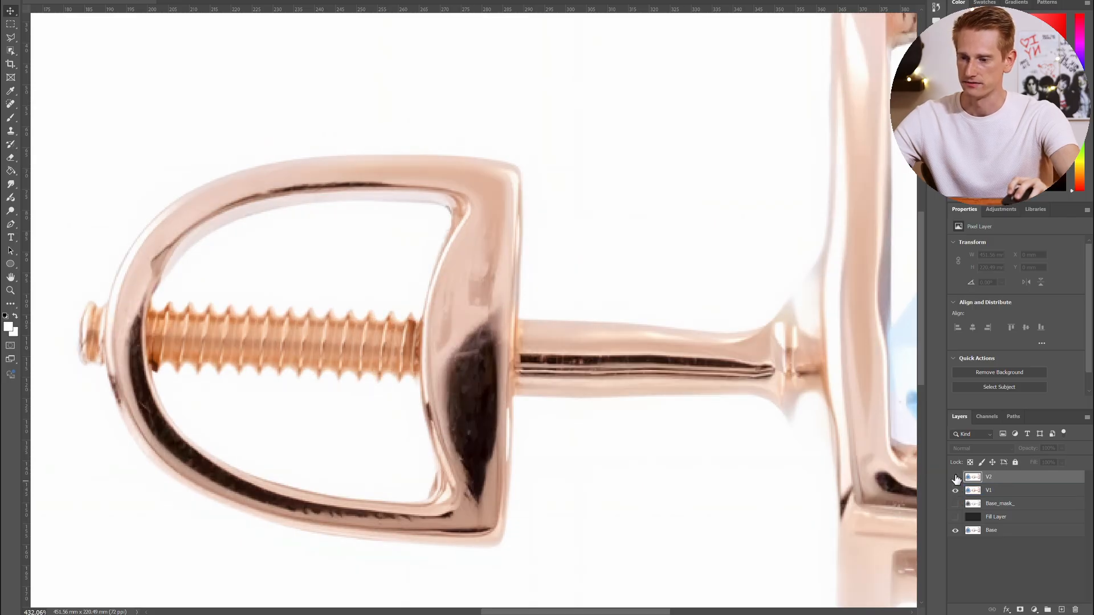
click(956, 491)
click(956, 492)
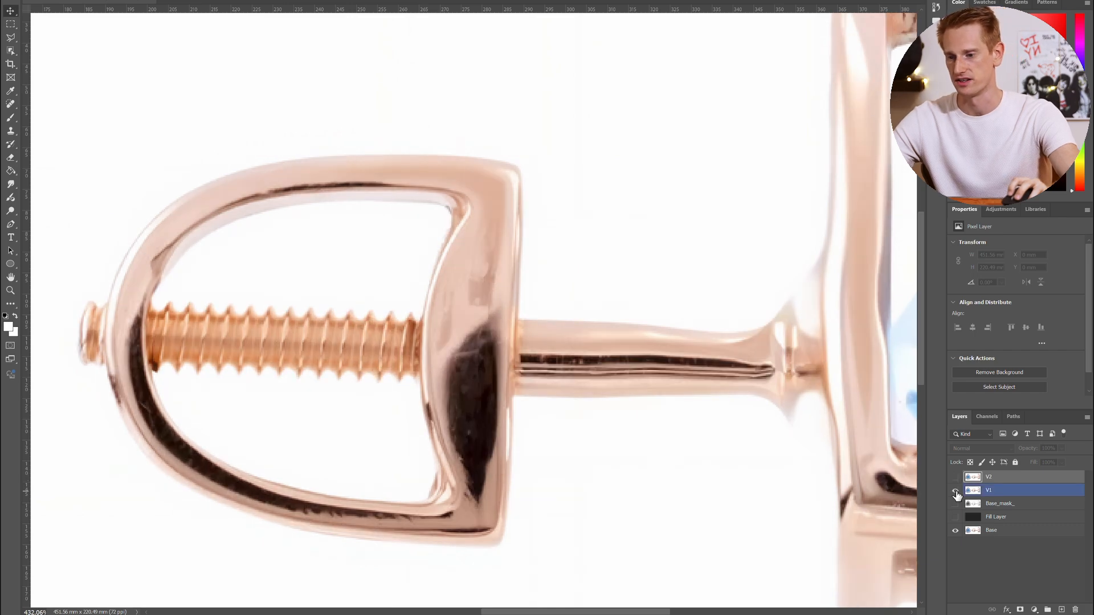
Show V2 briefly, hide V2 and V1, and inspect the screw back's lower edge and dark reflections on Base
click(956, 477)
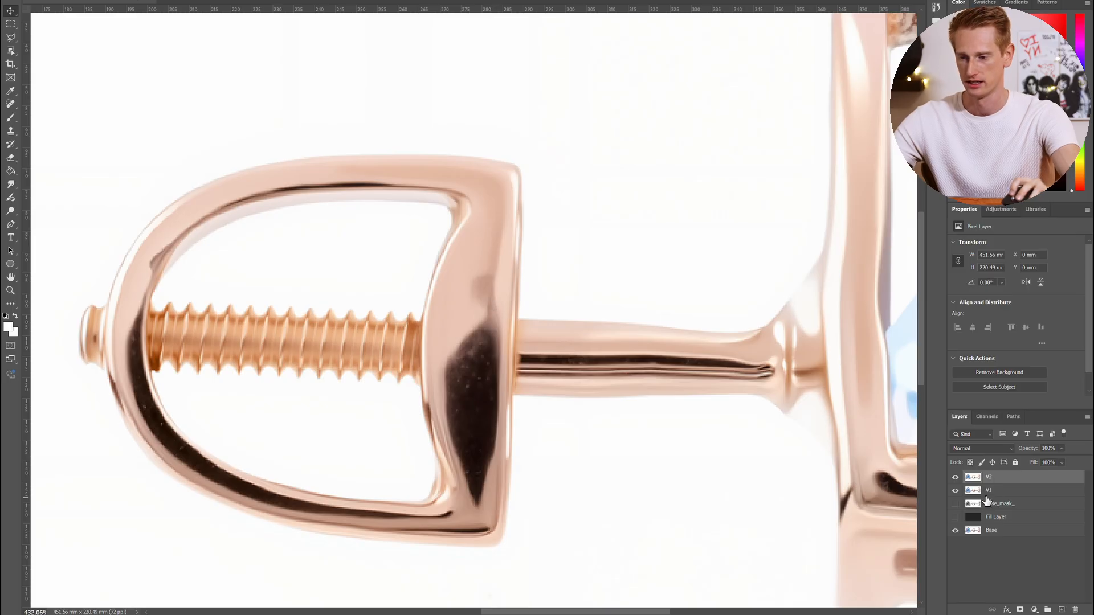
click(955, 478)
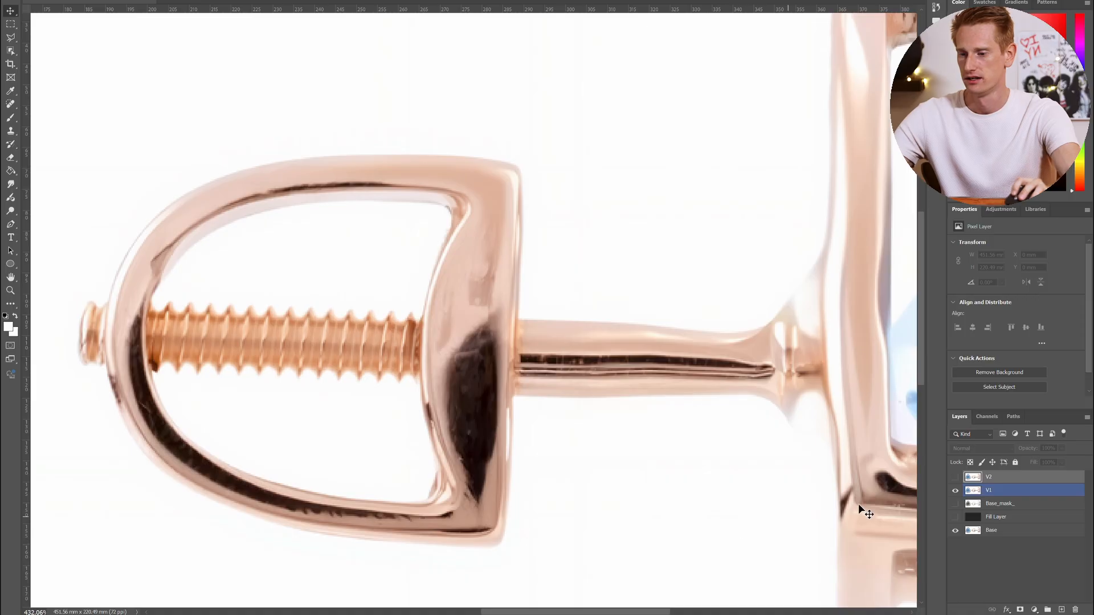
click(955, 490)
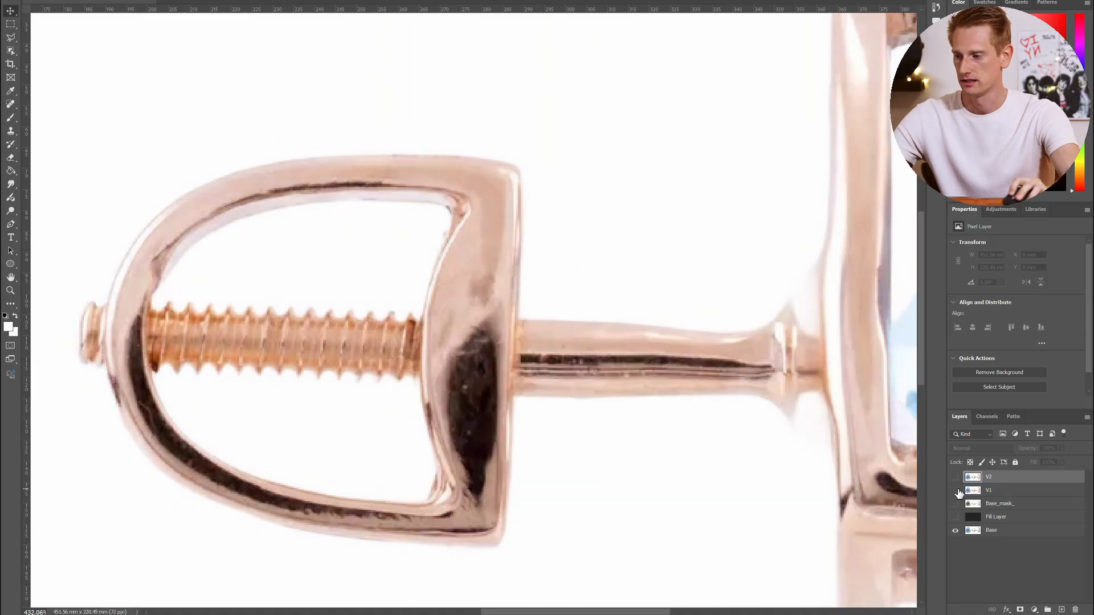
scroll(345, 516, up, 4)
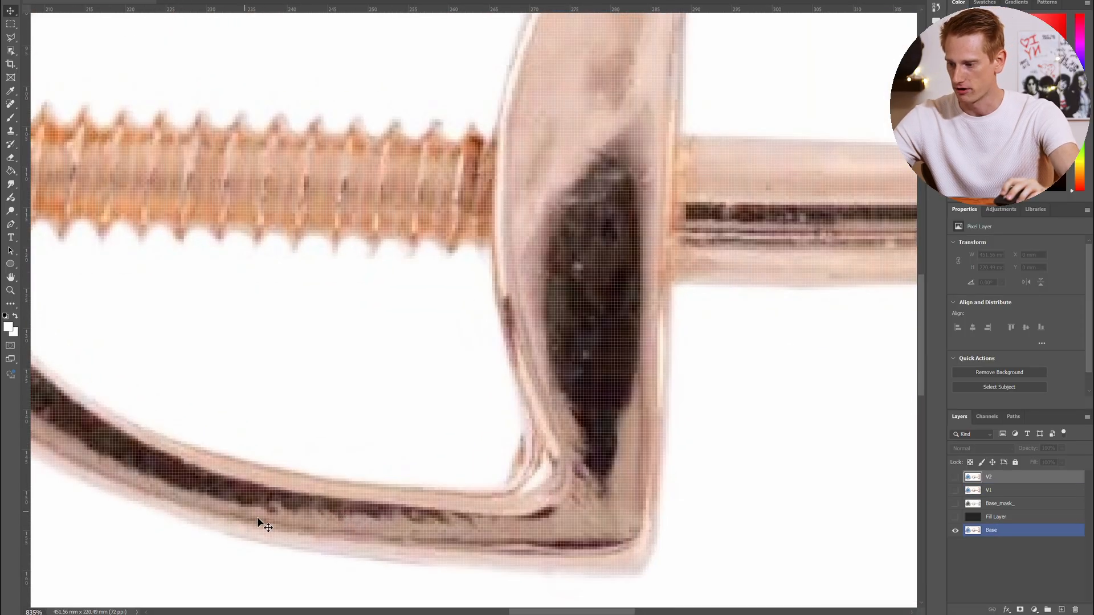
scroll(541, 504, down, 2)
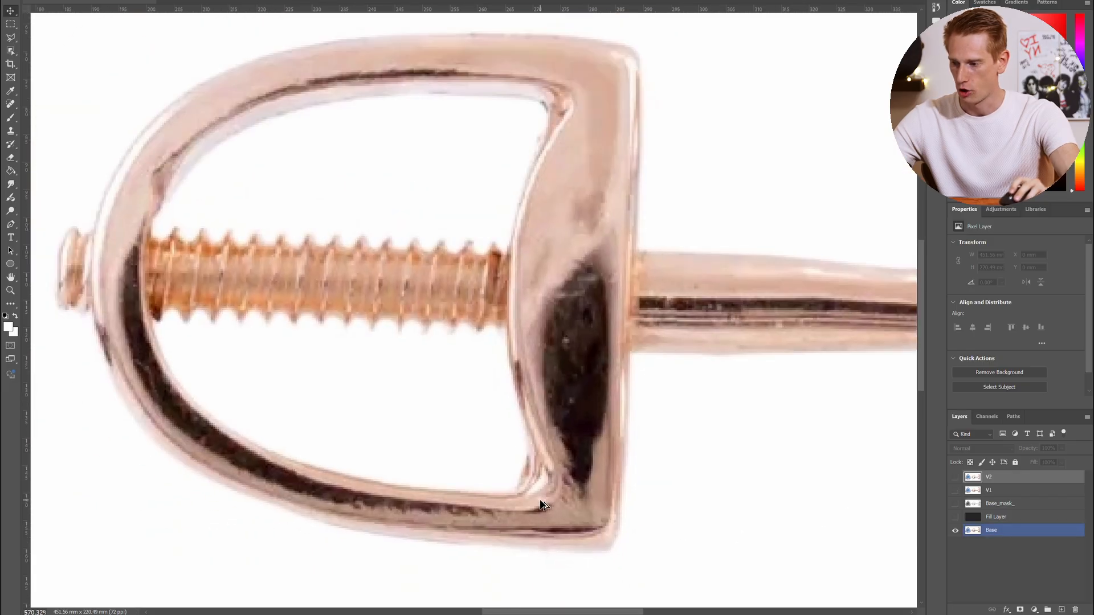
Make V1 and V2 visible one after the other to compare the metal finish of the screw back
click(971, 490)
click(955, 490)
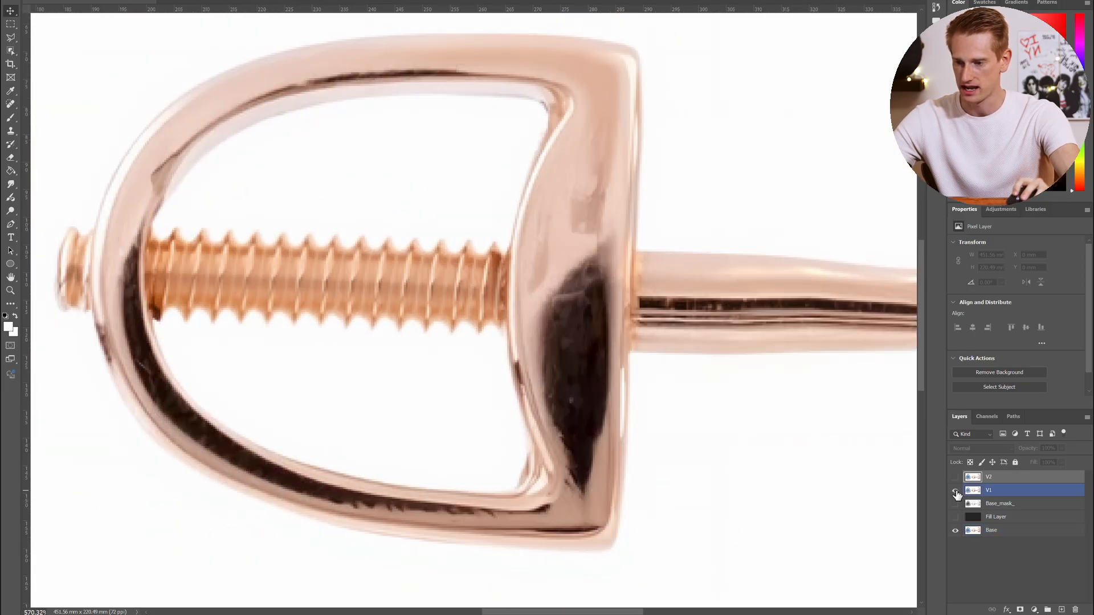
click(955, 478)
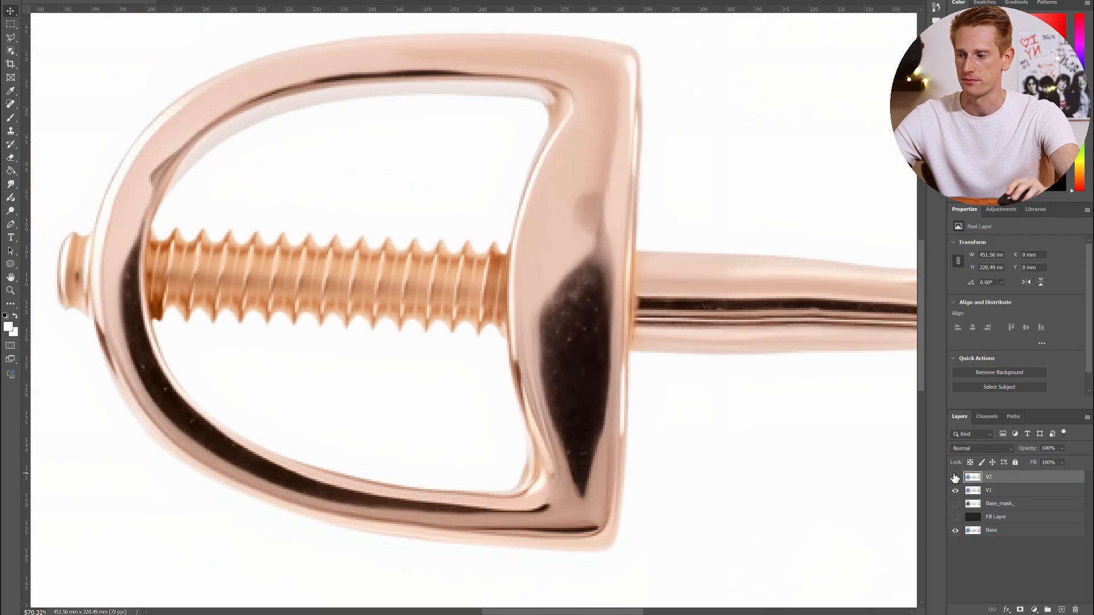
Inspect the screw back's dark reflection, the post and the side-view setting on the V2 layer
scroll(442, 501, down, 3)
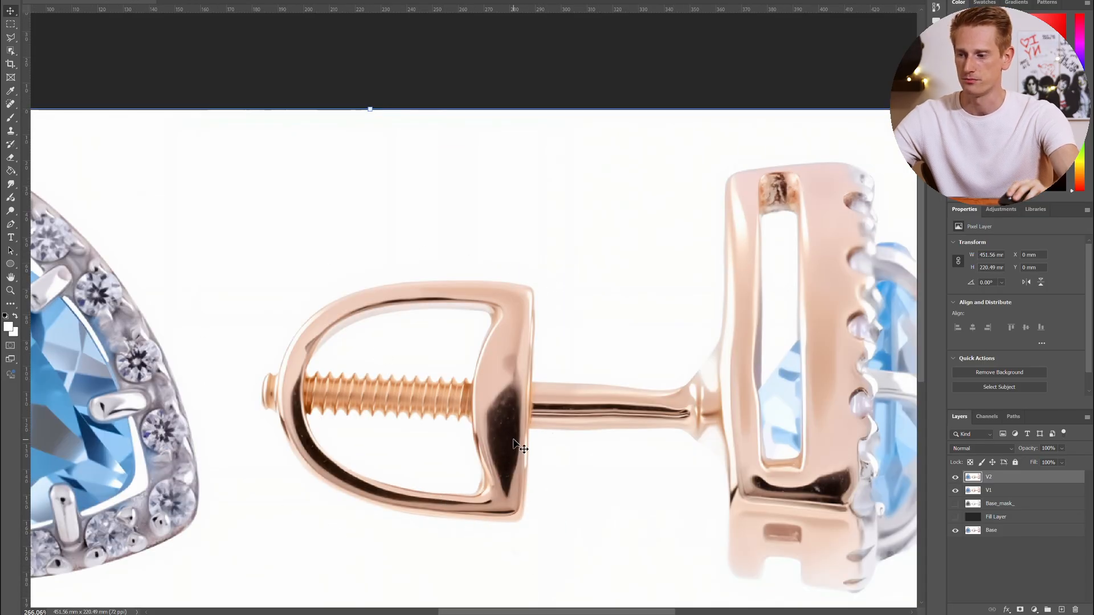
scroll(518, 442, up, 2)
scroll(508, 393, up, 2)
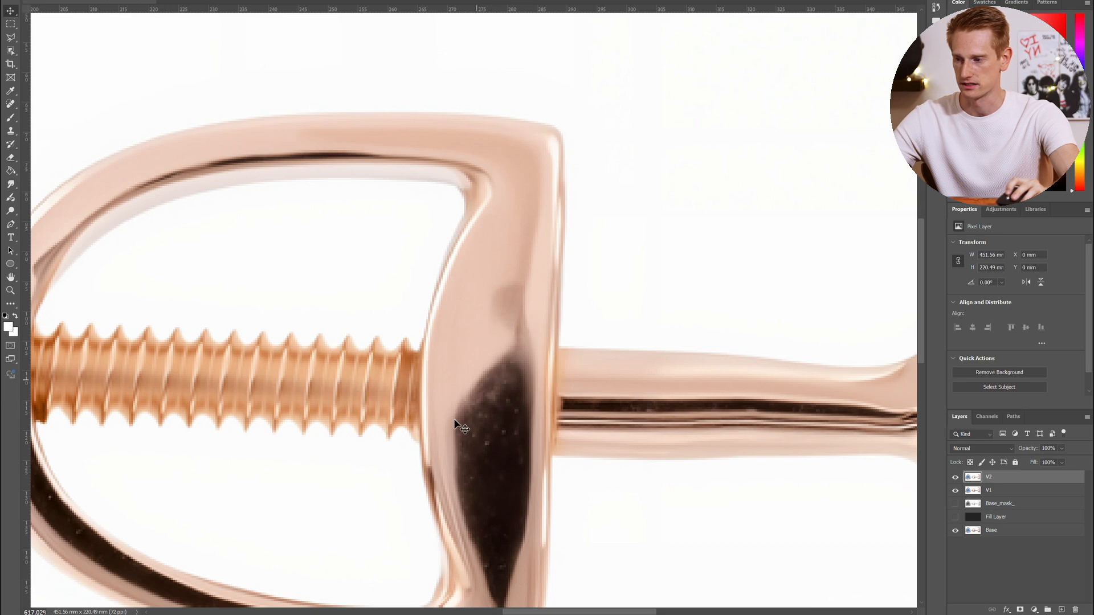
scroll(463, 450, down, 2)
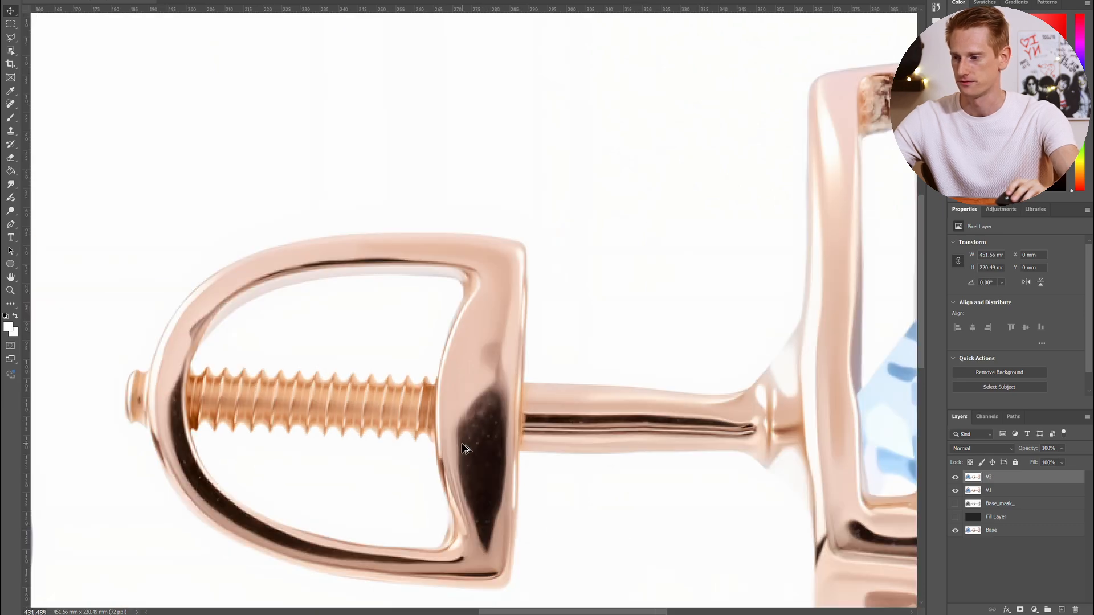
scroll(450, 453, down, 1)
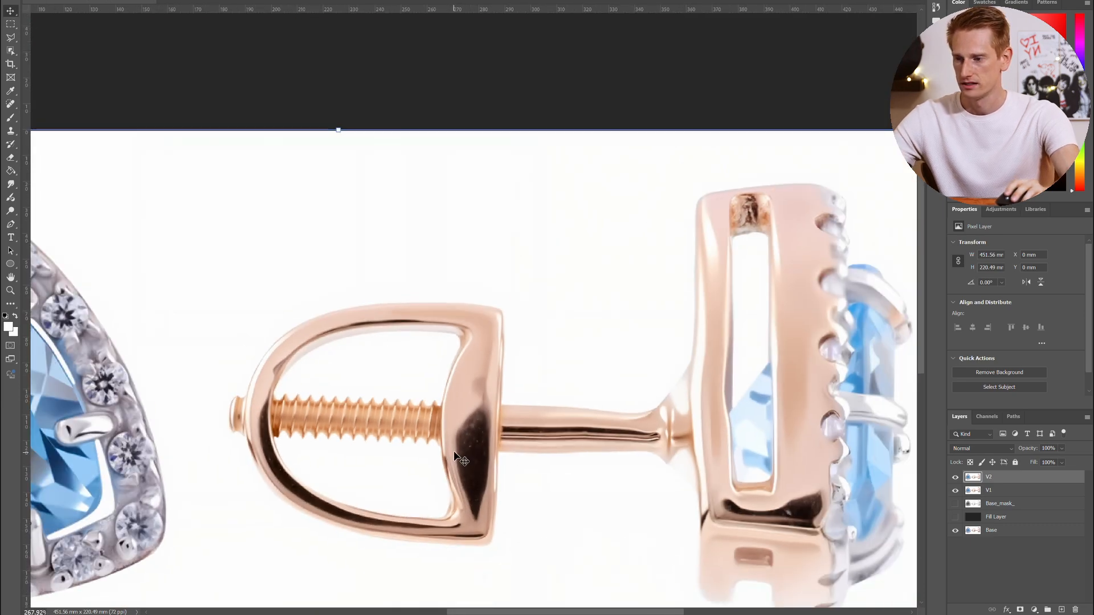
scroll(454, 449, down, 2)
scroll(453, 450, up, 2)
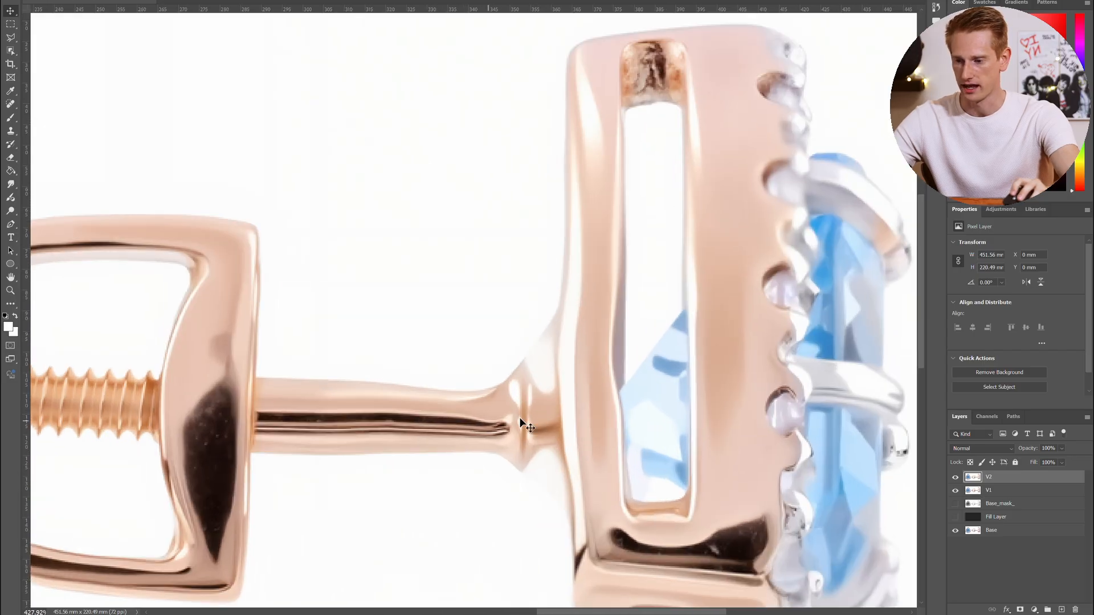
Hide V2 and V1 to check the post and setting on Base, and show V2 again with V1 off
click(956, 478)
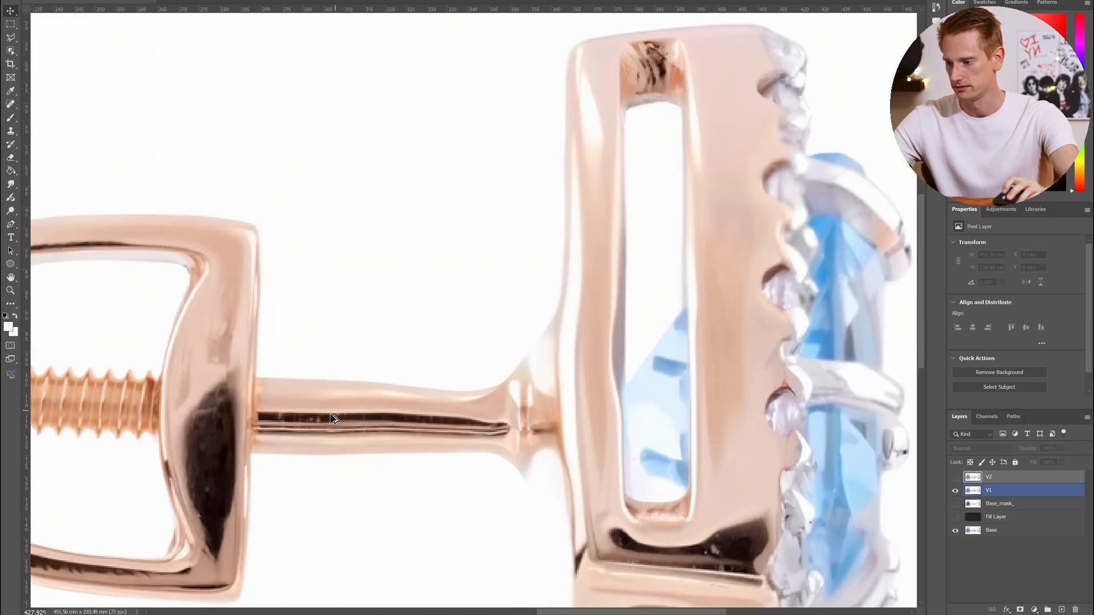
click(955, 490)
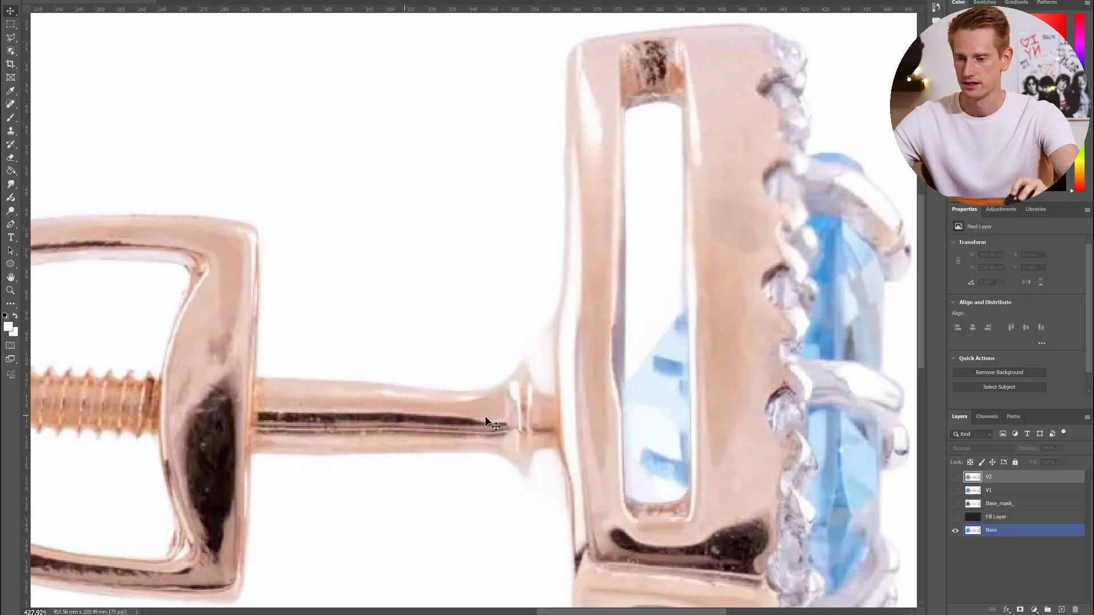
click(955, 477)
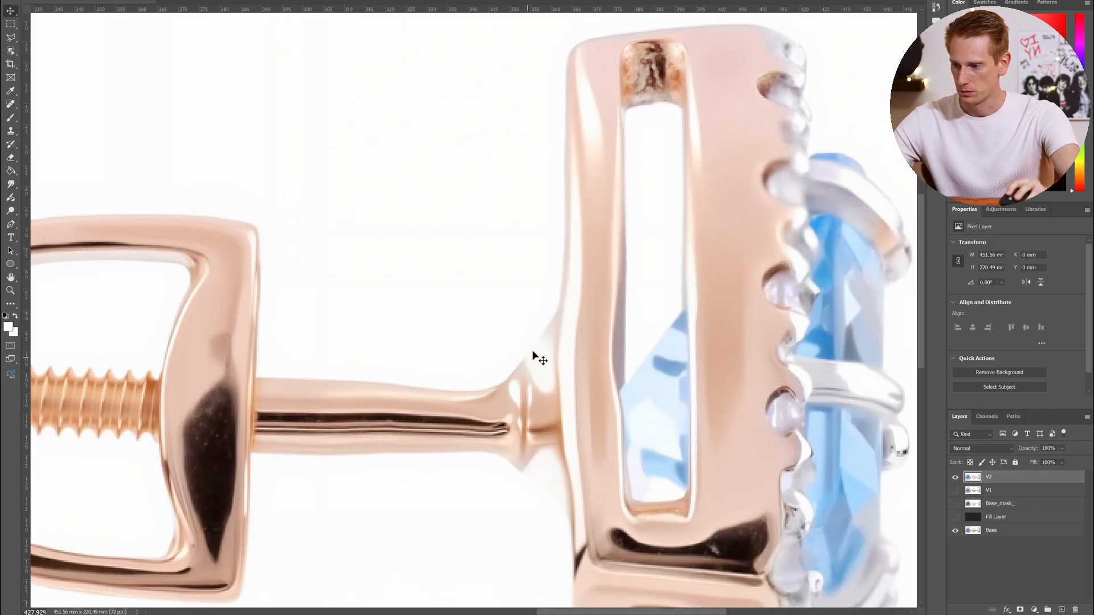
Inspect the joint between the post and the setting on V2, and hide V2 to reveal Base
scroll(550, 358, up, 2)
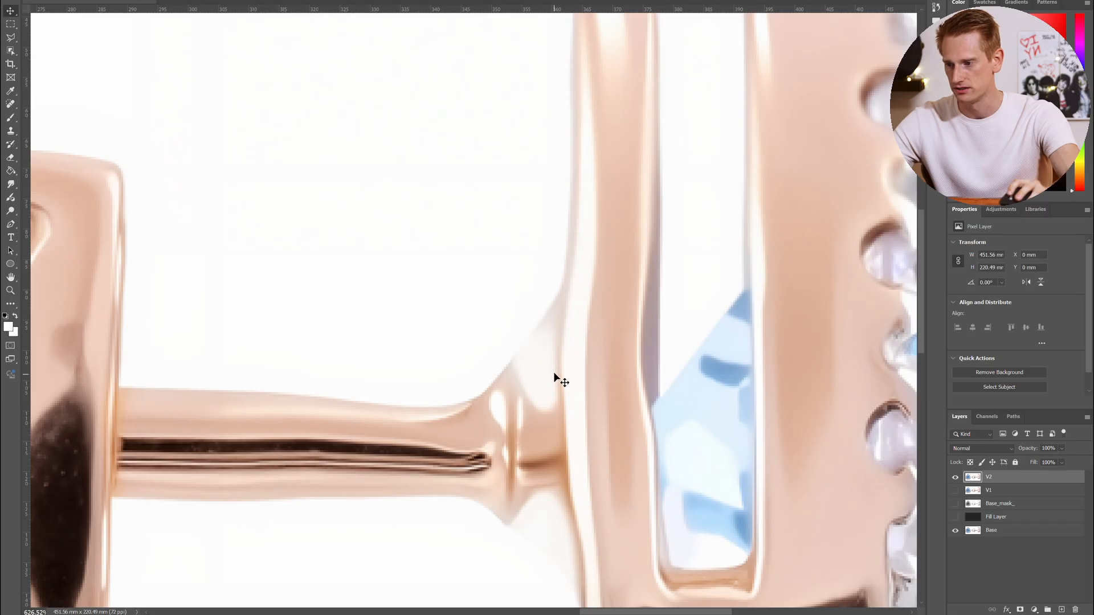
scroll(556, 394, down, 3)
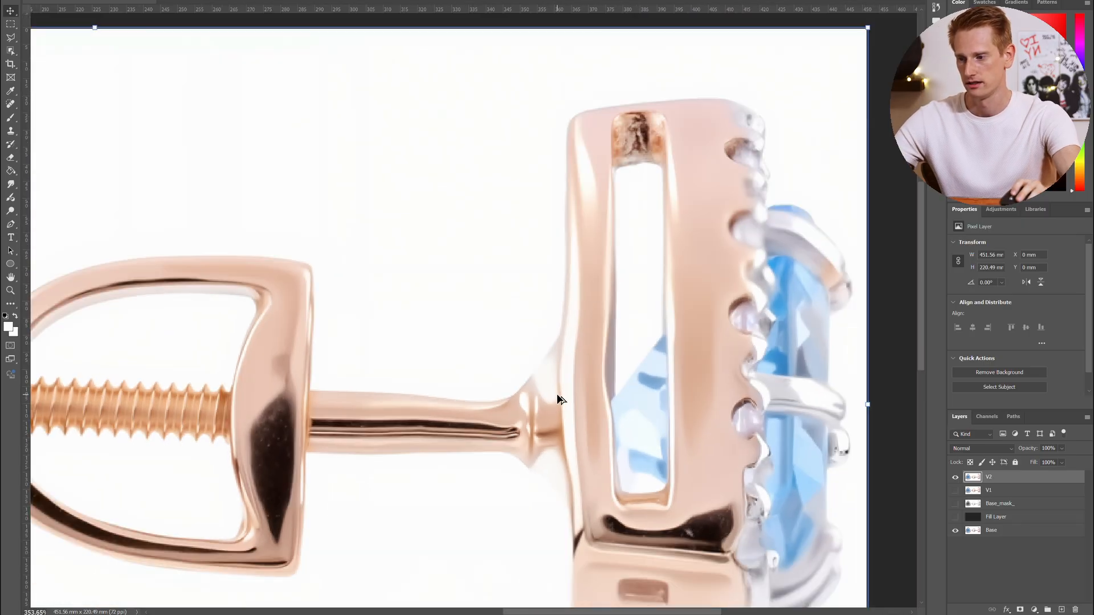
scroll(555, 394, down, 1)
click(955, 478)
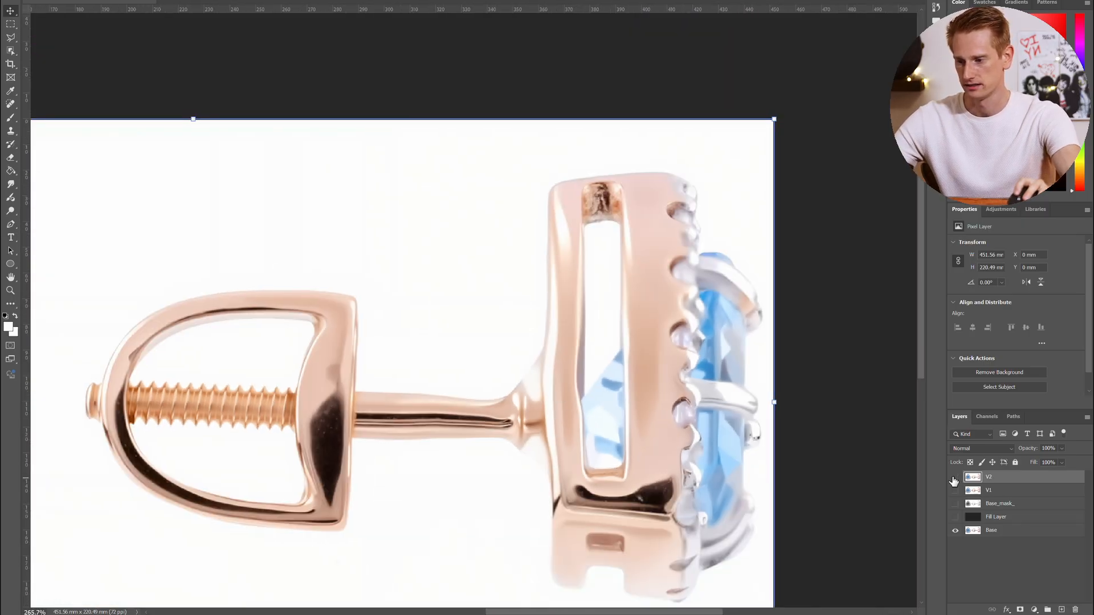
click(994, 530)
Examine the side-view setting, its long slot and the dark reflection near its lower edge on Base
scroll(611, 450, up, 1)
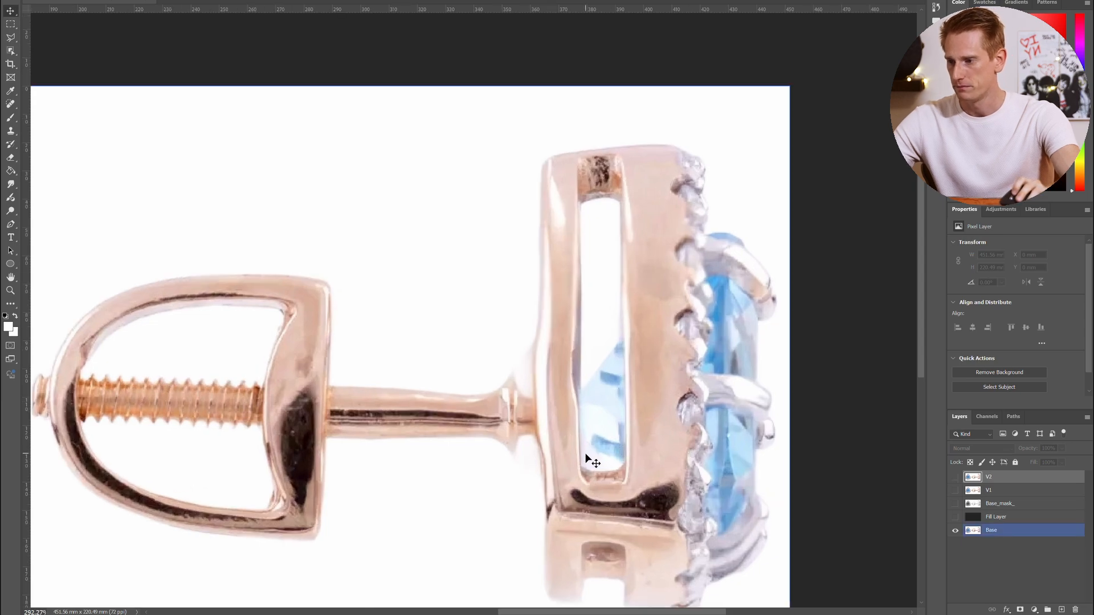
scroll(586, 454, up, 2)
scroll(591, 389, right, 2)
scroll(591, 388, down, 2)
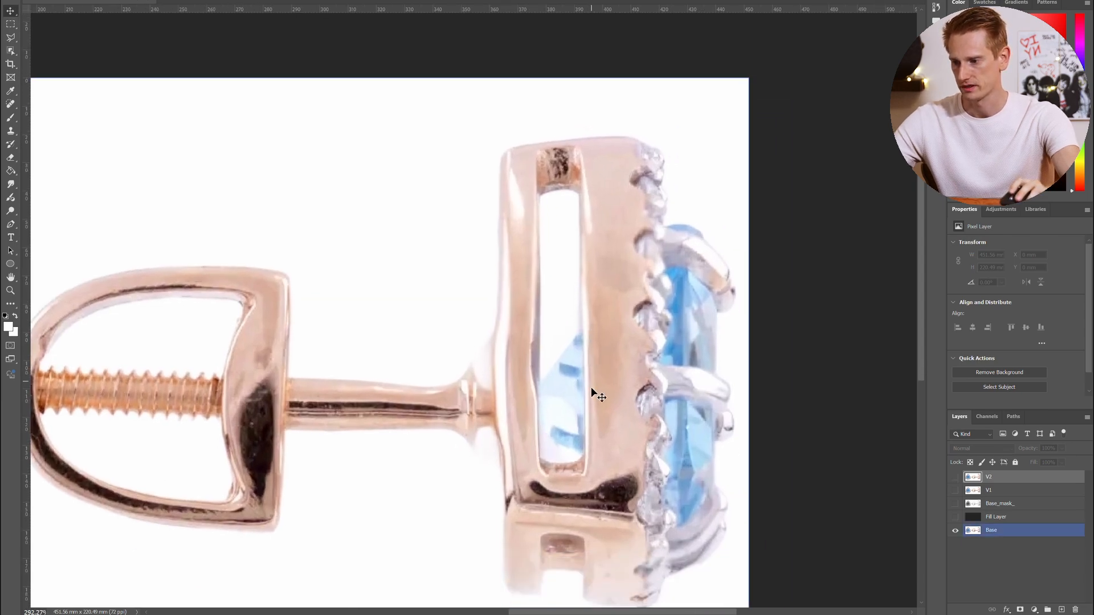
scroll(591, 388, down, 2)
scroll(603, 436, up, 1)
scroll(608, 435, down, 4)
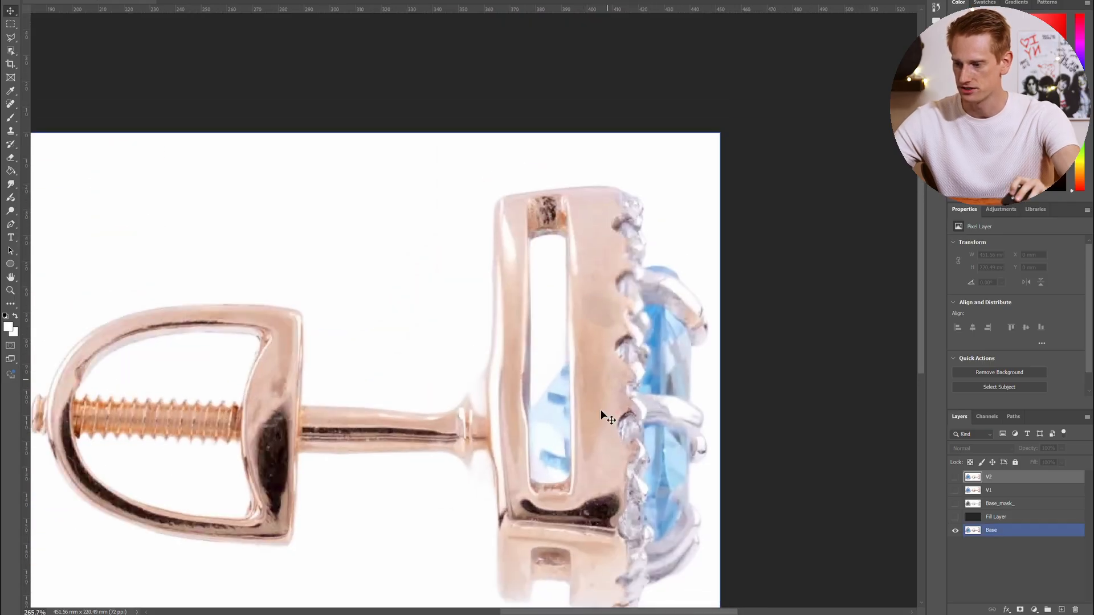
scroll(593, 482, down, 1)
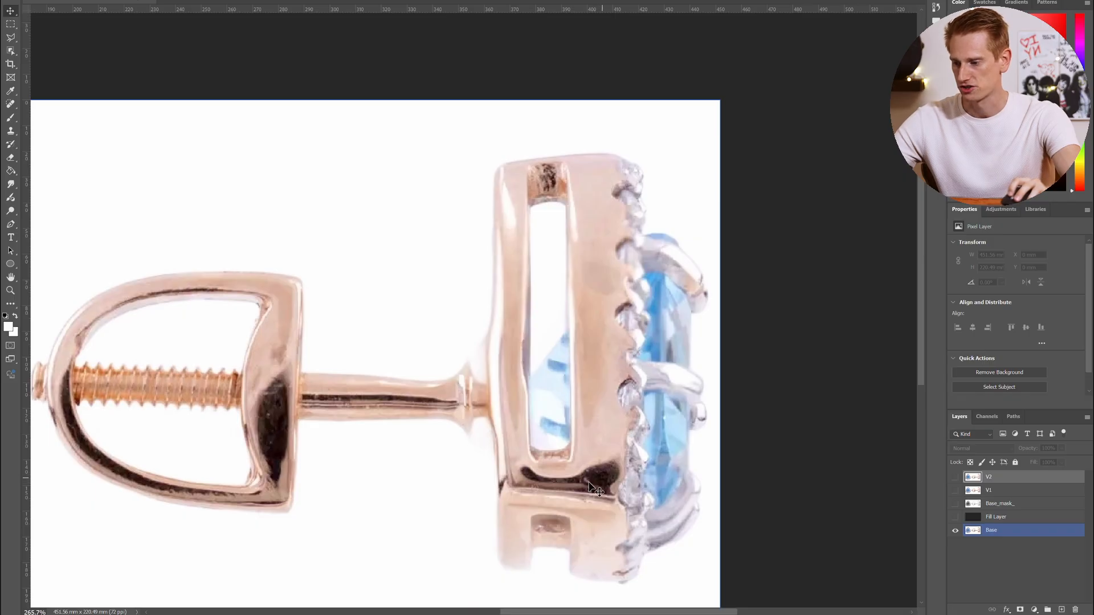
Show V2 again and inspect the side-view setting up to the recess above its slot
click(955, 478)
scroll(593, 356, up, 4)
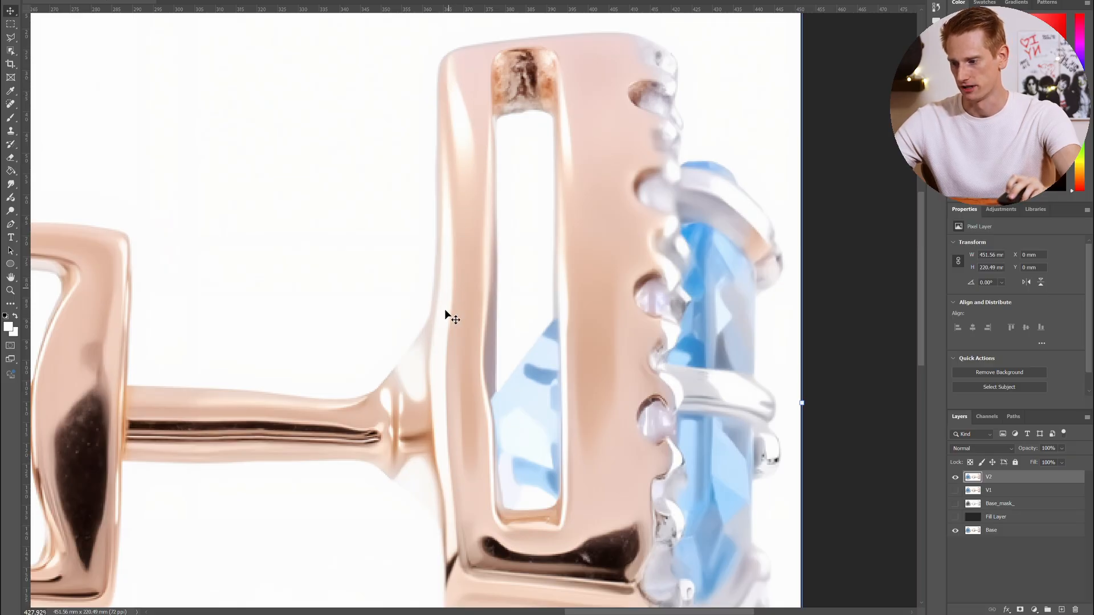
scroll(476, 334, up, 2)
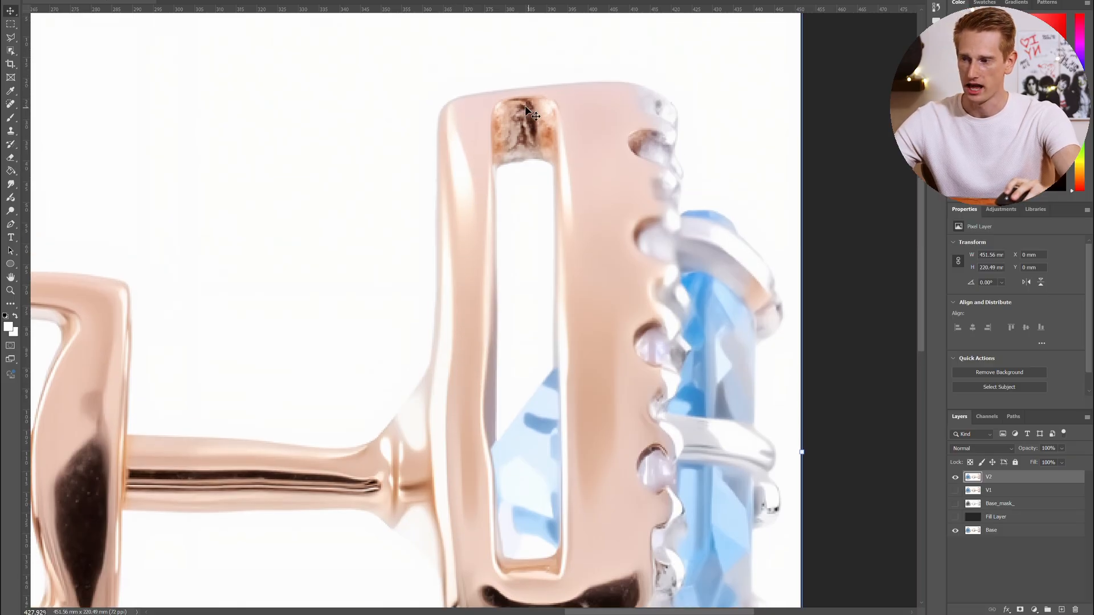
Switch between Base, V1 and V2 to compare the recess above the setting's slot, ending with V2 visible
click(955, 477)
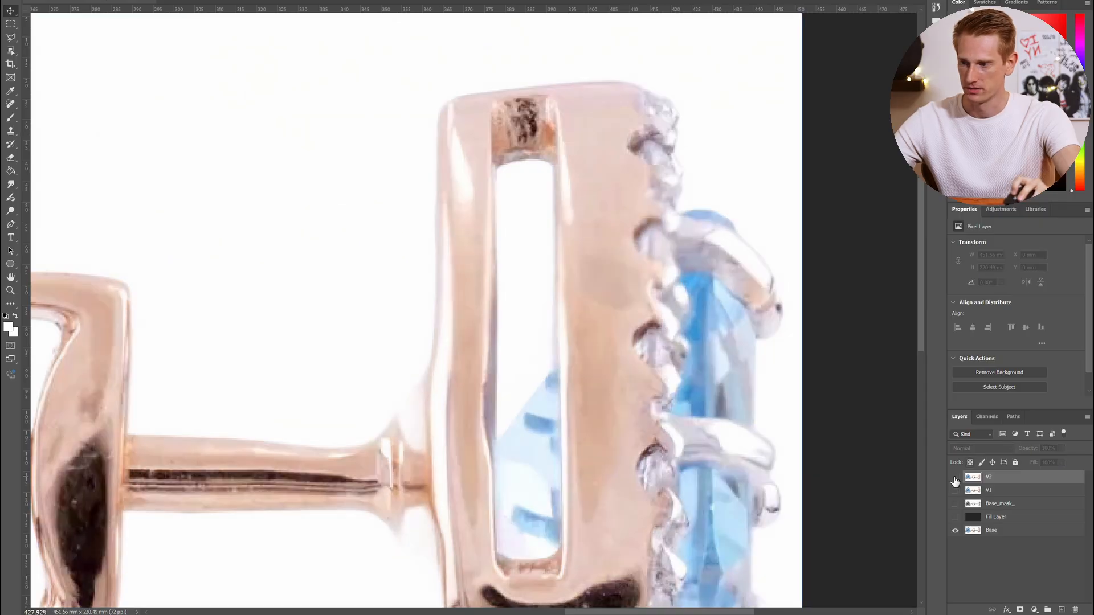
click(954, 491)
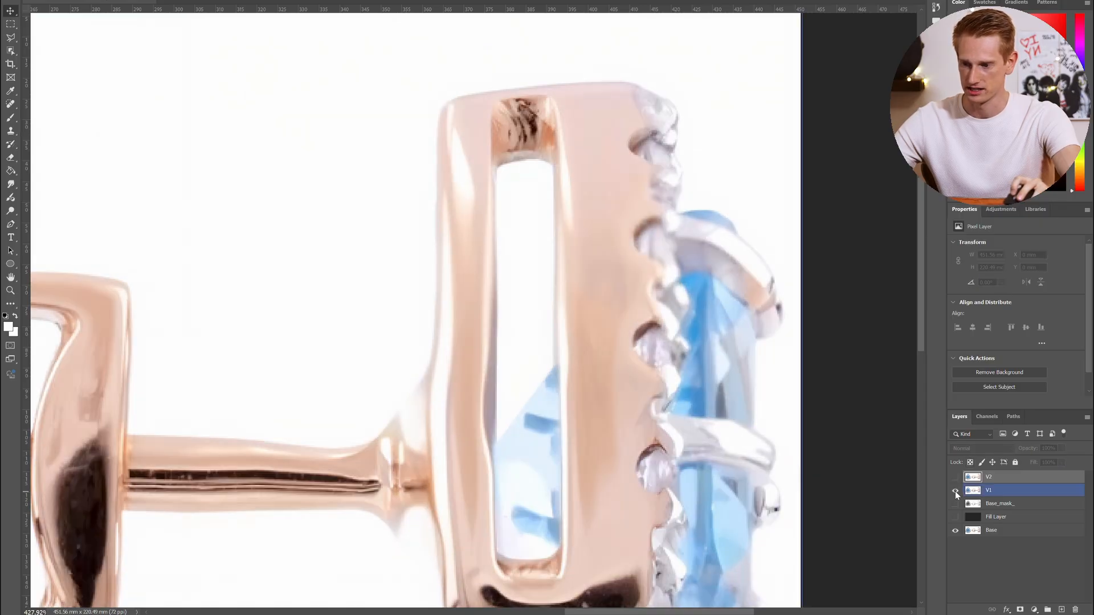
click(954, 477)
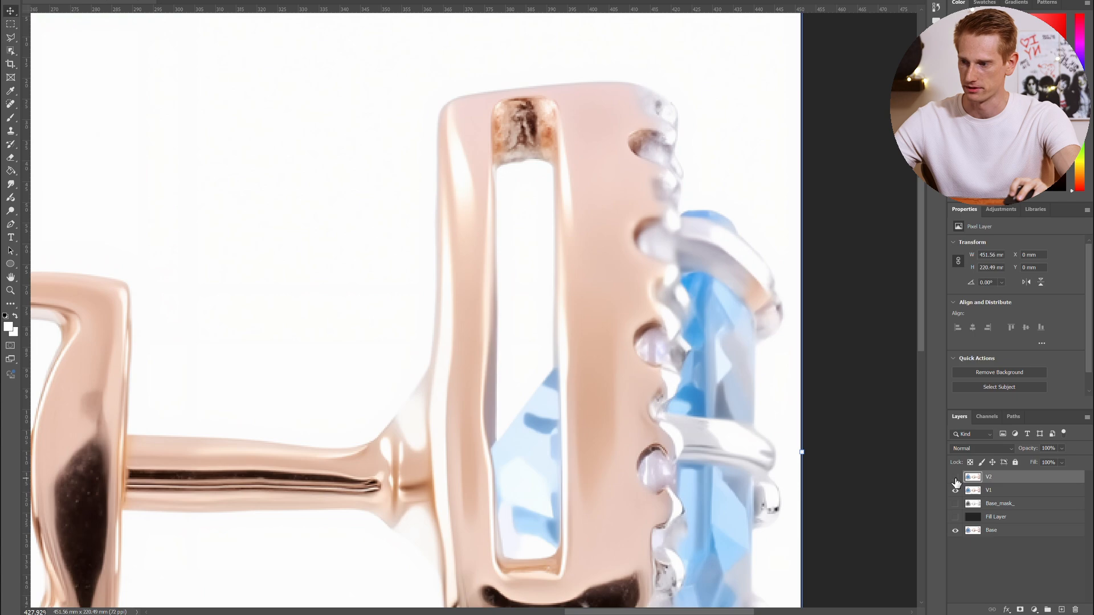
click(955, 479)
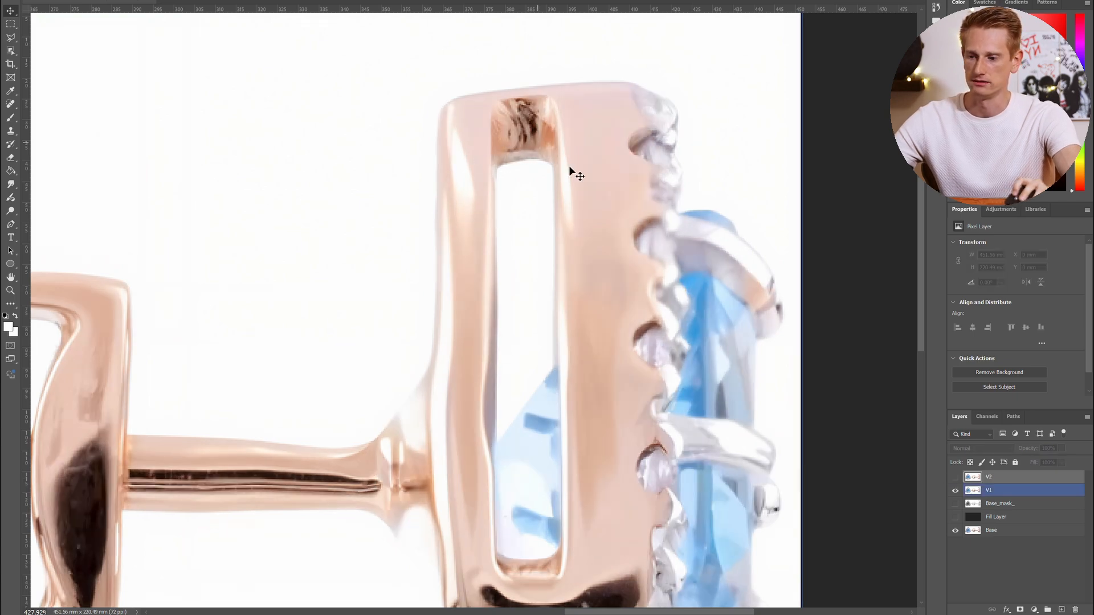
click(954, 477)
Hide V1 and toggle V2 off and on to compare the small cutout in the setting's lower part with Base
scroll(609, 357, down, 5)
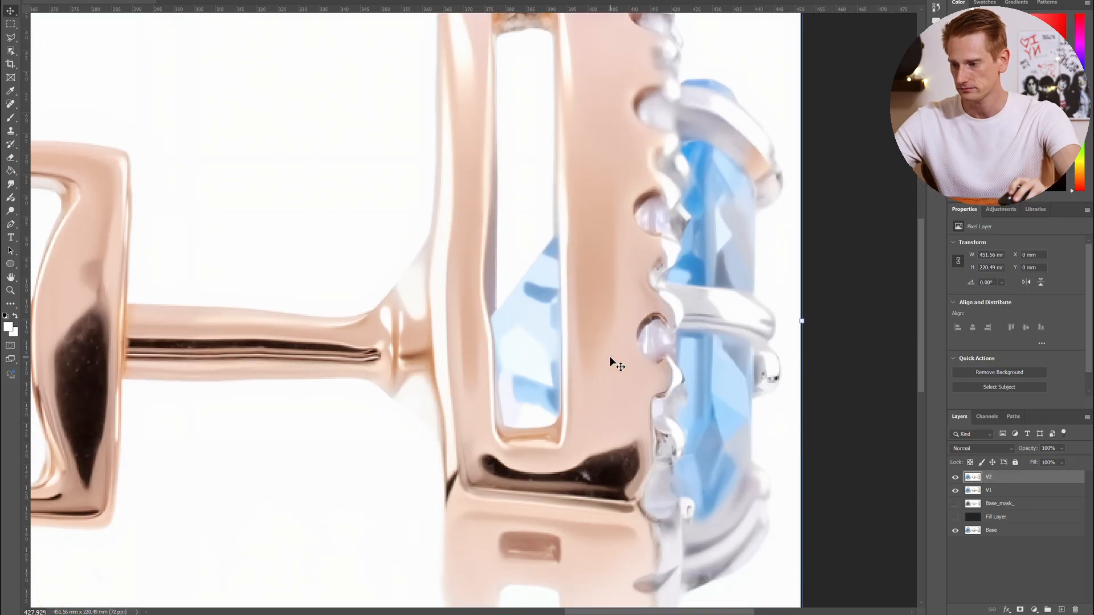
scroll(609, 356, down, 4)
click(955, 479)
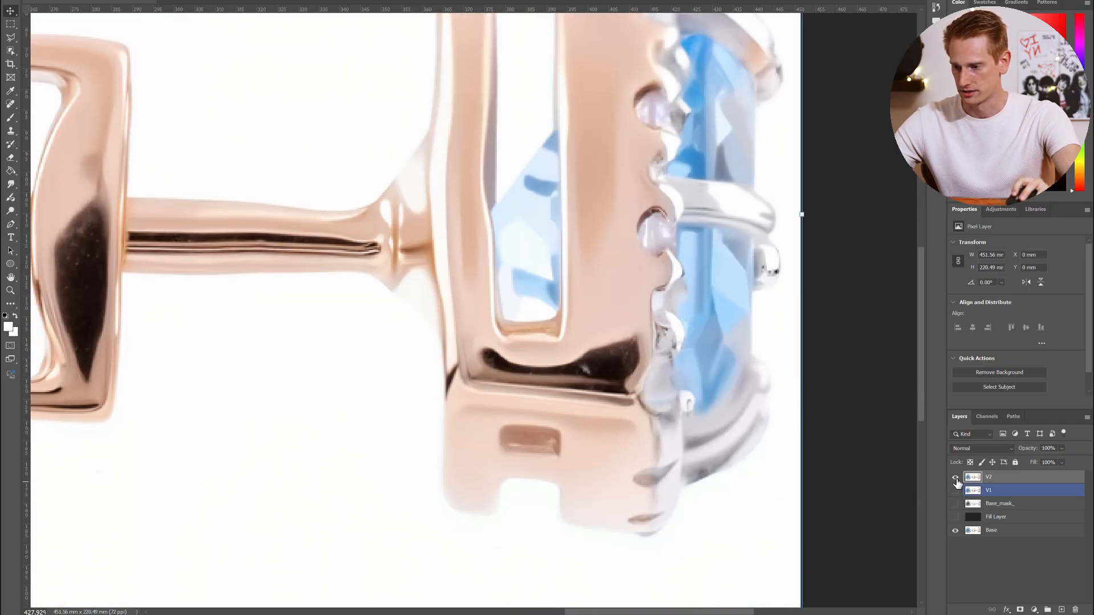
click(955, 477)
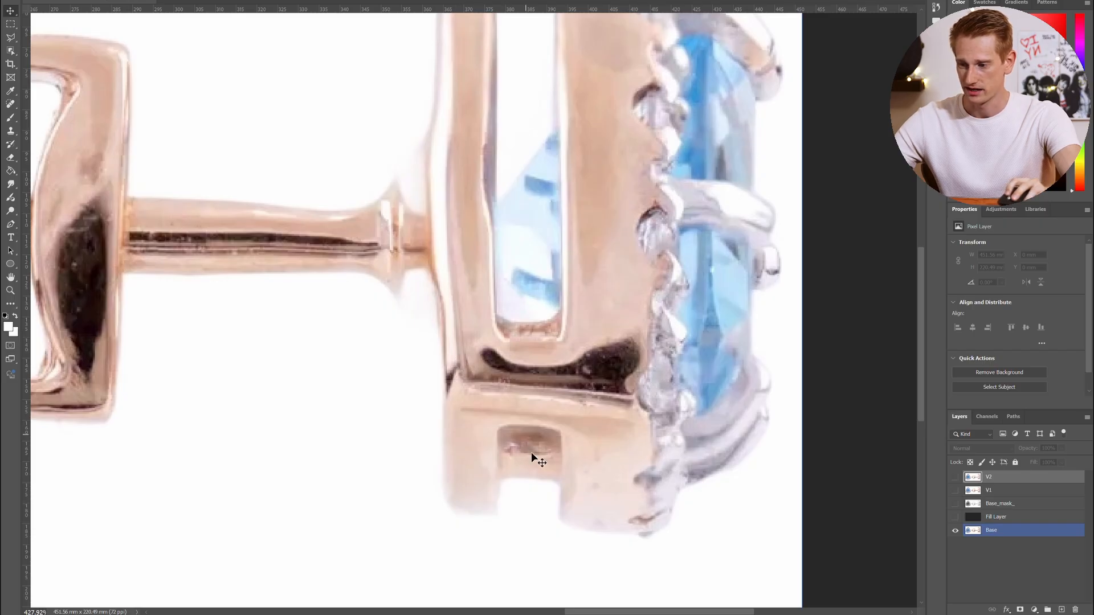
click(955, 477)
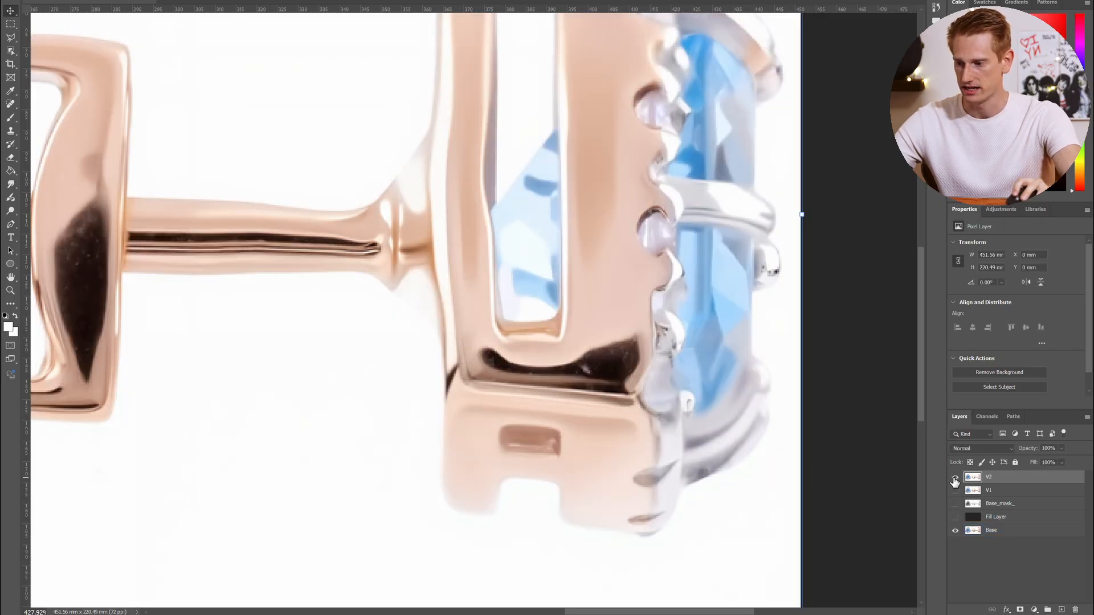
scroll(496, 458, up, 2)
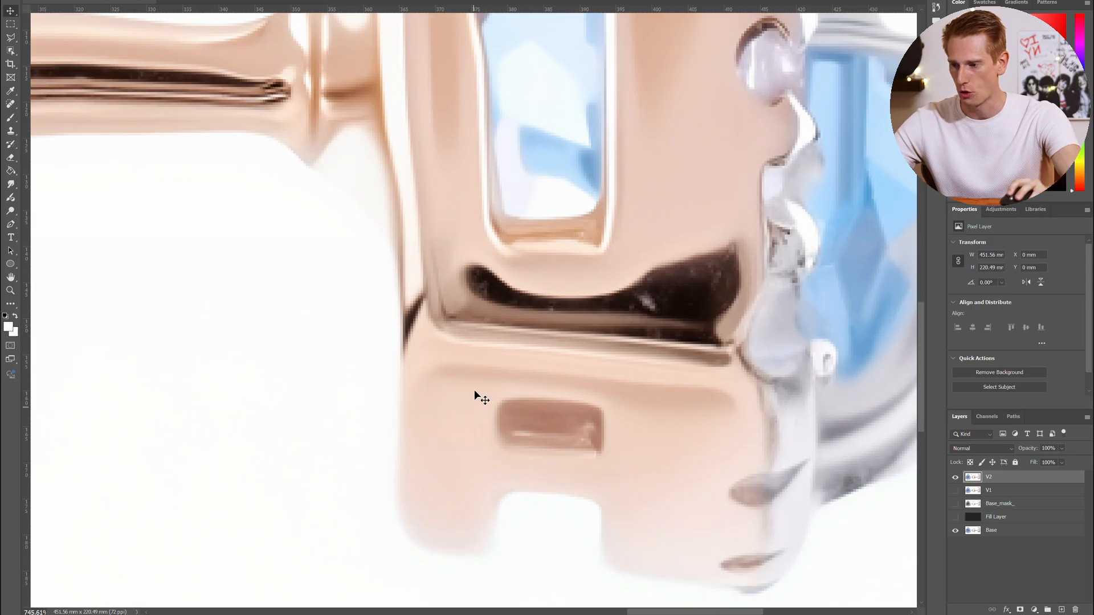
scroll(605, 449, down, 2)
scroll(605, 450, down, 2)
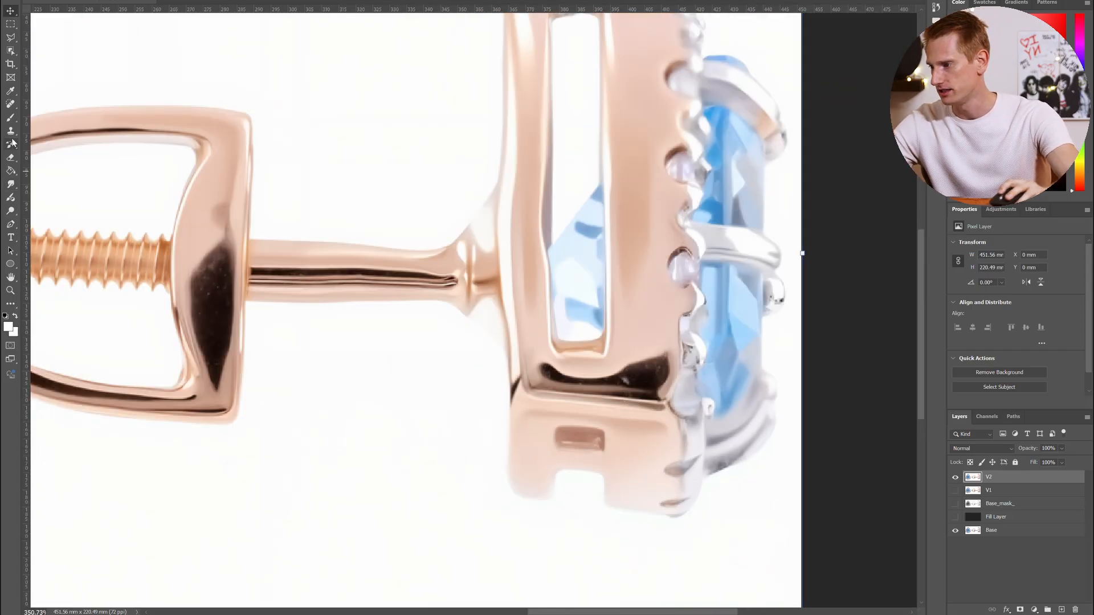
Remove the light specks from the dark reflection near the setting's lower edge on V2, using a small Spot Healing Brush
right_click(11, 104)
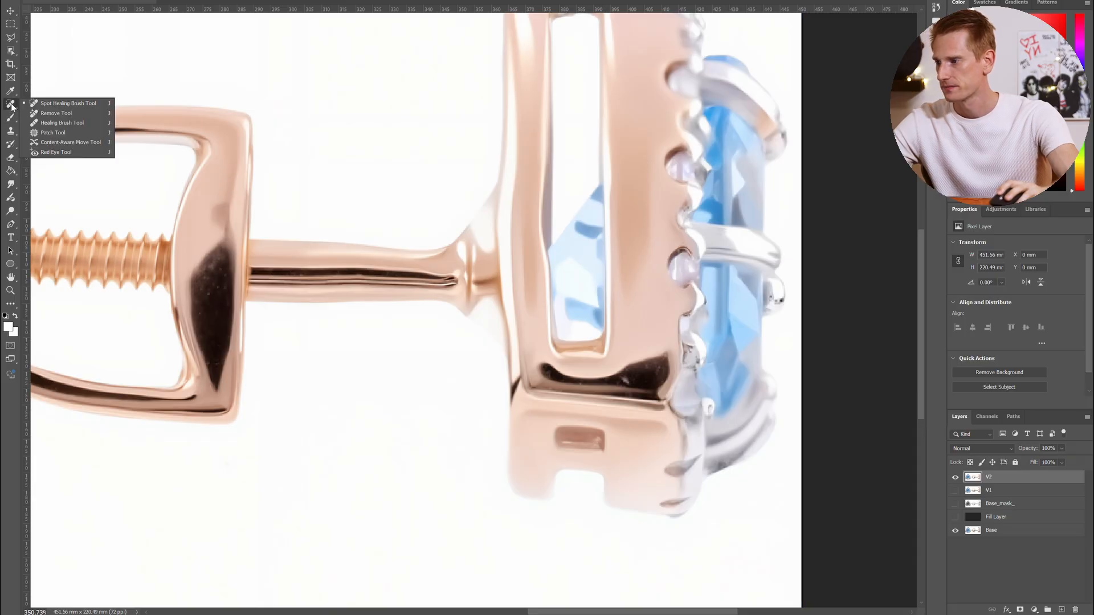
click(68, 106)
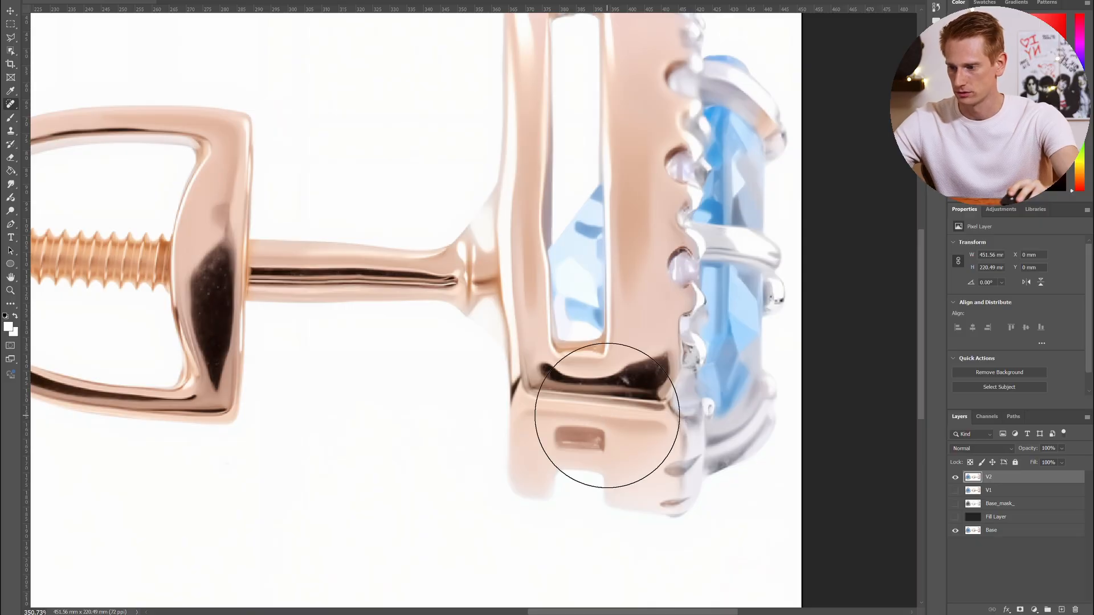
key(Caps_Lock)
key(bracketleft)
key(bracketleft)
key(bracketleft)
key(bracketleft)
key(bracketleft)
key(bracketleft)
key(bracketleft)
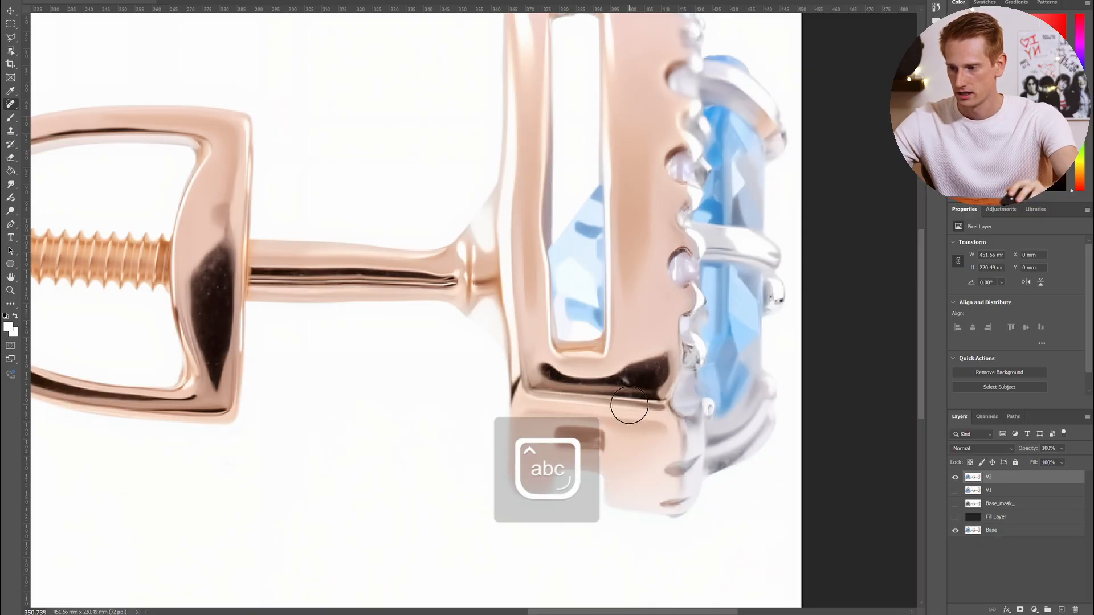
key(bracketleft)
key(bracketleft)
key(bracketleft)
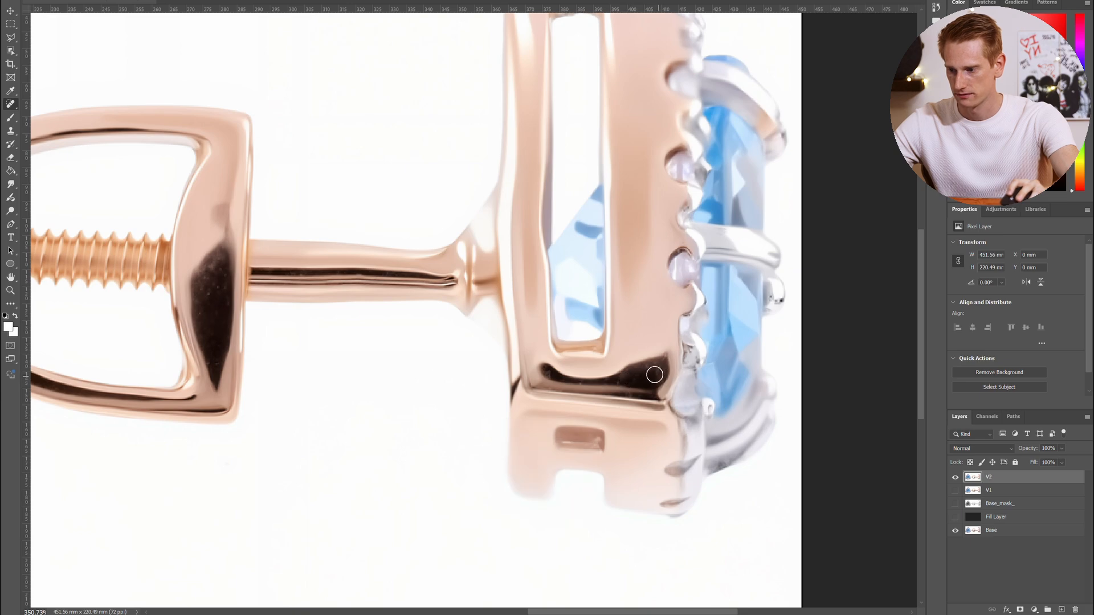
scroll(644, 378, up, 3)
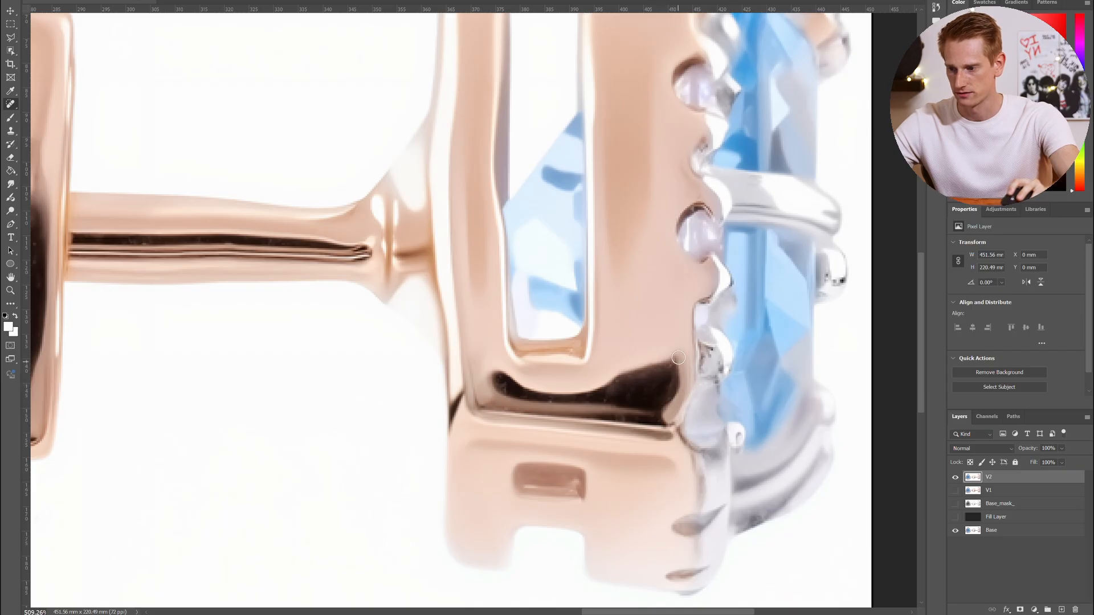
Retouch the faint smudge above the dark reflection on the screw back with a resized Spot Healing Brush
scroll(632, 423, down, 4)
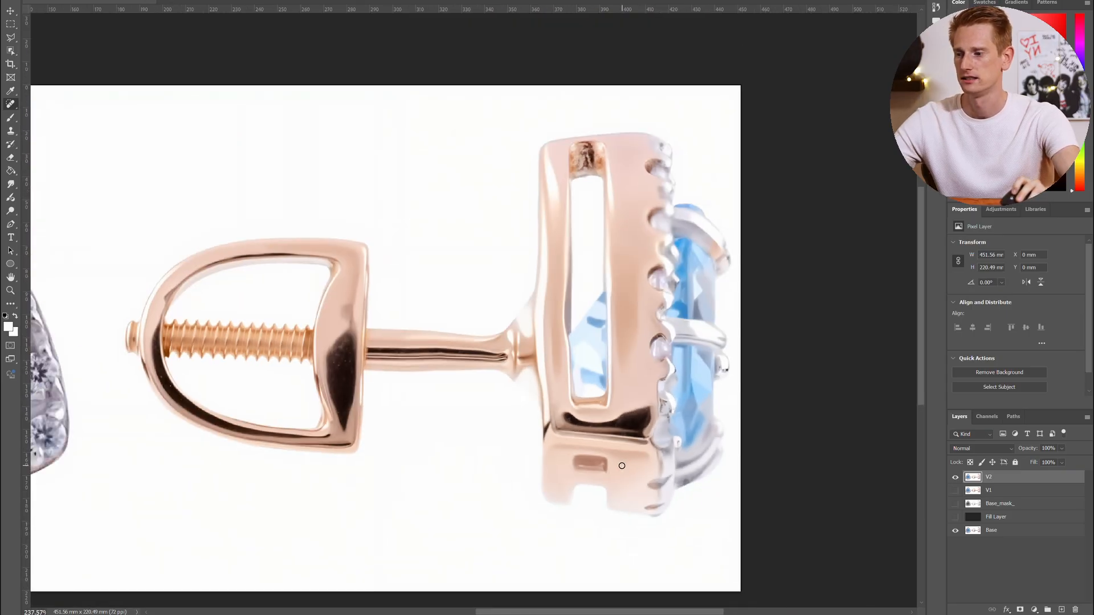
scroll(606, 499, down, 1)
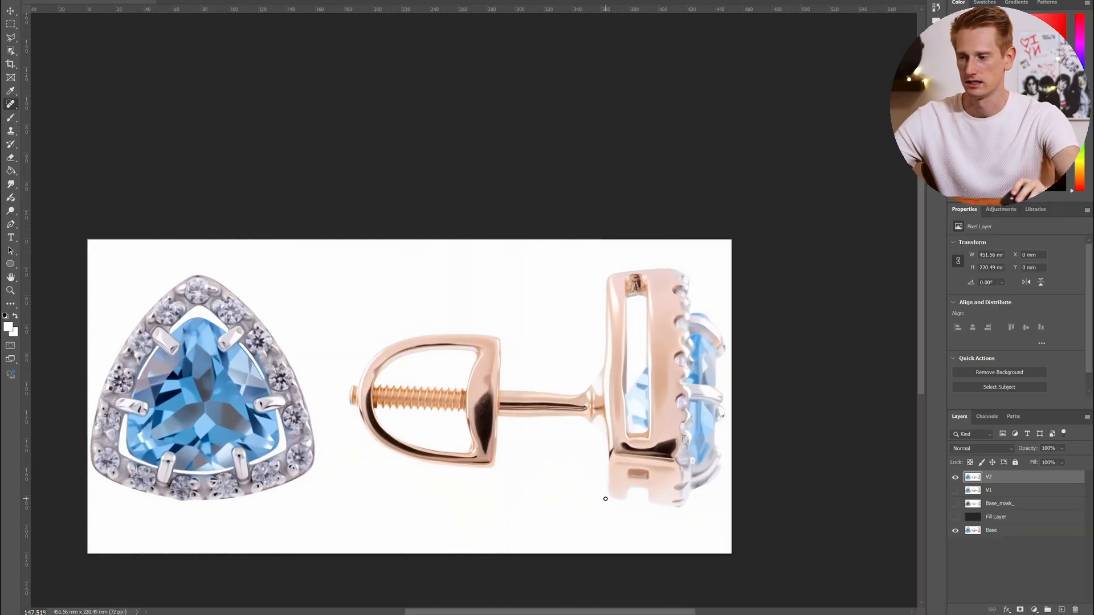
scroll(481, 393, up, 4)
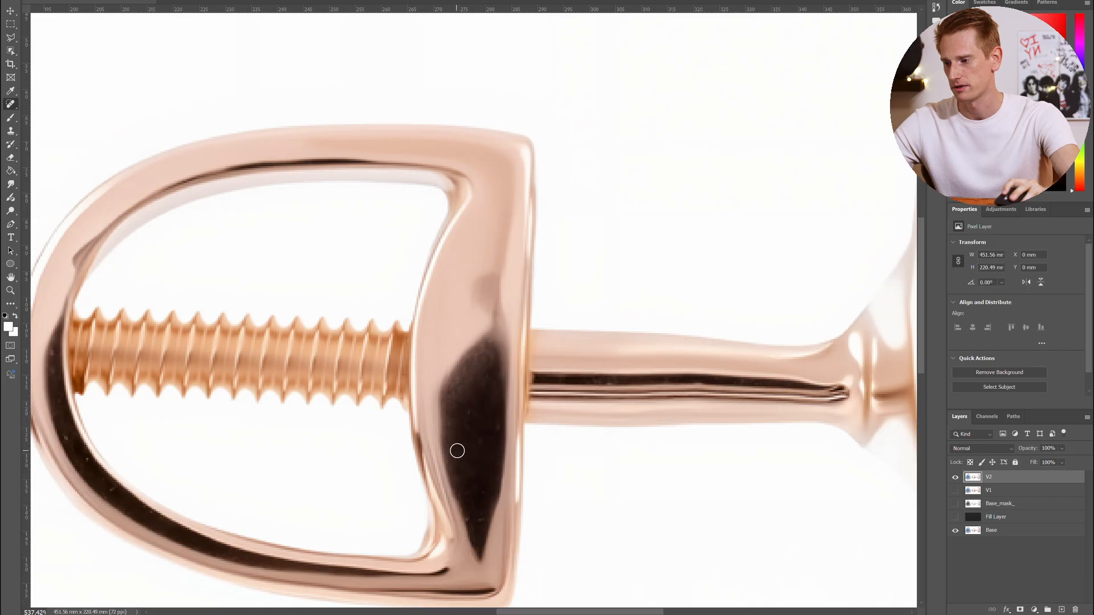
scroll(459, 418, down, 2)
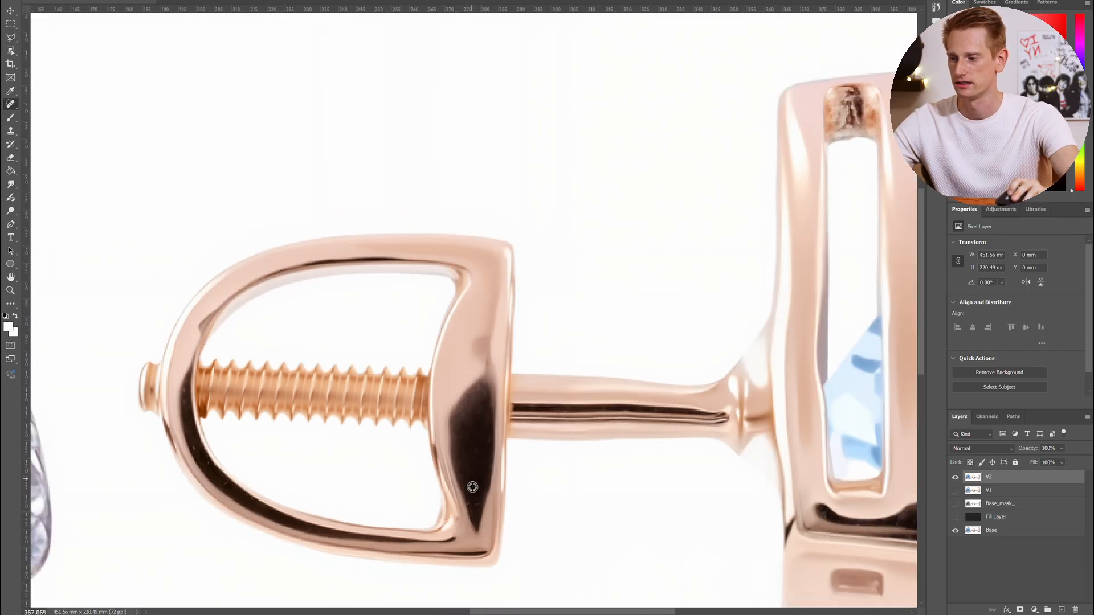
scroll(472, 487, down, 2)
scroll(474, 398, up, 4)
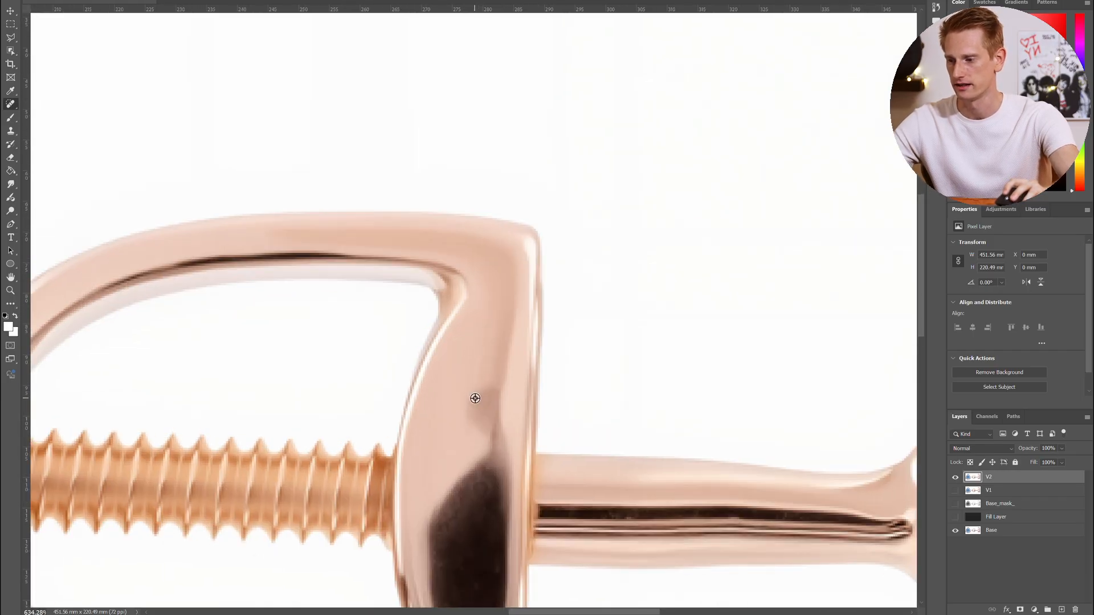
key(bracketright)
key(bracketright)
key(bracketright)
key(bracketright)
key(bracketright)
key(bracketright)
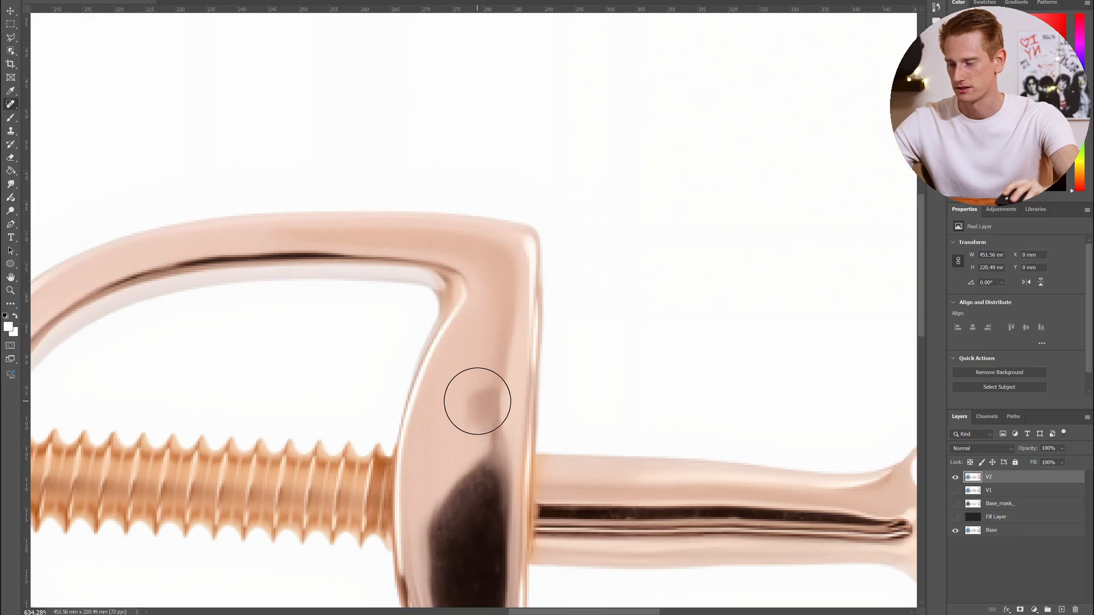
key(bracketleft)
key(bracketleft)
key(bracketleft)
key(bracketleft)
key(bracketleft)
key(bracketleft)
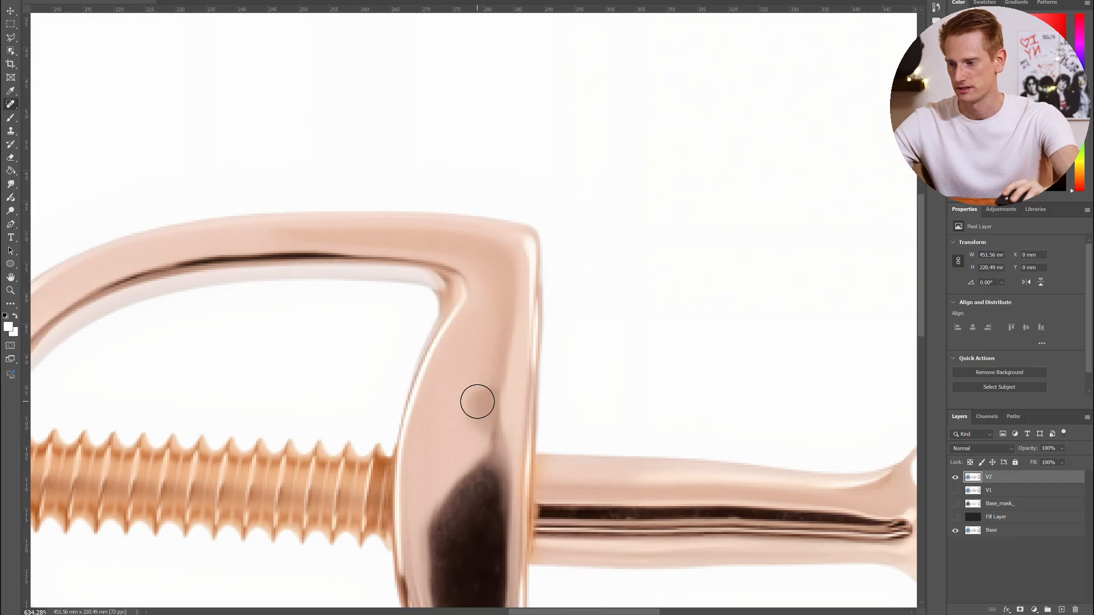
drag(478, 402, 473, 424)
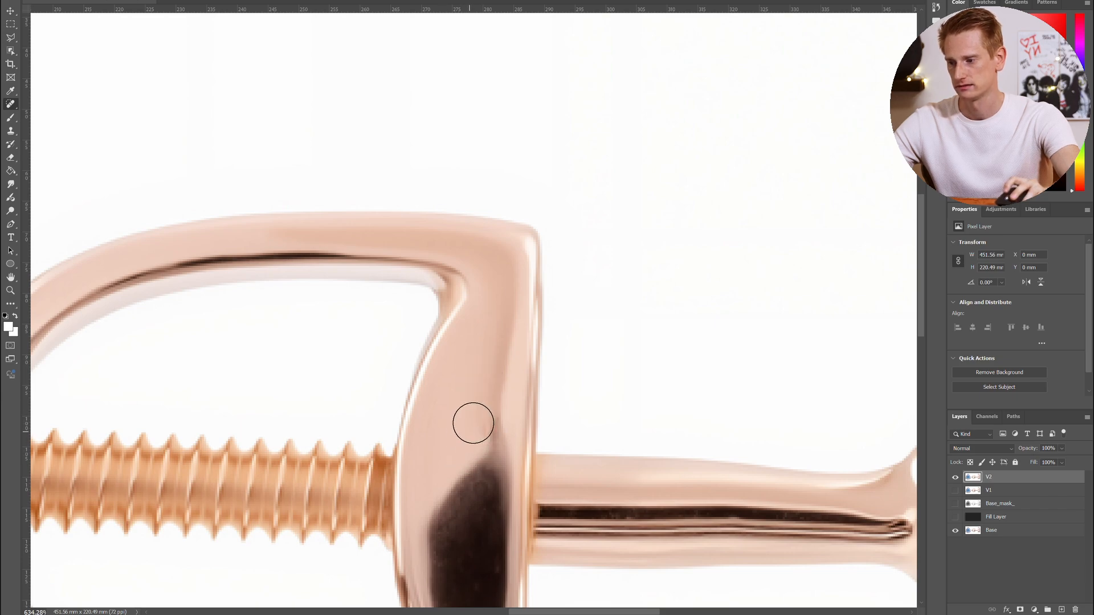
Review the whole earring image and look closely at the blue gemstone in the front view
scroll(454, 474, down, 5)
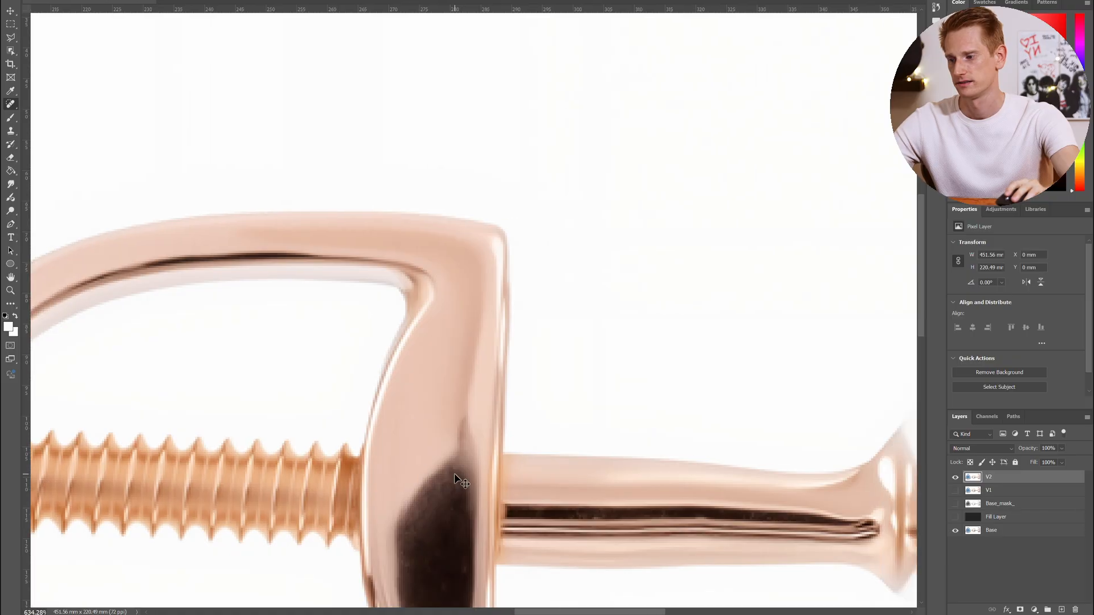
scroll(508, 484, left, 3)
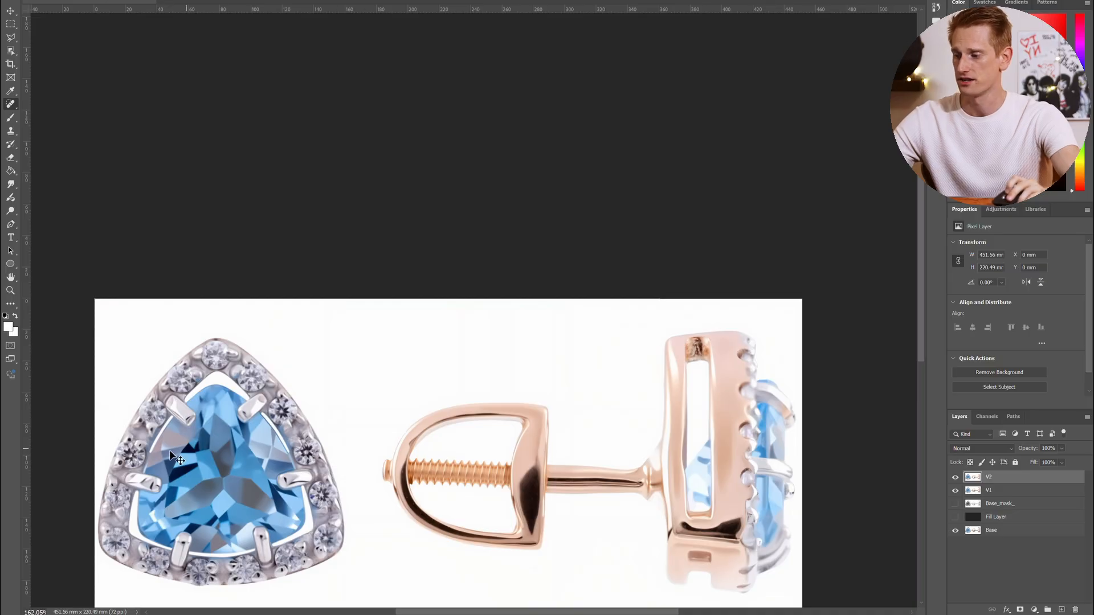
scroll(171, 456, left, 5)
scroll(367, 459, up, 3)
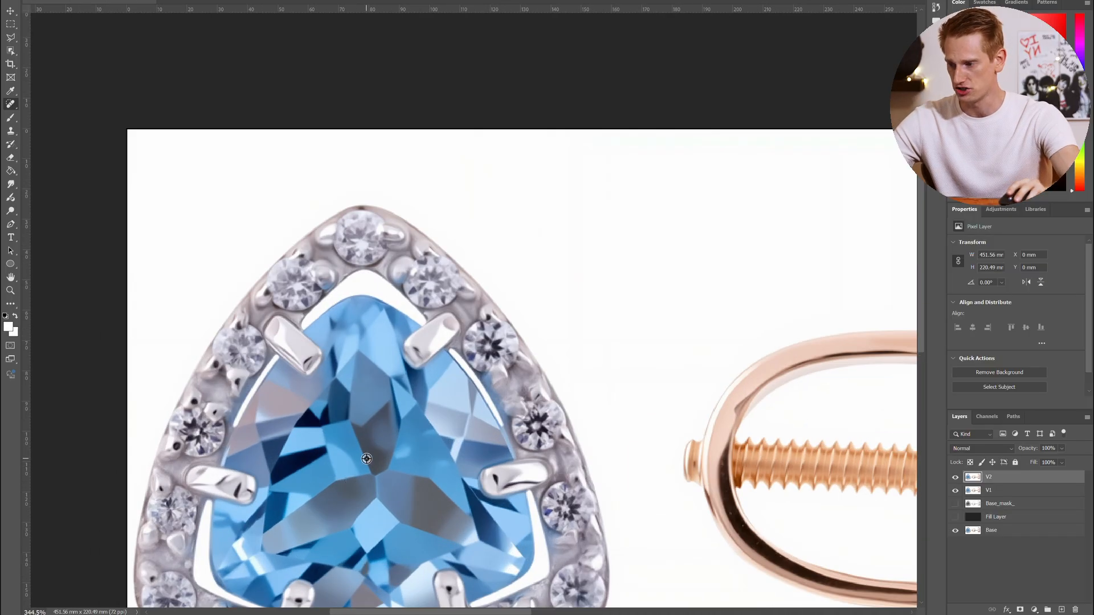
Erase V2 over the accent stone at the setting's tip and the one beside it on the left, using a smaller Eraser
scroll(366, 458, up, 1)
scroll(366, 459, down, 2)
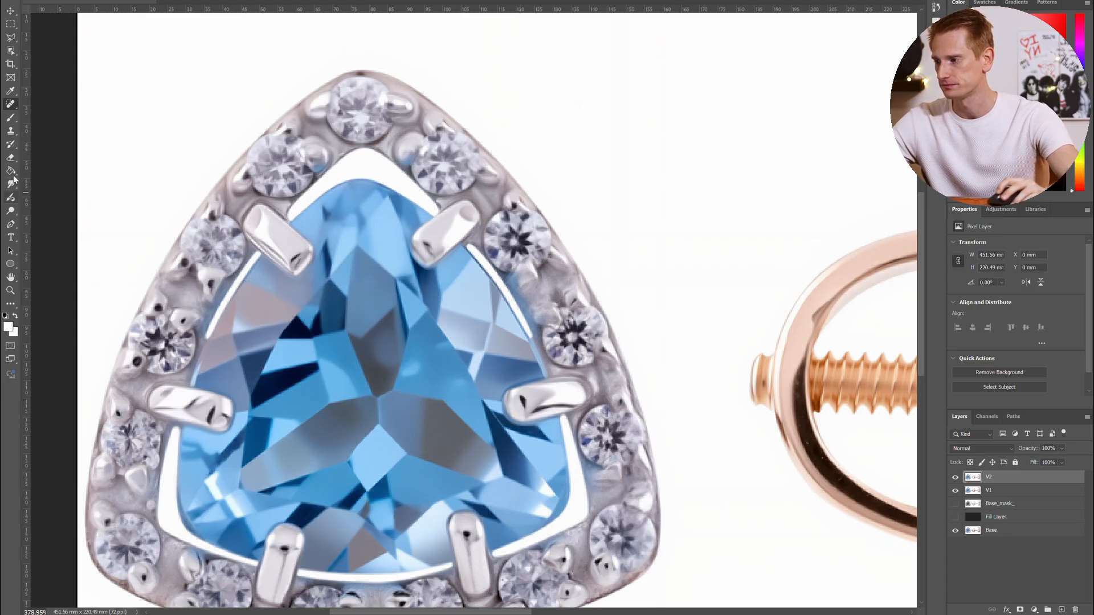
click(11, 158)
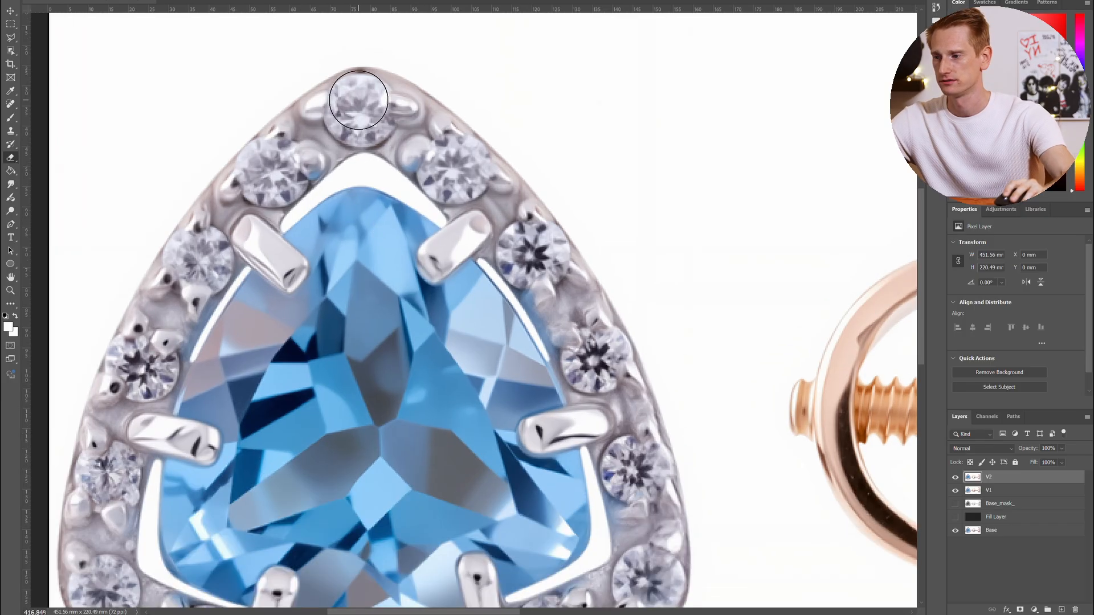
scroll(359, 95, up, 2)
key(bracketleft)
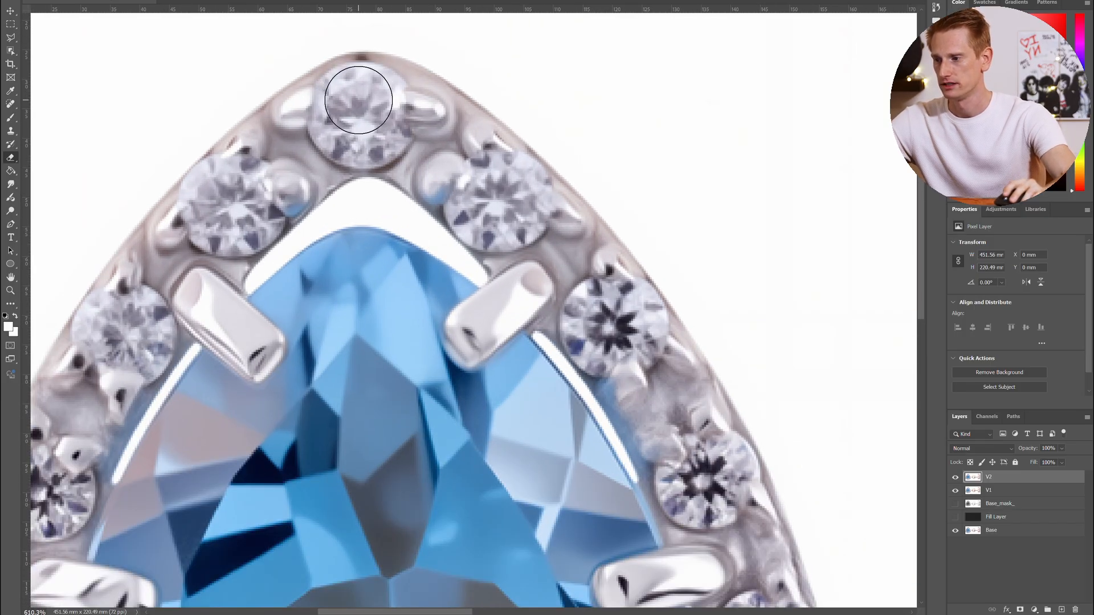
key(bracketleft)
mouse_move(365, 97)
mouse_down()
mouse_move(345, 98)
mouse_move(339, 116)
mouse_move(370, 137)
mouse_move(376, 97)
mouse_move(357, 93)
mouse_up()
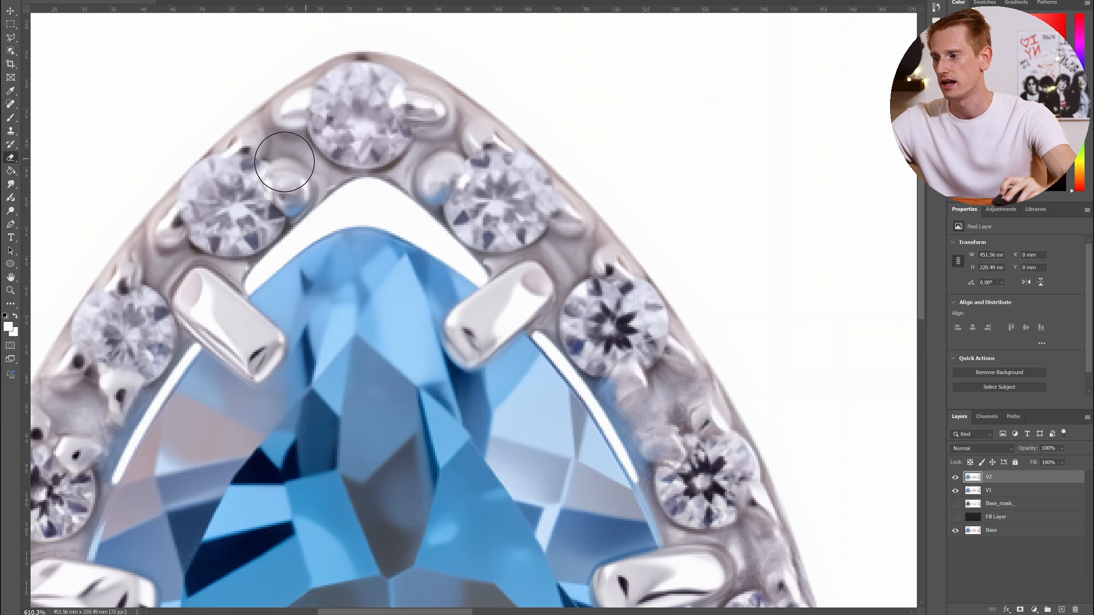
mouse_move(216, 176)
mouse_down()
mouse_move(212, 215)
mouse_move(238, 225)
mouse_move(248, 211)
mouse_move(232, 183)
mouse_move(224, 196)
mouse_up()
Continue erasing V2 over the accent stones farther down the setting's upper left side
scroll(213, 207, down, 5)
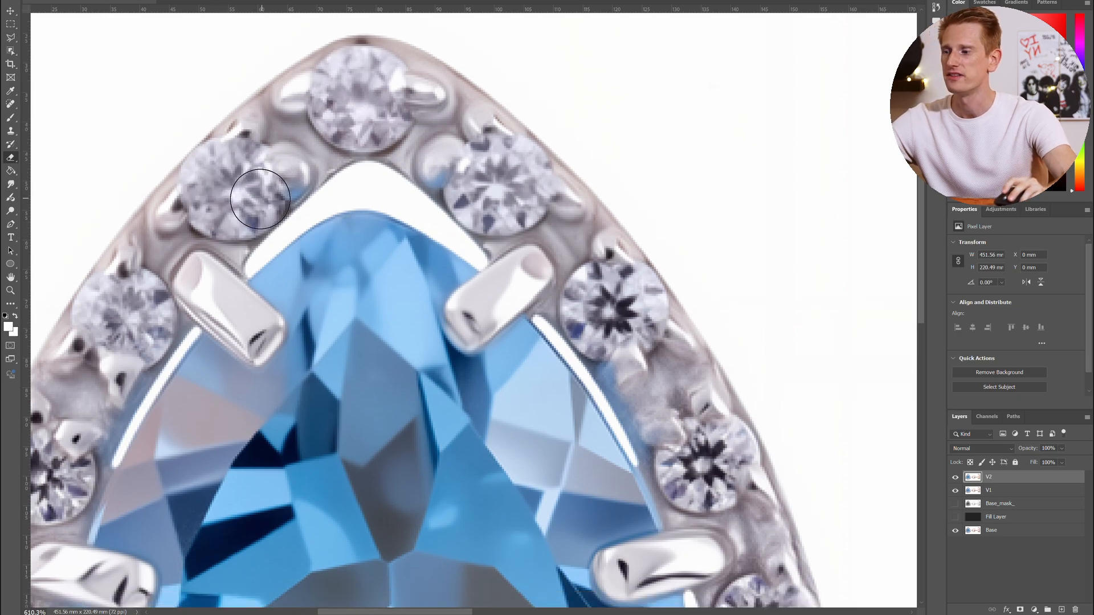
scroll(171, 165, down, 6)
scroll(146, 171, up, 7)
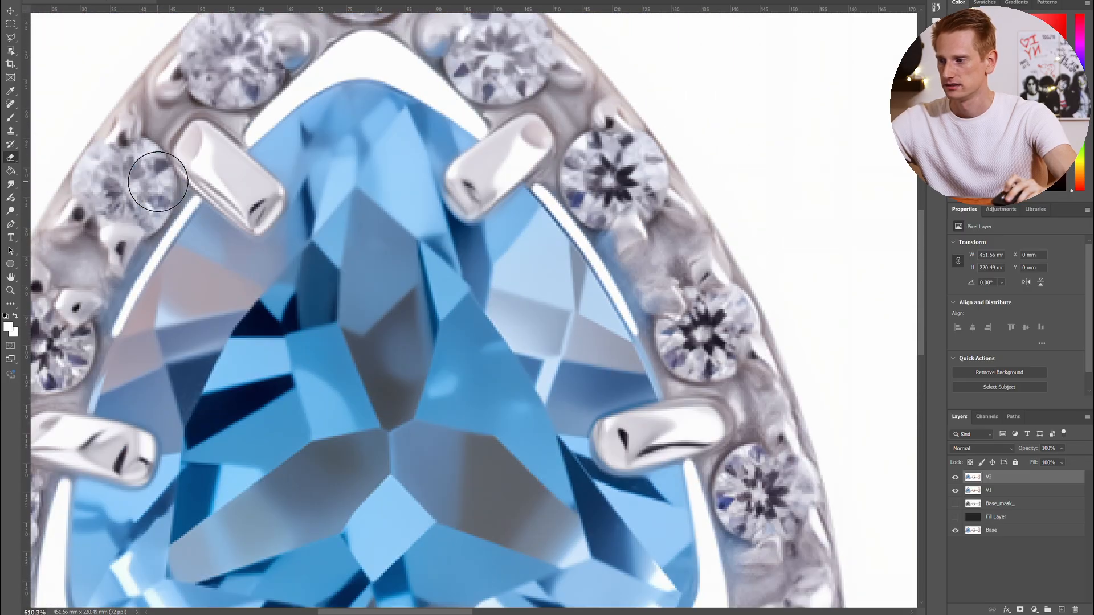
scroll(158, 183, left, 2)
mouse_move(159, 183)
mouse_down()
mouse_move(166, 166)
mouse_move(190, 171)
mouse_move(199, 196)
mouse_move(161, 171)
mouse_move(193, 180)
mouse_move(180, 208)
mouse_move(235, 202)
mouse_move(252, 221)
mouse_move(224, 240)
mouse_move(207, 210)
mouse_up()
scroll(180, 207, down, 4)
scroll(142, 219, left, 3)
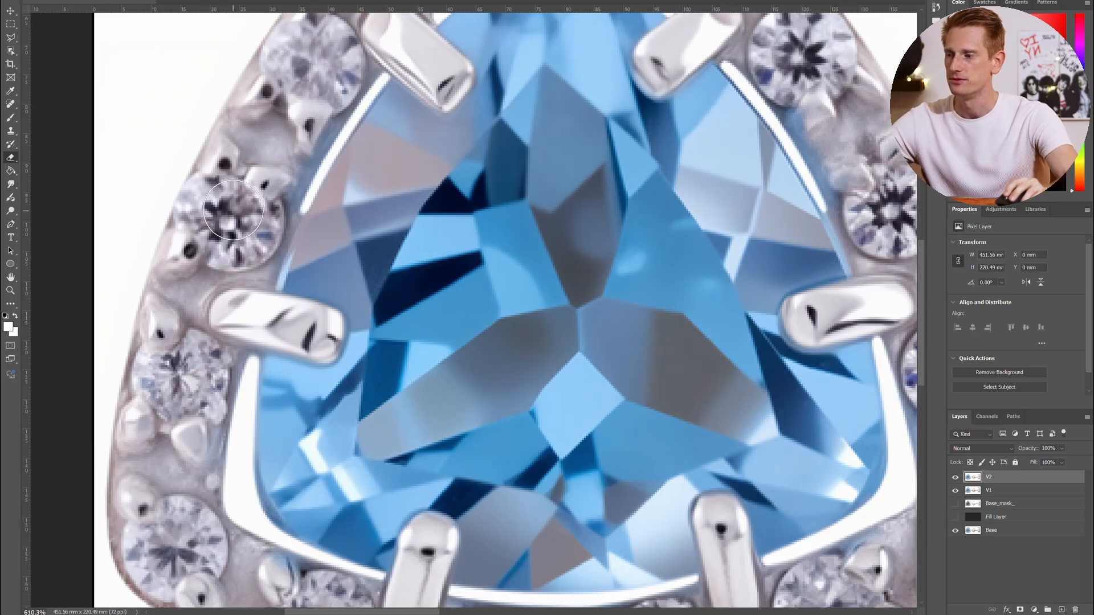
Select V2 and V1 together and group them
scroll(239, 214, down, 4)
scroll(437, 260, down, 3)
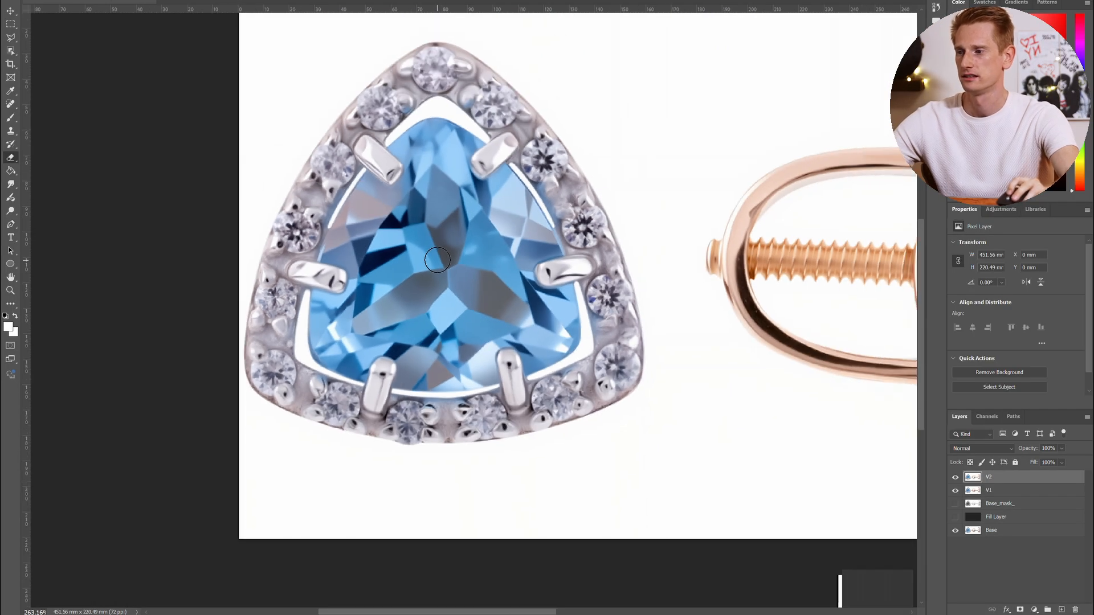
scroll(331, 268, down, 3)
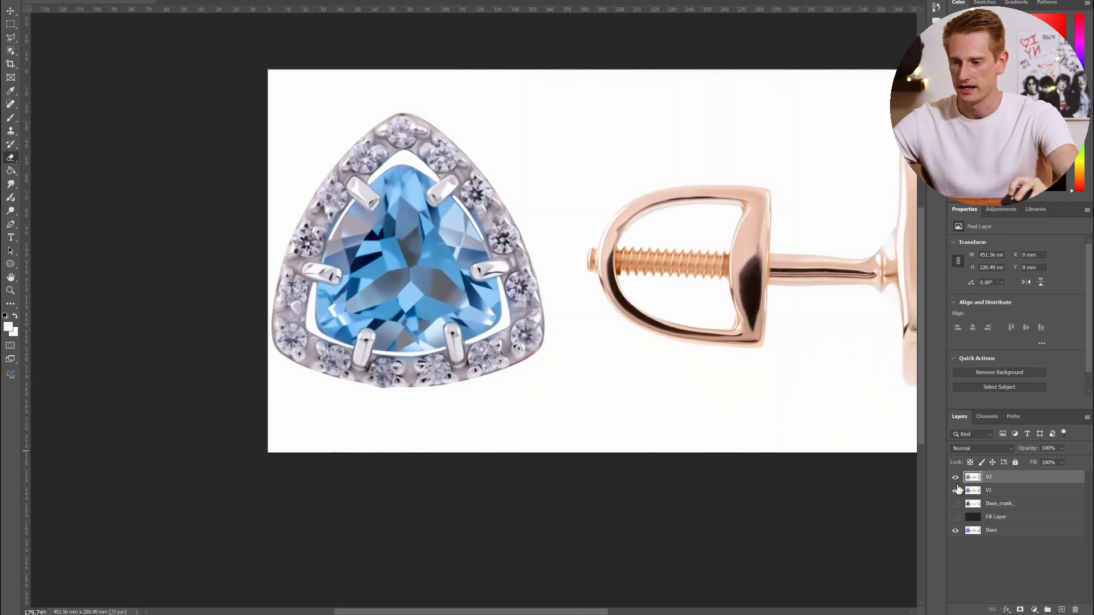
shift+click(1009, 491)
key(ctrl+g)
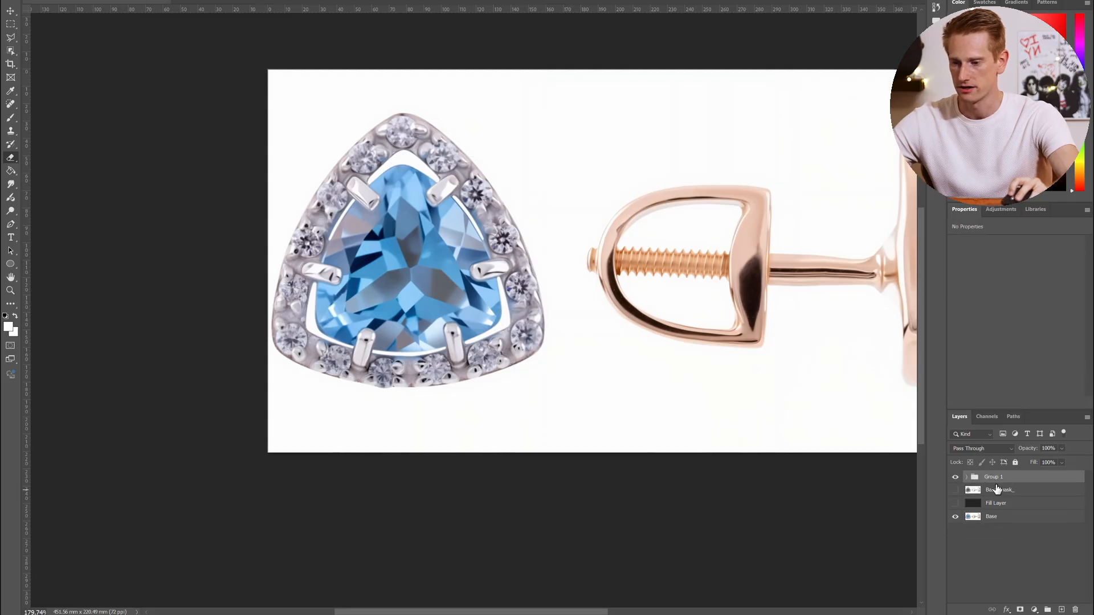
Hide and show the group to compare the retouched front view with Base
scroll(358, 227, up, 5)
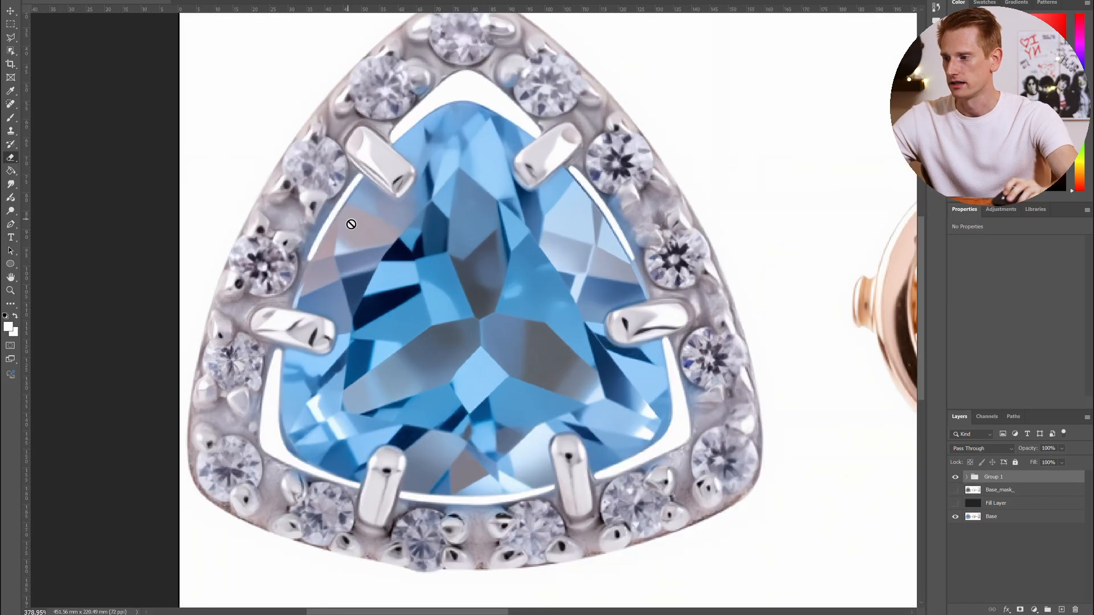
scroll(368, 234, up, 1)
scroll(369, 234, down, 1)
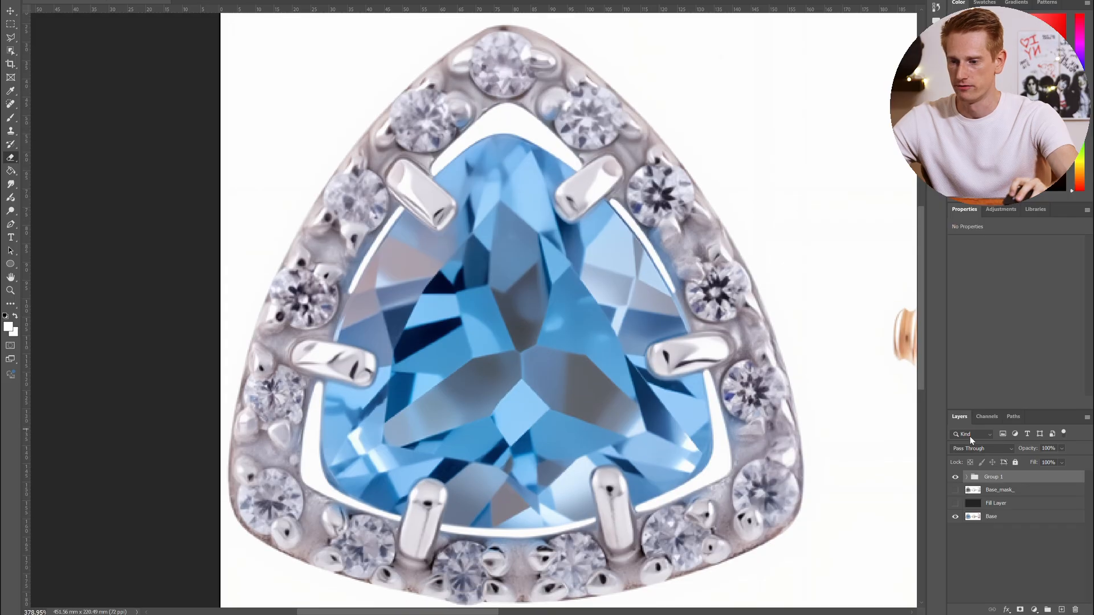
click(956, 477)
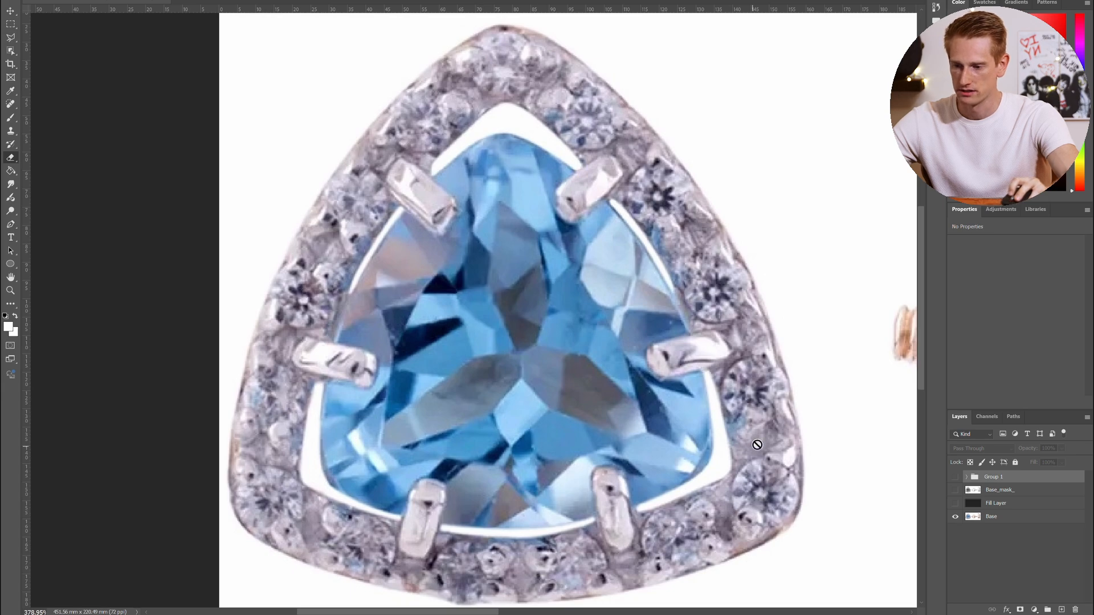
click(955, 477)
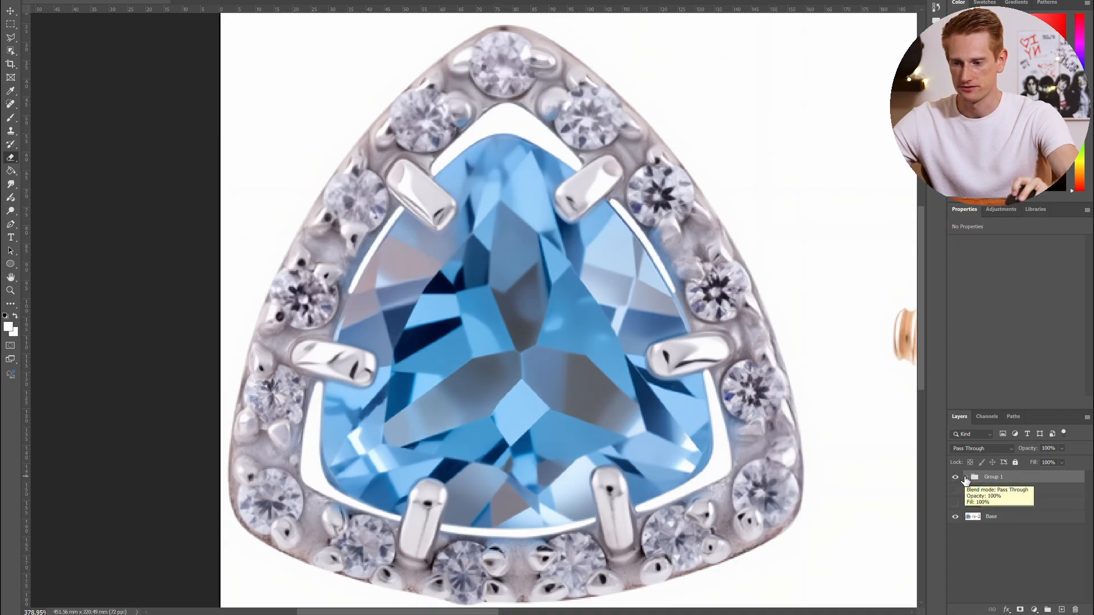
Erase V2 within the group over the blue gemstone's facets, enlarging the Eraser to cover the whole stone
click(966, 477)
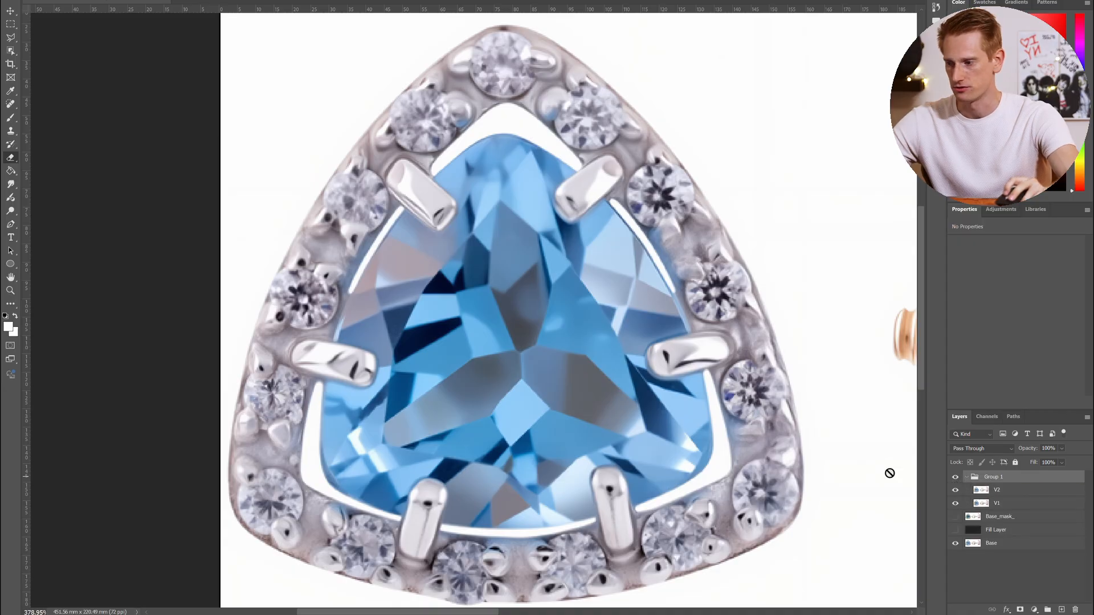
click(999, 490)
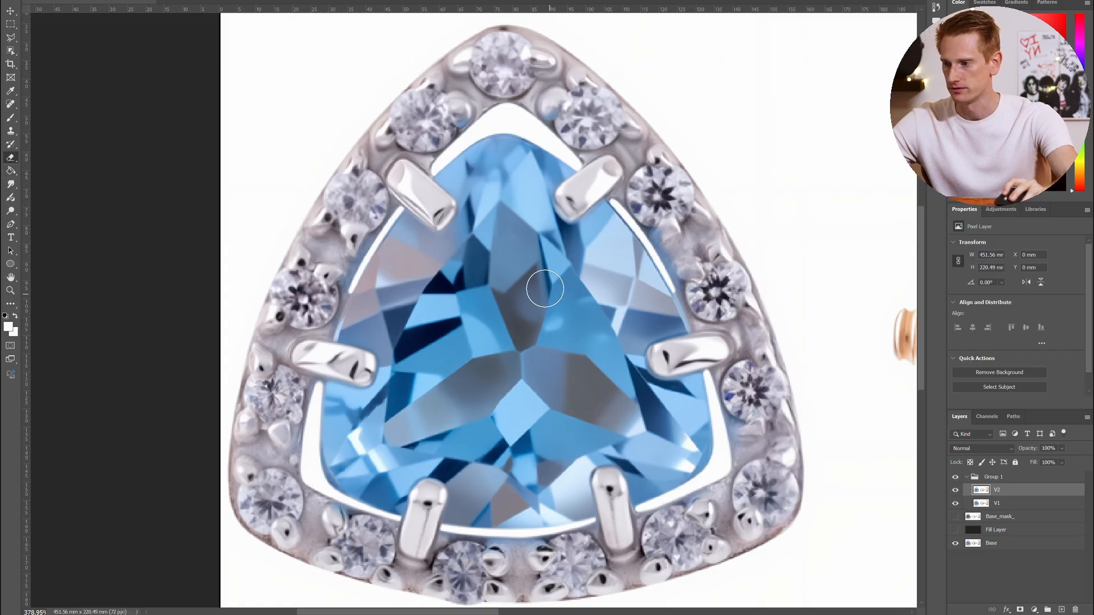
mouse_move(487, 160)
mouse_down()
mouse_move(507, 228)
mouse_move(496, 206)
mouse_move(502, 255)
mouse_move(504, 210)
mouse_move(487, 182)
mouse_move(498, 224)
mouse_move(477, 260)
mouse_move(420, 262)
mouse_move(386, 320)
mouse_move(417, 328)
mouse_move(412, 389)
mouse_move(357, 444)
mouse_move(380, 471)
mouse_move(419, 434)
mouse_move(480, 463)
mouse_move(472, 491)
mouse_move(569, 491)
mouse_move(577, 442)
mouse_move(676, 454)
mouse_move(681, 424)
mouse_move(667, 404)
mouse_move(624, 395)
mouse_move(637, 322)
mouse_move(605, 256)
mouse_move(586, 260)
mouse_move(511, 225)
mouse_move(464, 314)
mouse_move(433, 303)
mouse_move(413, 277)
mouse_move(431, 332)
mouse_move(427, 389)
mouse_move(363, 444)
mouse_move(381, 453)
mouse_move(461, 337)
mouse_move(480, 269)
mouse_move(519, 272)
mouse_up()
key(bracketright)
key(bracketright)
key(bracketright)
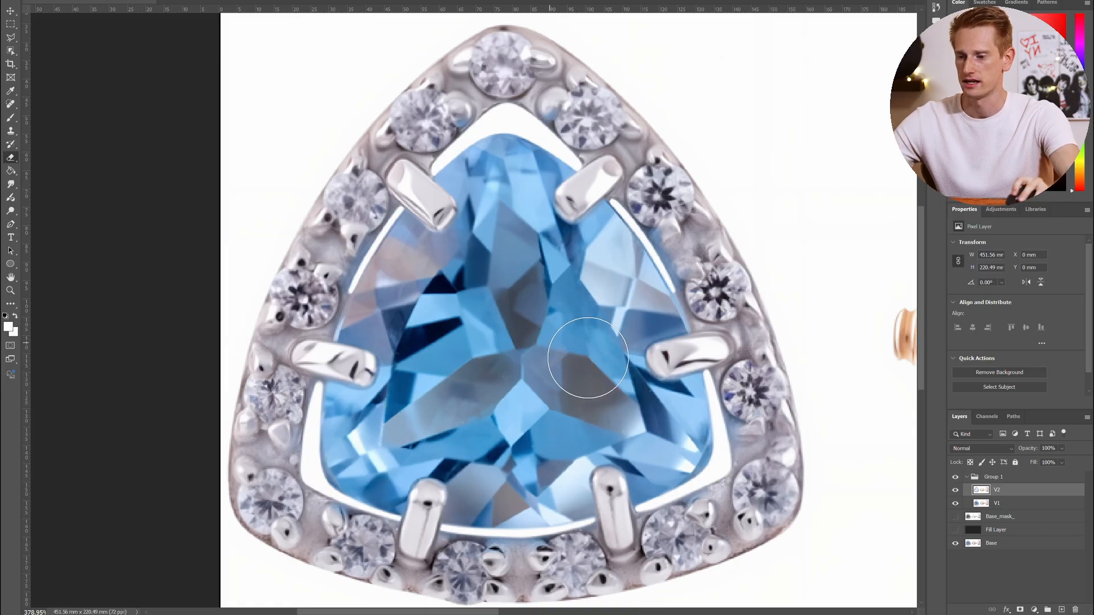
Toggle the group off and on repeatedly to compare the blended gemstone with Base up close
click(955, 478)
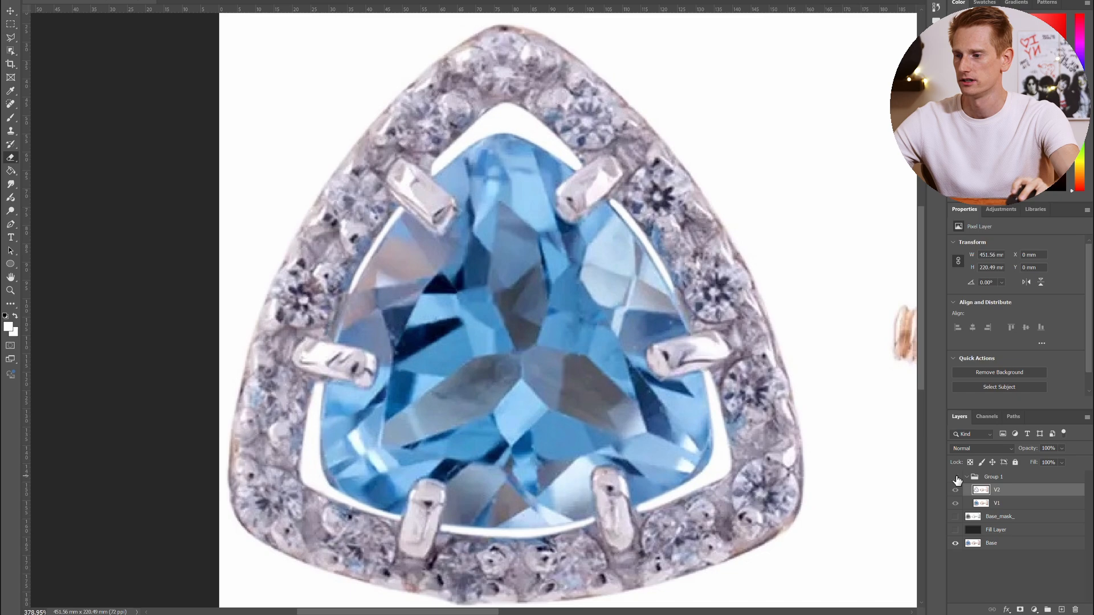
click(955, 478)
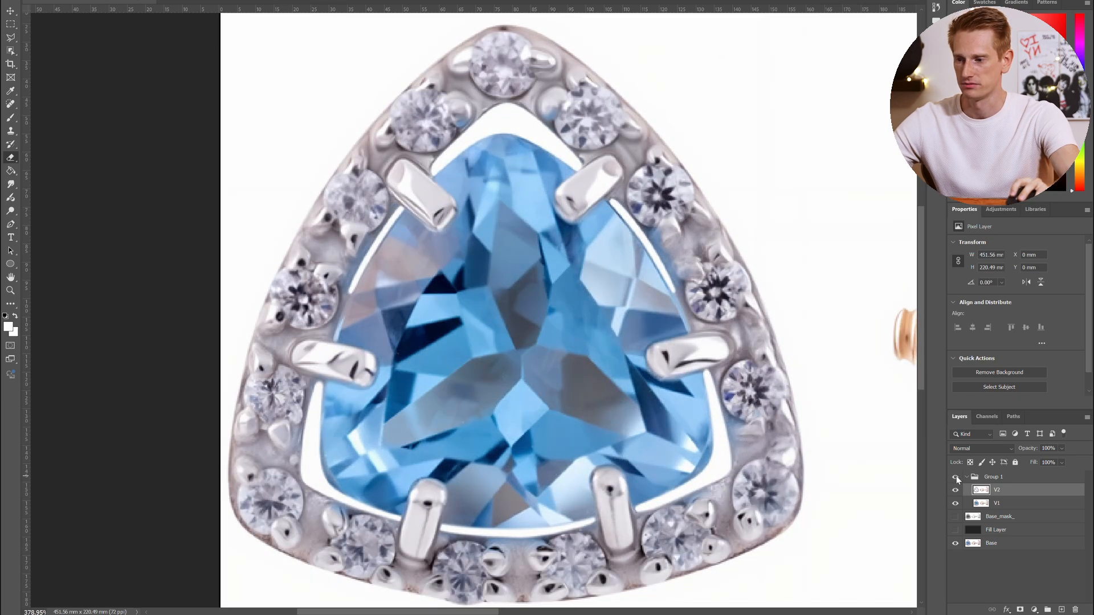
click(955, 478)
click(956, 477)
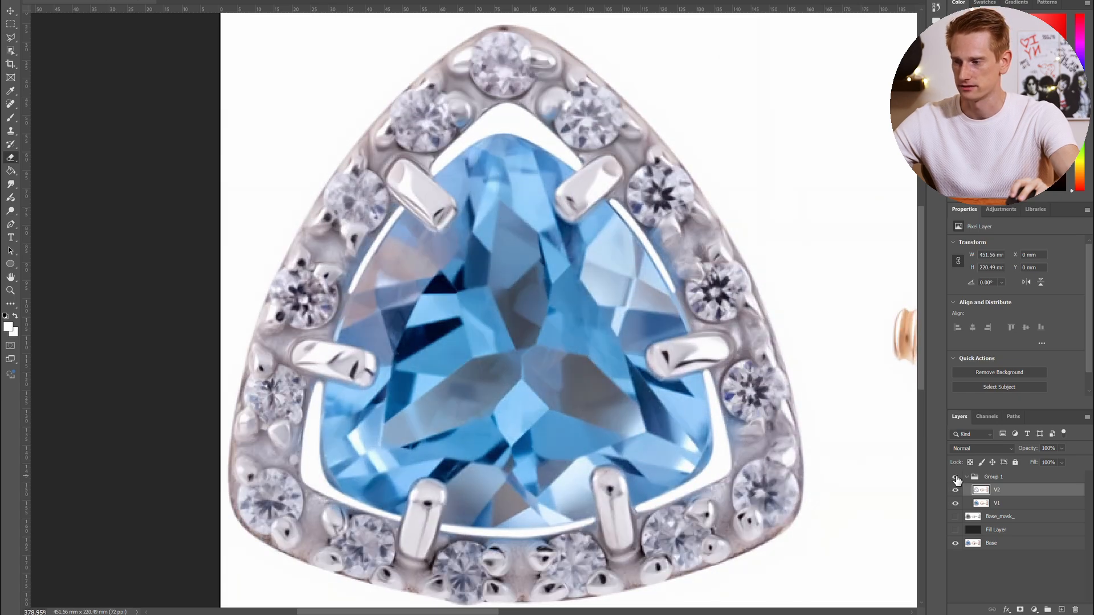
click(956, 477)
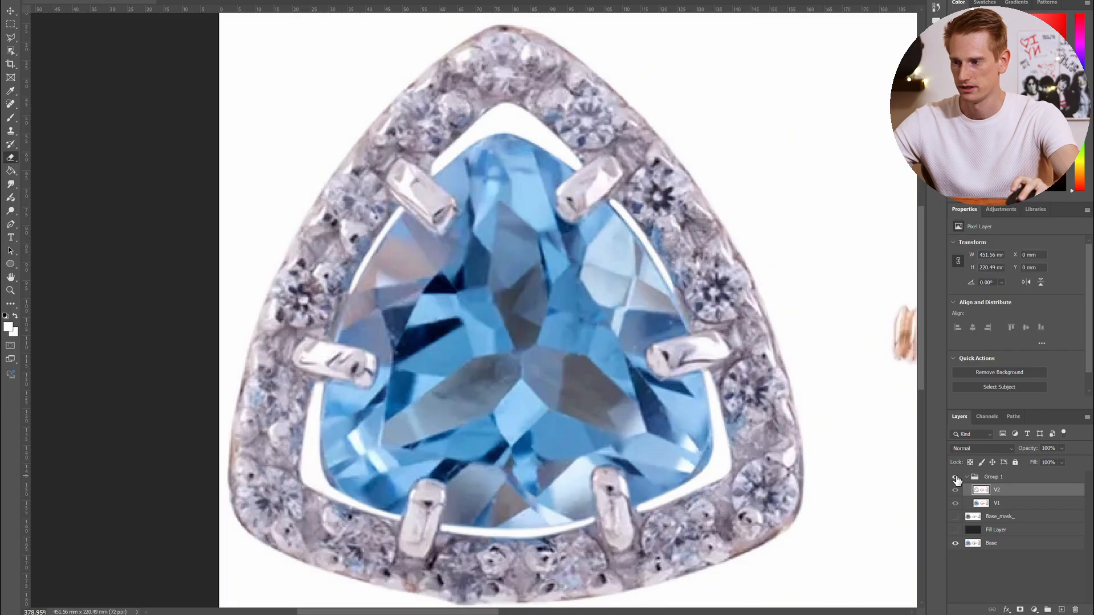
click(955, 478)
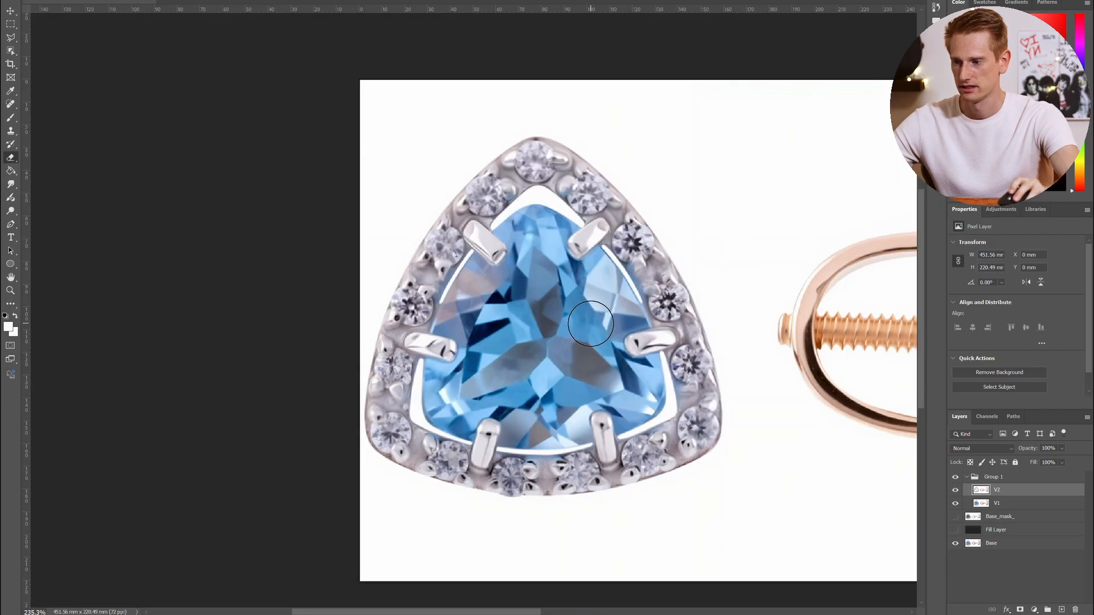
Compare the earring with and without the group at a smaller overall view
scroll(606, 340, down, 3)
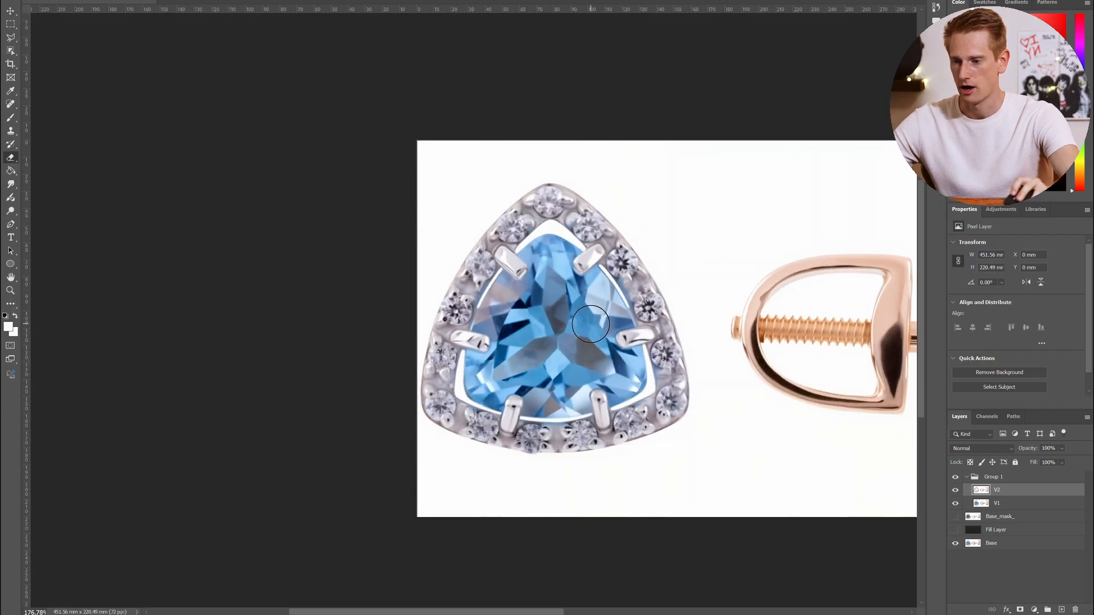
click(955, 478)
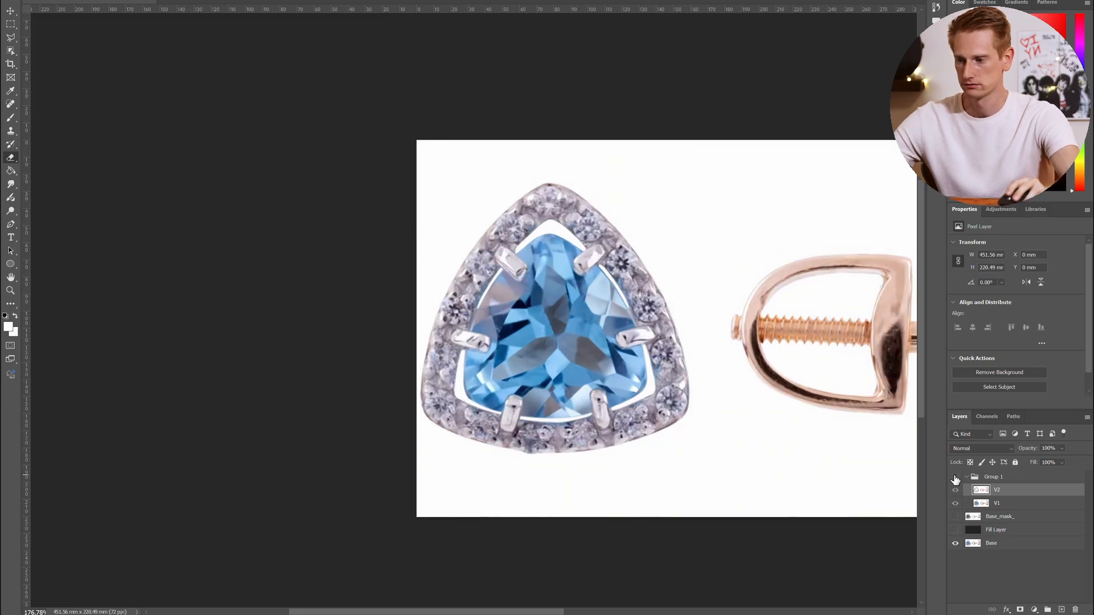
scroll(645, 373, right, 1)
scroll(634, 366, down, 2)
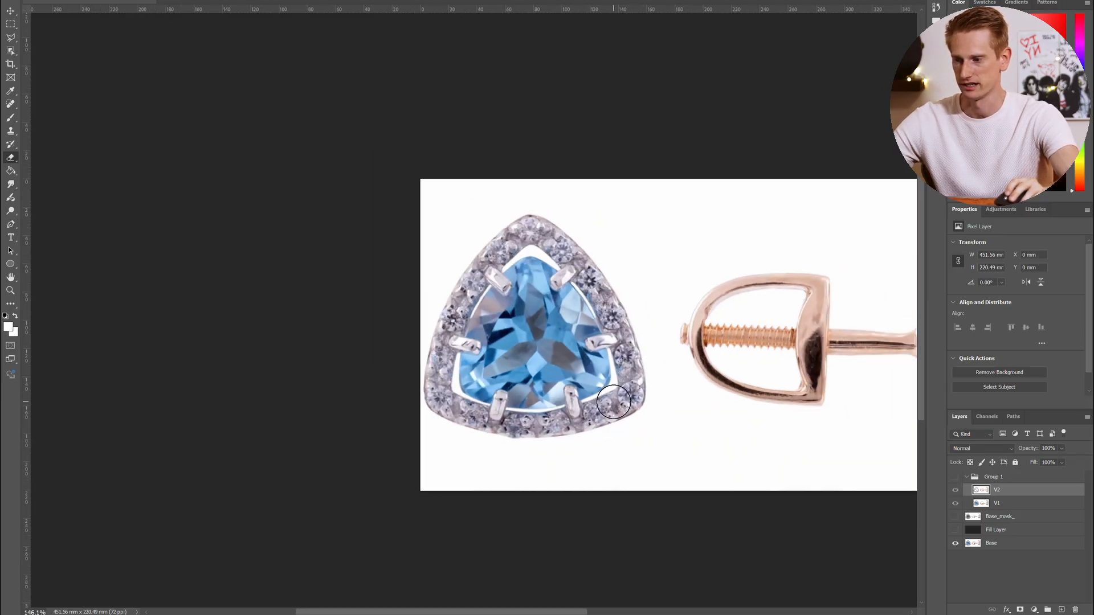
scroll(614, 402, up, 2)
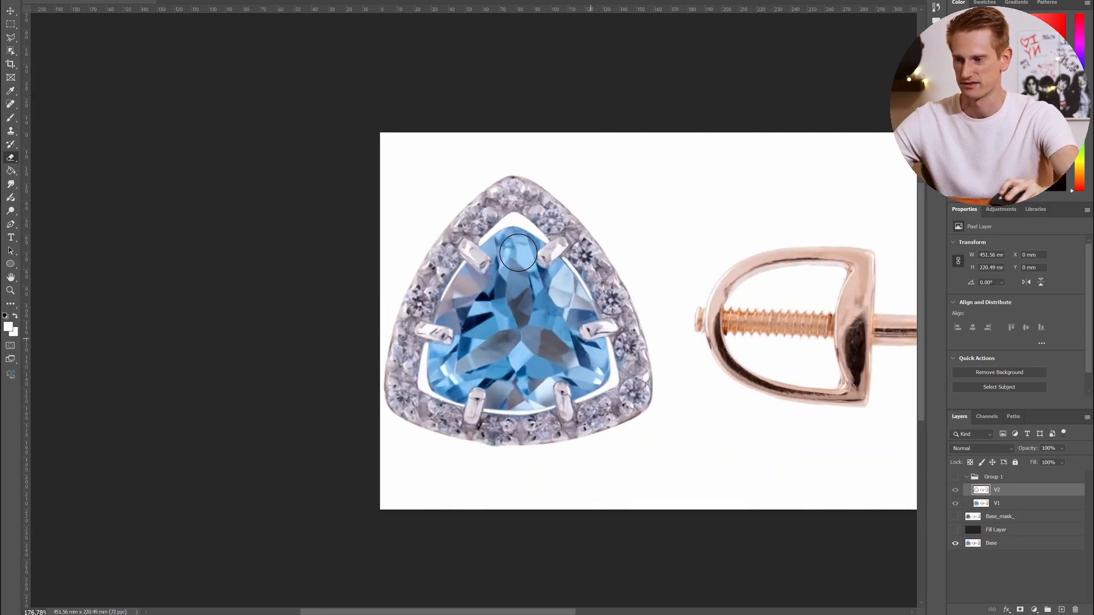
click(955, 477)
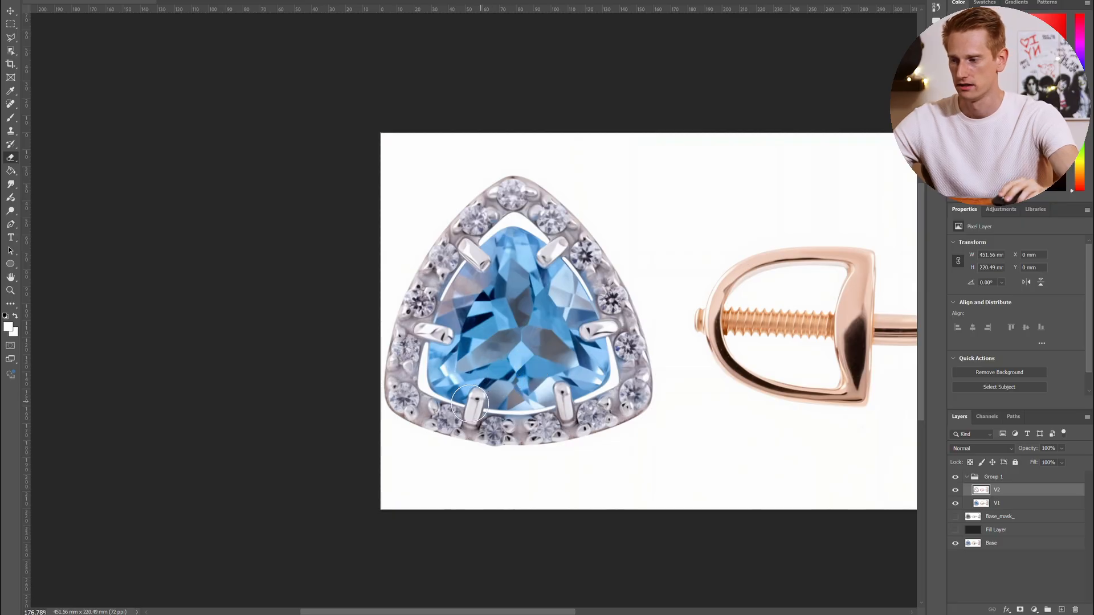
Erase V2 over the accent stone below the left prong and the stone in the setting's lower left corner
scroll(478, 396, up, 3)
scroll(423, 393, up, 4)
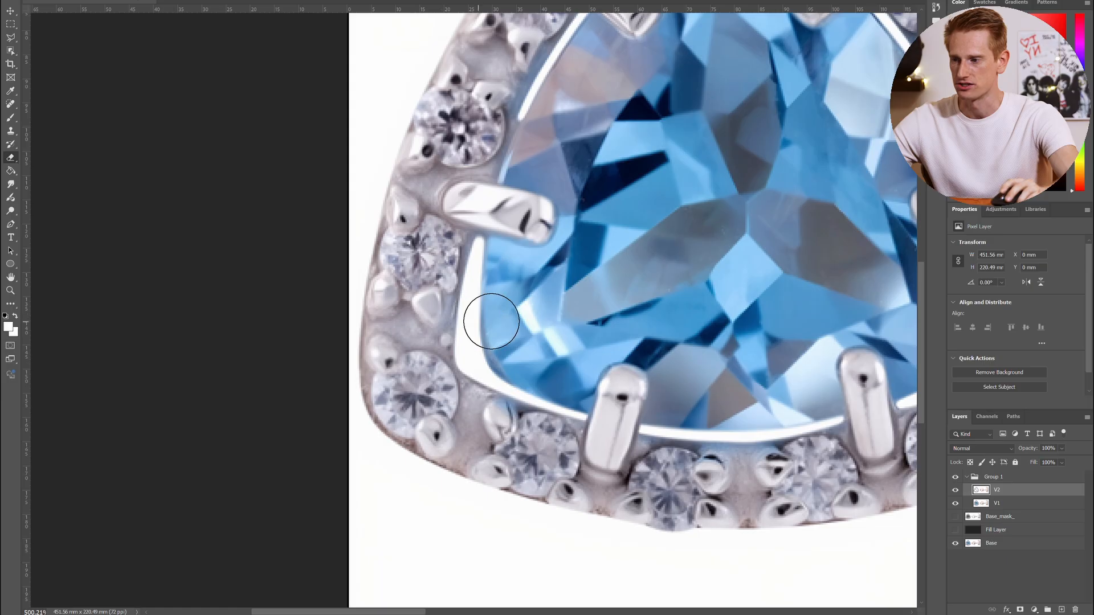
scroll(490, 319, up, 3)
scroll(491, 321, up, 4)
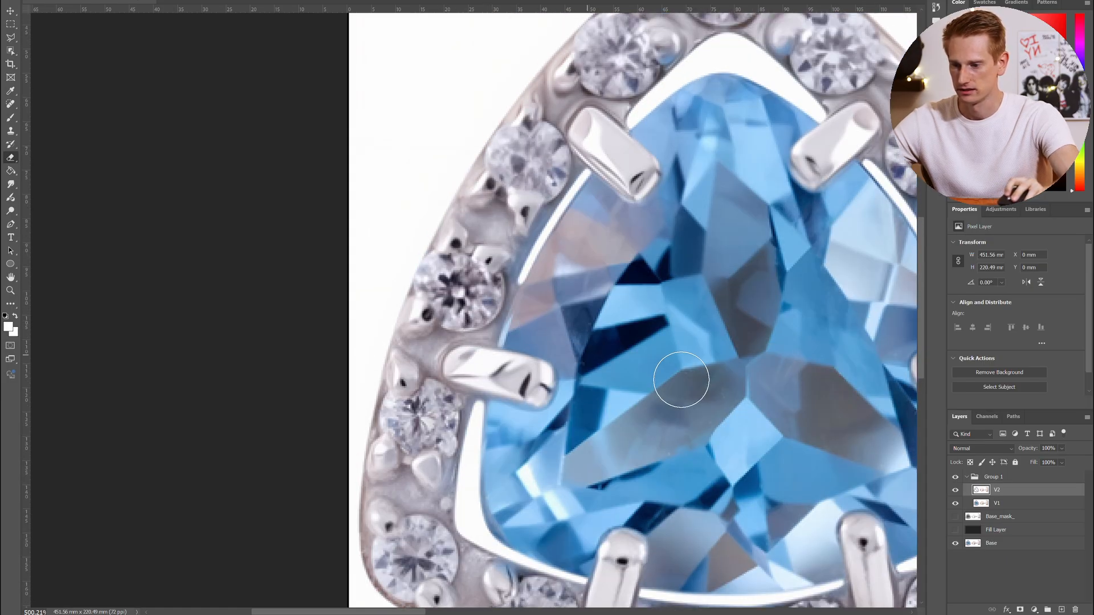
drag(427, 412, 431, 429)
scroll(476, 471, down, 5)
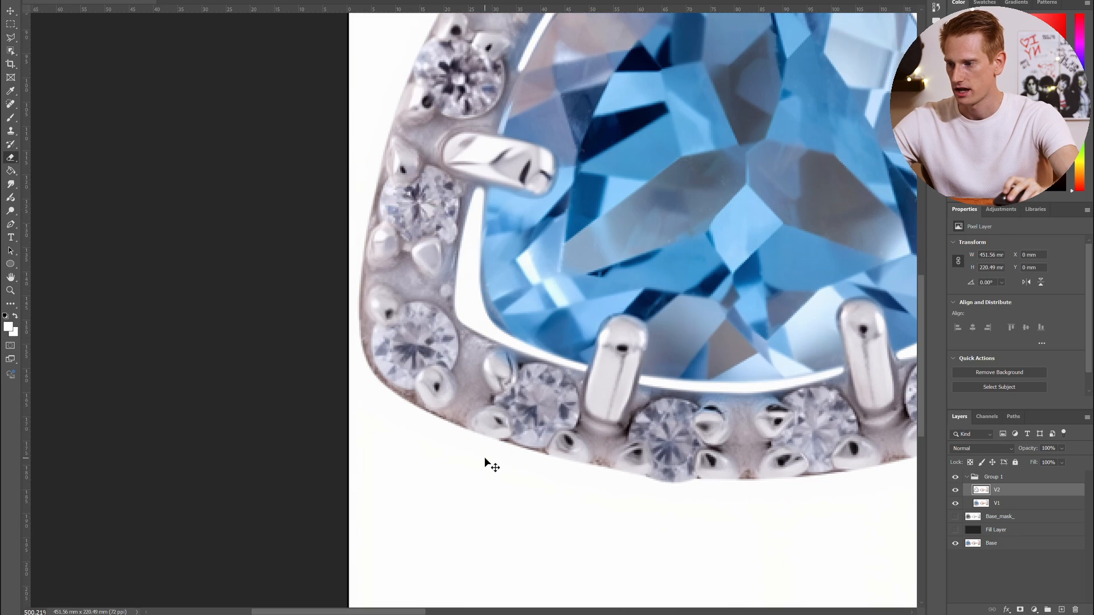
mouse_move(436, 361)
mouse_down()
mouse_move(414, 335)
mouse_move(424, 336)
mouse_move(424, 348)
mouse_move(401, 355)
mouse_move(393, 344)
mouse_move(412, 355)
mouse_move(425, 335)
mouse_up()
Try erasing V2 over accent stones along the setting's bottom row, undoing each stroke
mouse_move(523, 434)
mouse_down()
mouse_move(560, 413)
mouse_move(528, 400)
mouse_move(549, 418)
mouse_move(535, 406)
mouse_move(546, 405)
mouse_up()
key(ctrl+z)
mouse_move(673, 457)
mouse_down()
mouse_move(686, 468)
mouse_move(657, 437)
mouse_move(667, 429)
mouse_move(672, 454)
mouse_move(692, 454)
mouse_up()
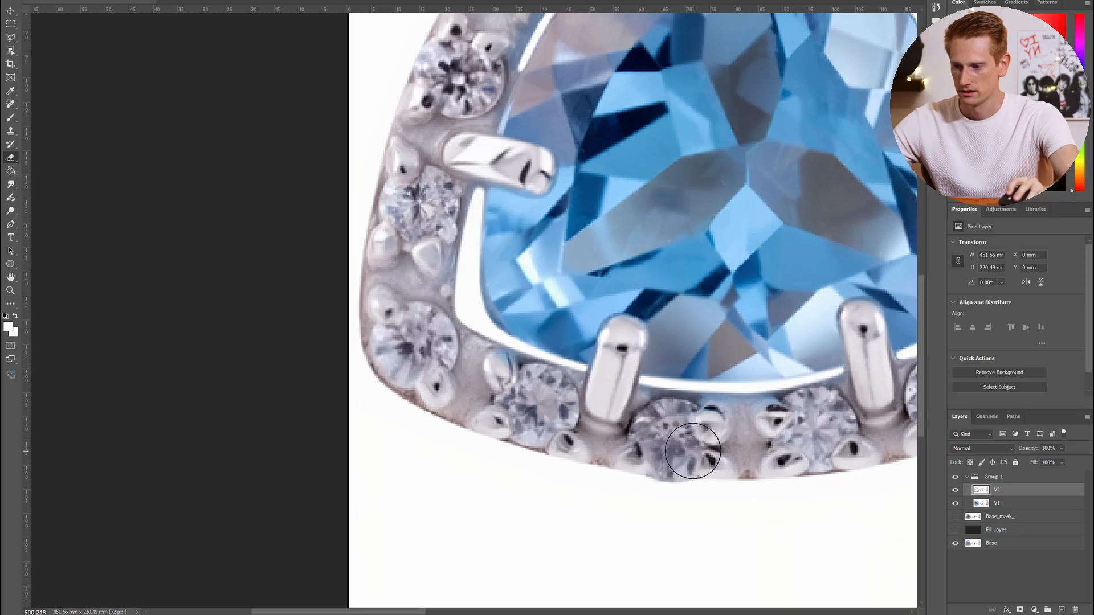
key(ctrl+z)
scroll(741, 453, right, 3)
mouse_move(634, 431)
mouse_down()
mouse_move(644, 420)
mouse_move(649, 446)
mouse_move(637, 443)
mouse_up()
key(ctrl+z)
Erase V2 over the accent stones from the setting's lower right edge up its right side
drag(780, 384, 785, 408)
scroll(733, 422, down, 3)
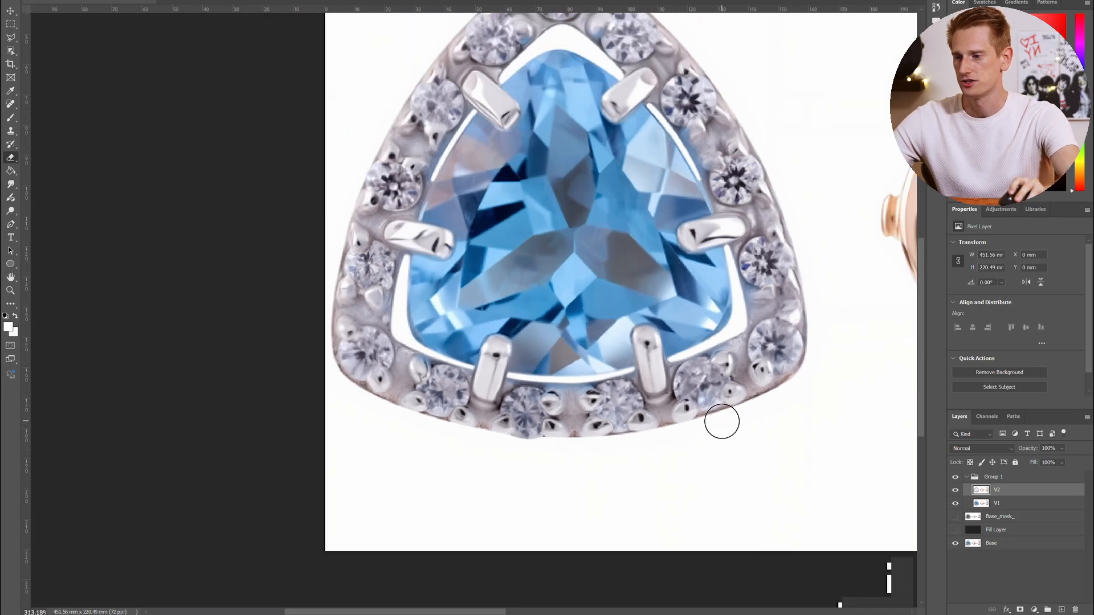
scroll(728, 421, up, 1)
mouse_move(776, 388)
mouse_down()
mouse_move(765, 401)
mouse_move(772, 384)
mouse_up()
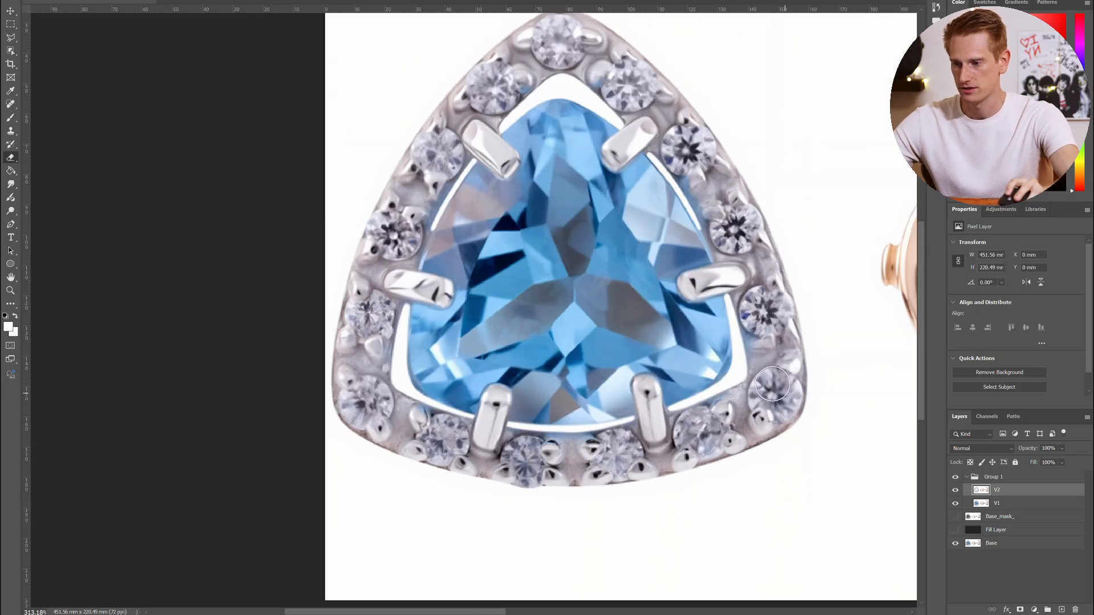
drag(770, 306, 762, 313)
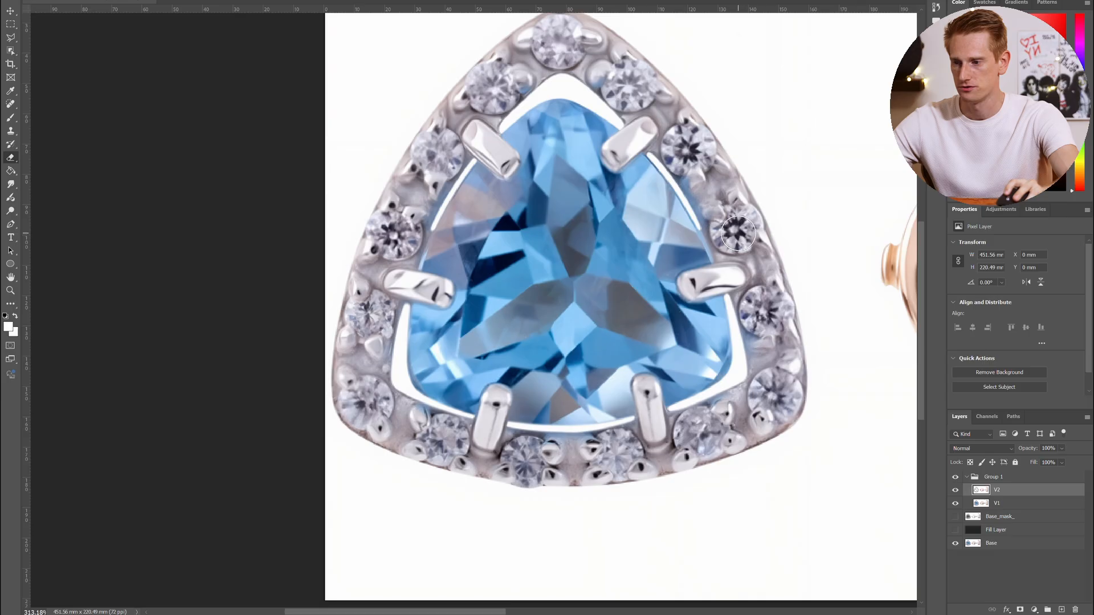
drag(732, 234, 734, 222)
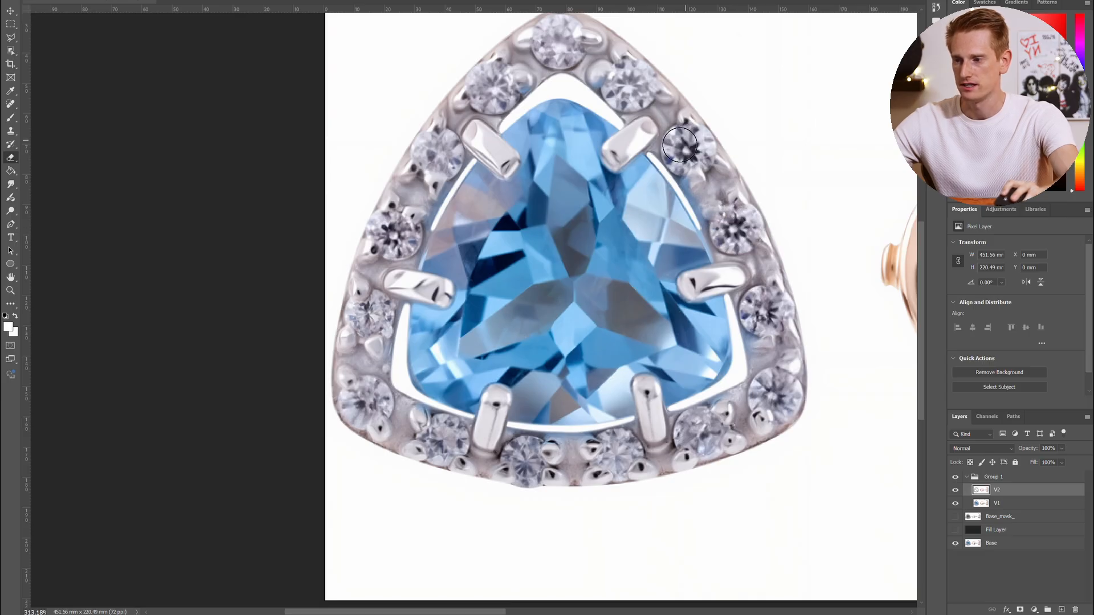
Erase V2 over the accent stone just above the upper right prong and the stone at the setting's top tip
scroll(650, 162, up, 1)
mouse_move(638, 144)
mouse_down()
mouse_move(626, 139)
mouse_move(641, 151)
mouse_up()
drag(559, 85, 551, 114)
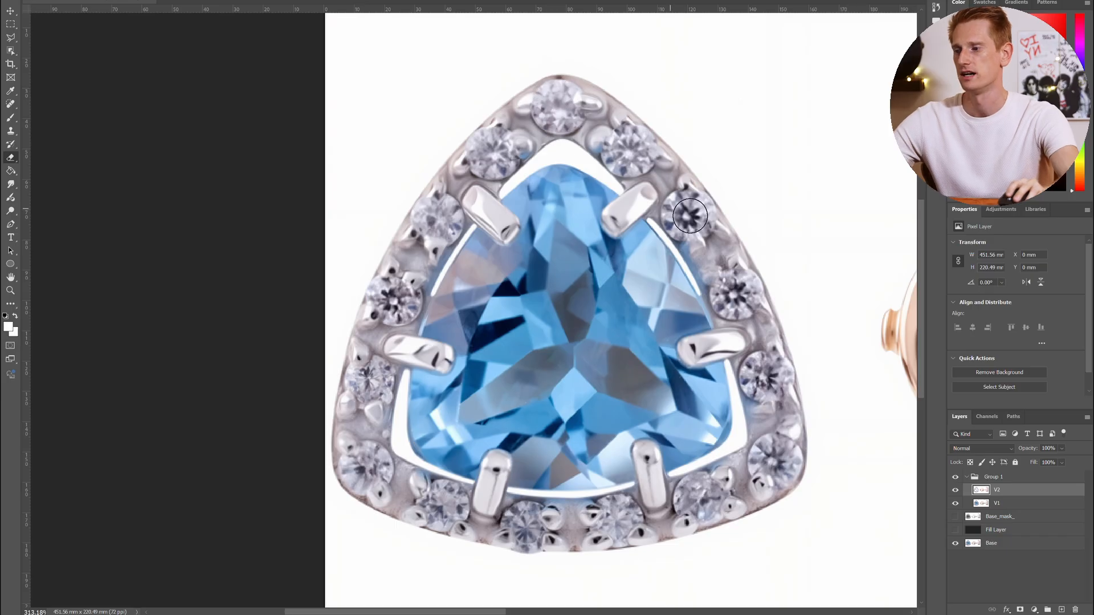
Erase V2 over four small accent stones along the side-view earring's setting edge, from the middle down to the lower part
scroll(650, 265, down, 3)
scroll(644, 268, right, 5)
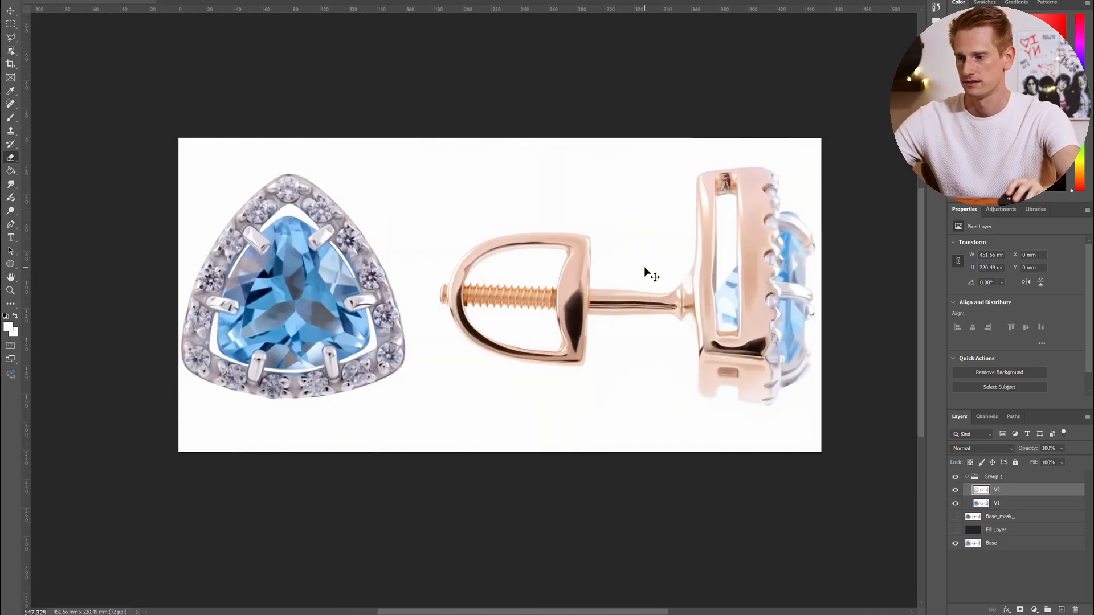
scroll(598, 276, right, 1)
scroll(706, 295, up, 2)
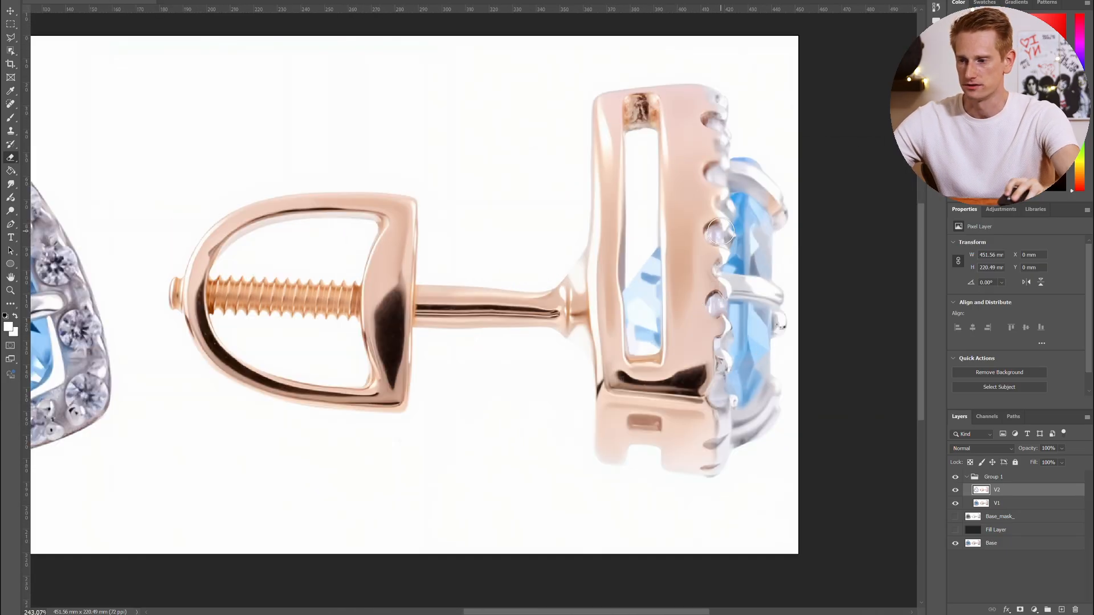
drag(720, 231, 720, 242)
drag(715, 305, 723, 310)
drag(722, 355, 723, 349)
drag(721, 388, 725, 400)
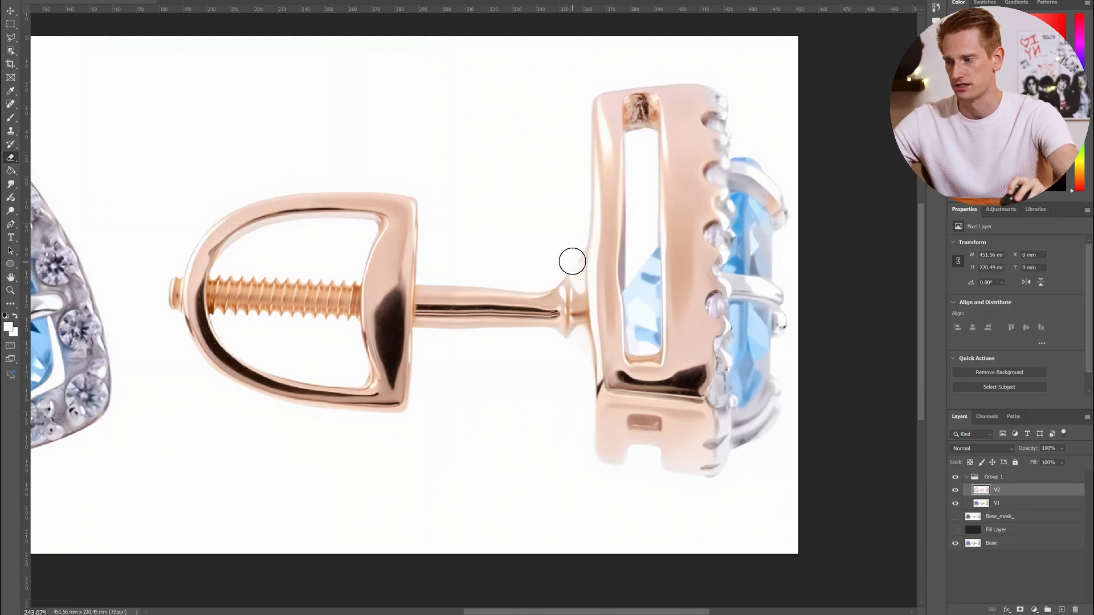
Examine the blended accent stones and metal parts across the front and side views of the earring at different magnifications
scroll(471, 261, down, 1)
scroll(470, 268, down, 2)
scroll(466, 272, left, 6)
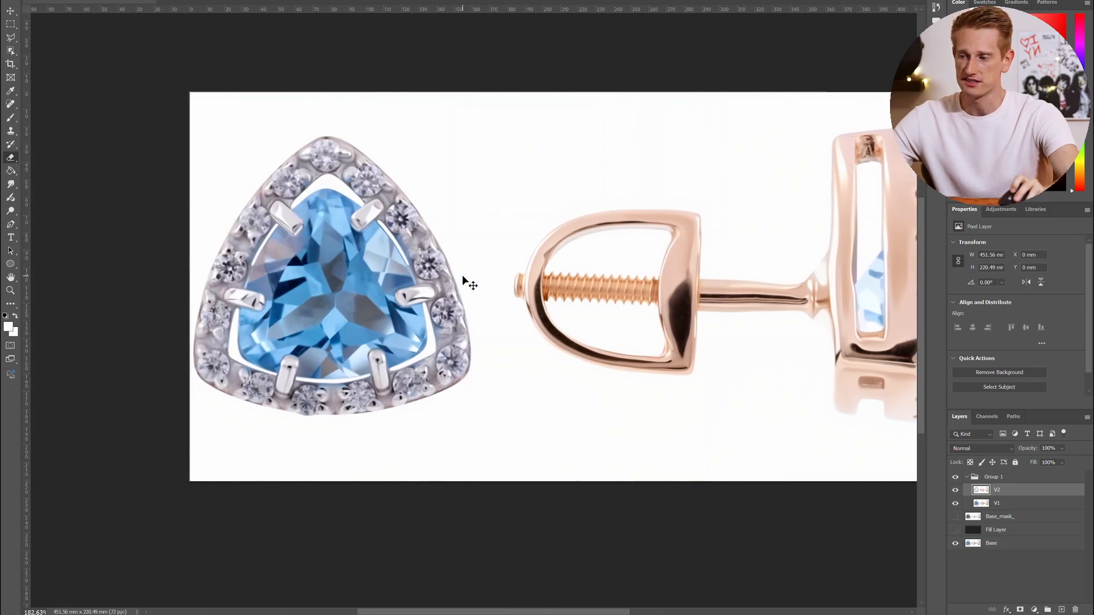
scroll(455, 282, up, 1)
scroll(435, 293, up, 1)
scroll(404, 318, up, 3)
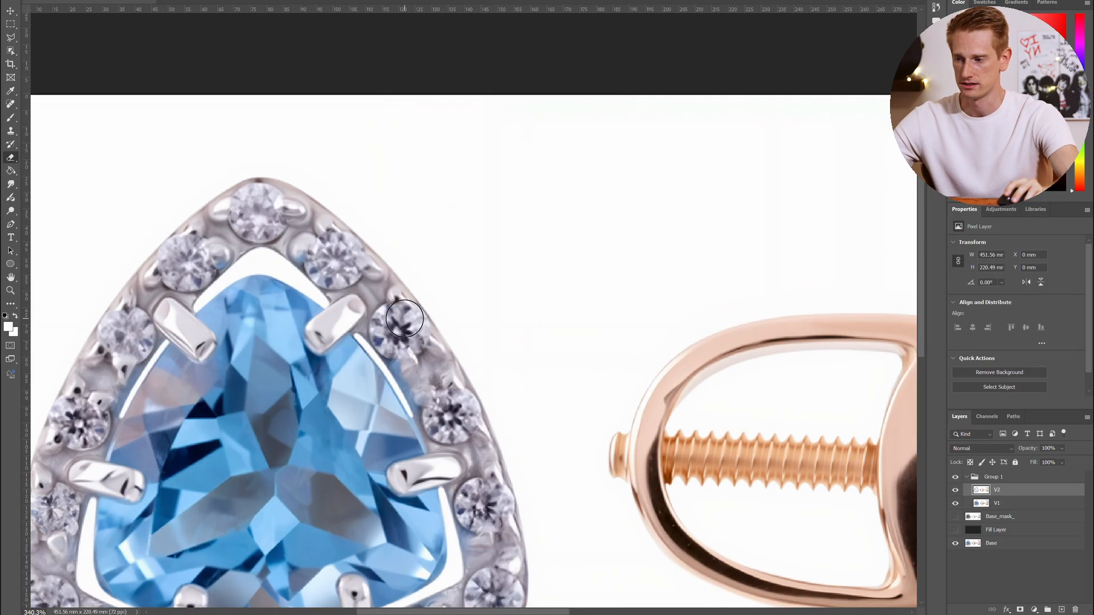
scroll(404, 319, down, 3)
scroll(403, 318, right, 8)
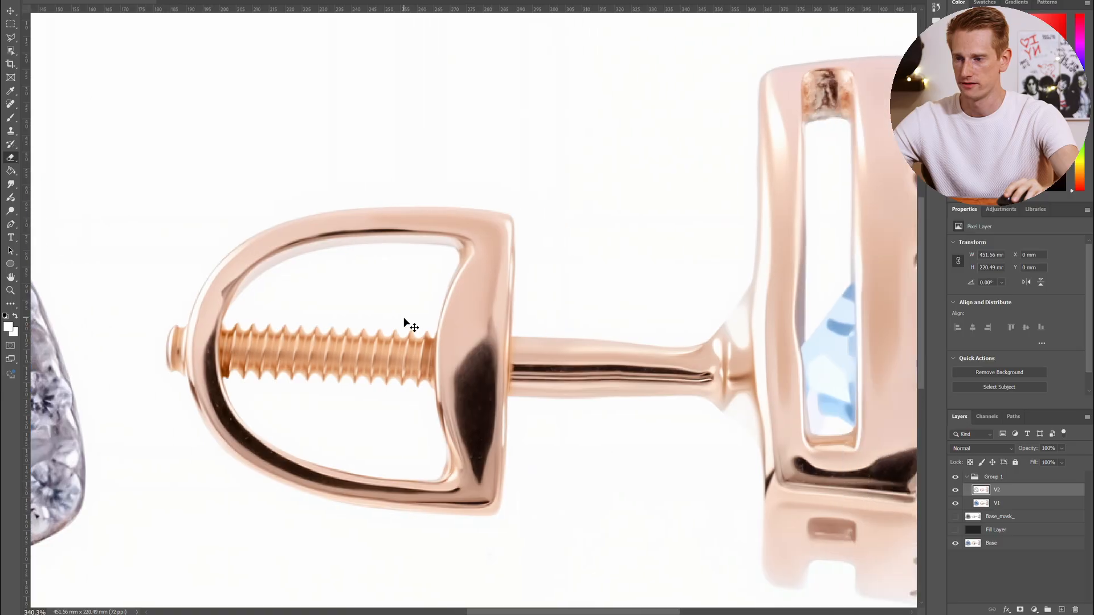
scroll(403, 317, right, 3)
scroll(403, 317, left, 2)
scroll(403, 318, down, 1)
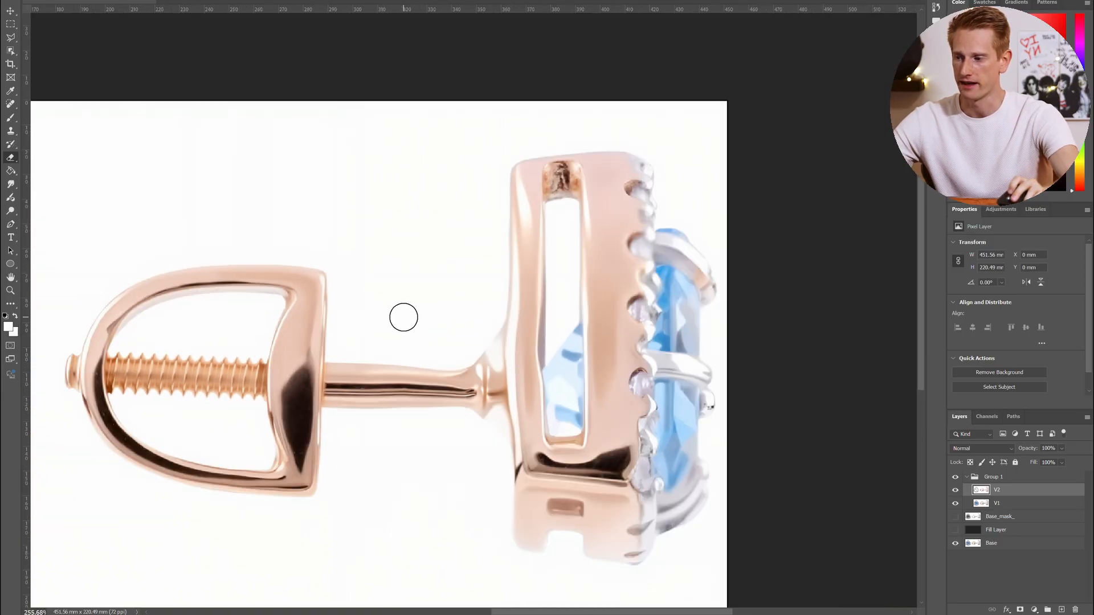
scroll(403, 318, left, 5)
scroll(404, 318, right, 3)
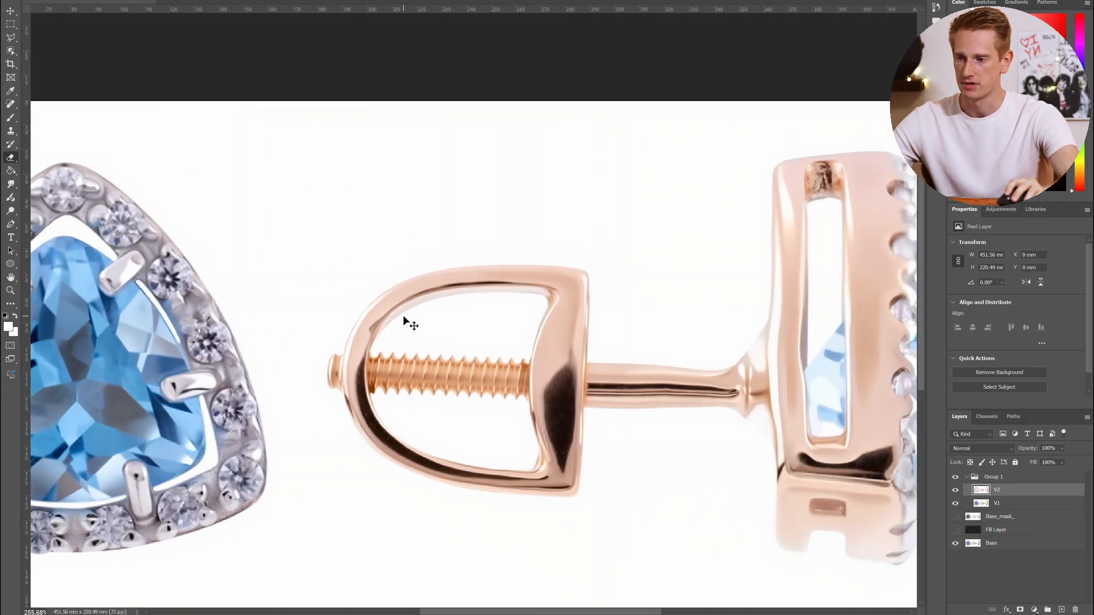
scroll(403, 317, right, 3)
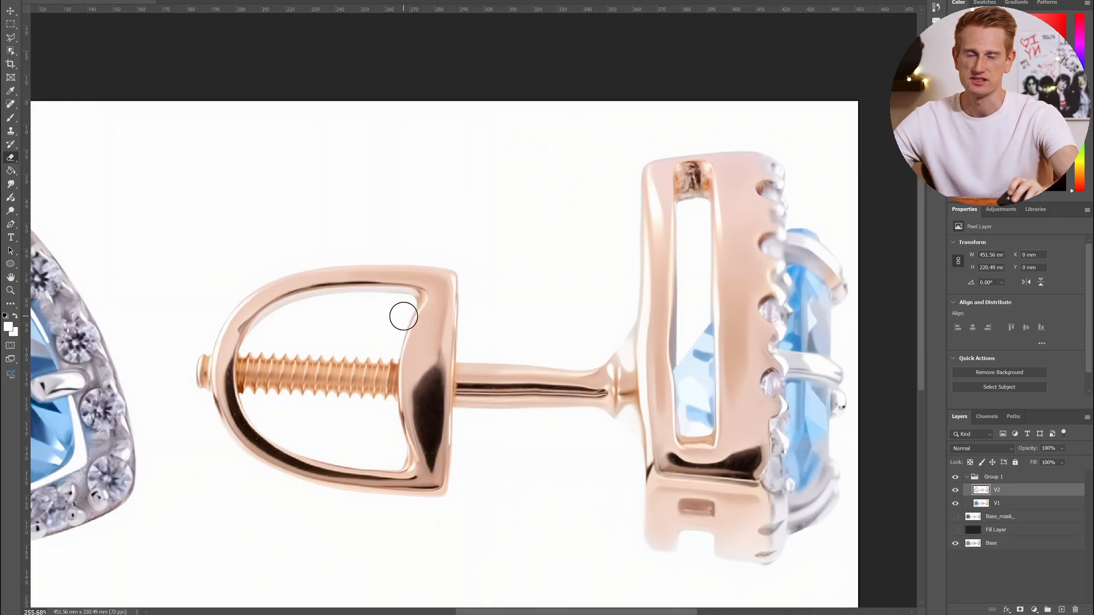